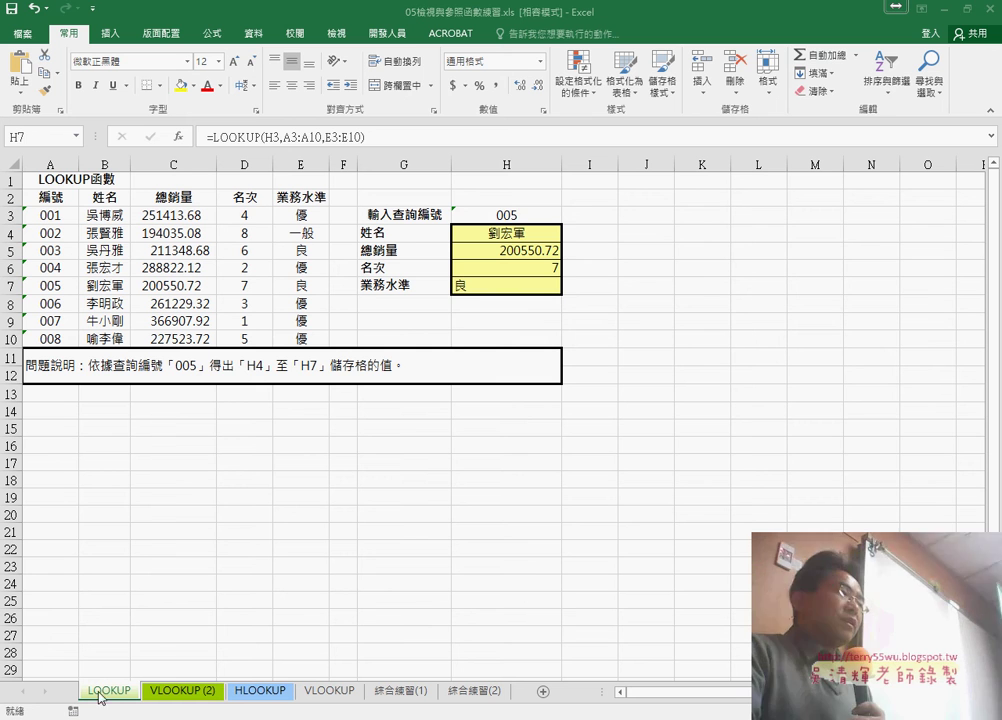
Change the lookup ID in H3 from 005 to 001.
{"action": "left_click", "coordinate": [525, 216]}
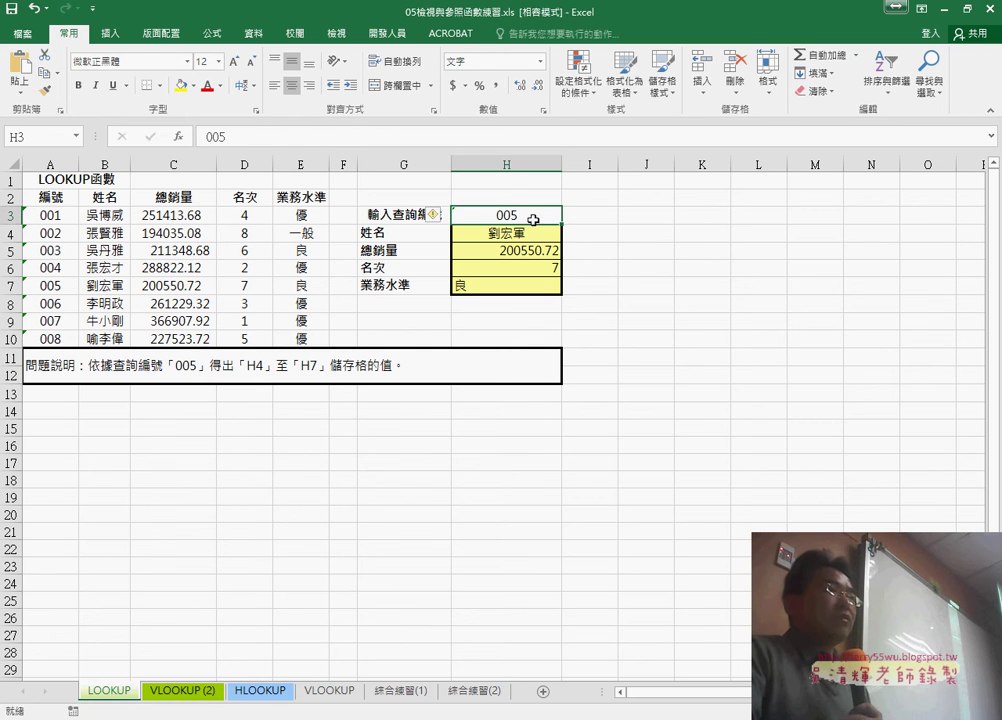
{"action": "double_click", "coordinate": [533, 219]}
{"action": "key", "text": "BackSpace"}
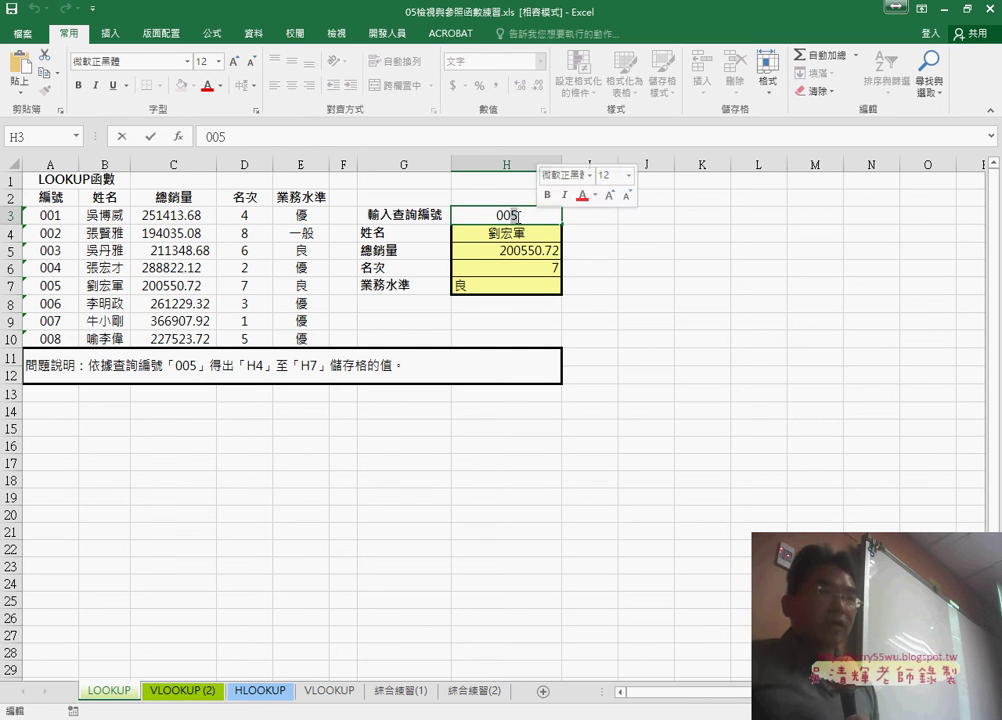
{"action": "type", "text": "1"}
{"action": "key", "text": "Return"}
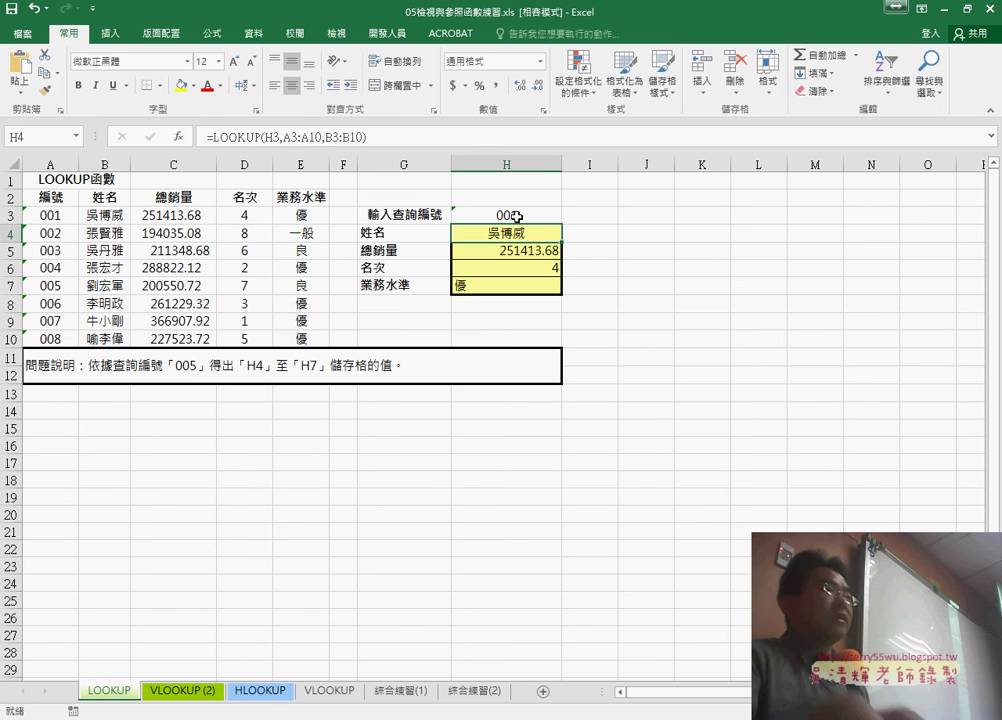
Center the lookup results in H4:H7 and reselect H3.
{"action": "left_click_drag", "start_coordinate": [521, 233], "coordinate": [514, 284]}
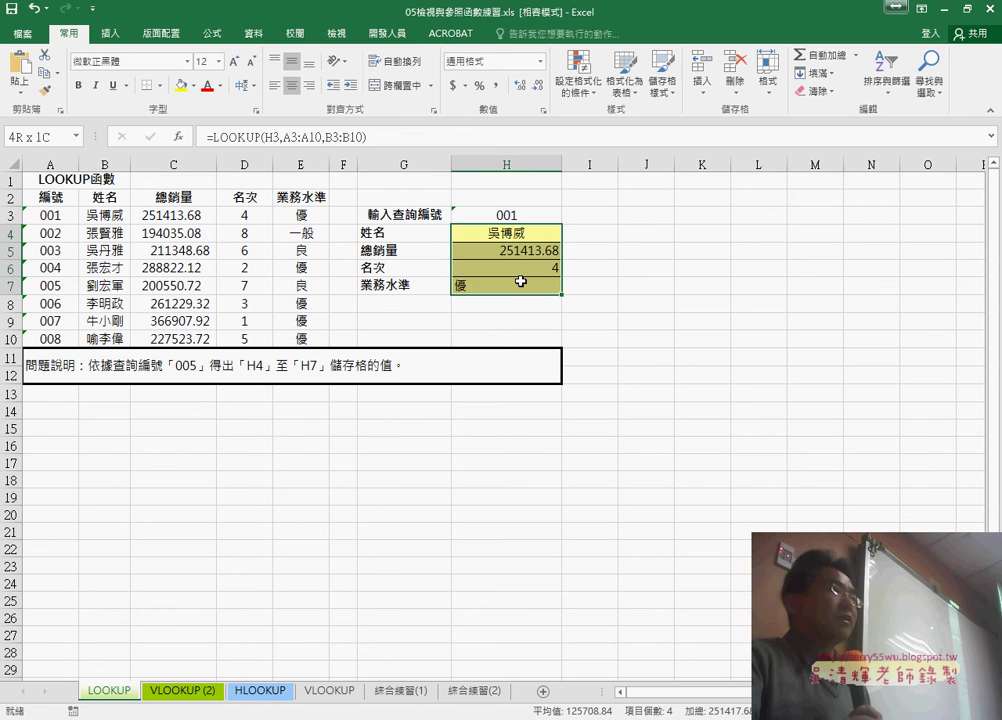
{"action": "left_click", "coordinate": [289, 88]}
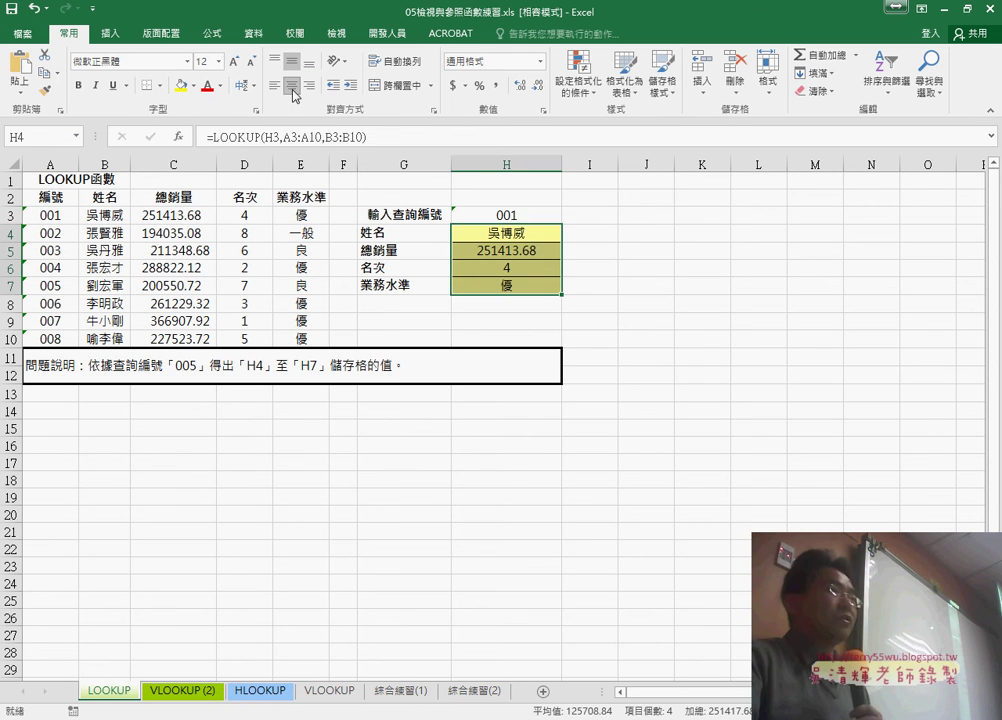
{"action": "left_click", "coordinate": [512, 215]}
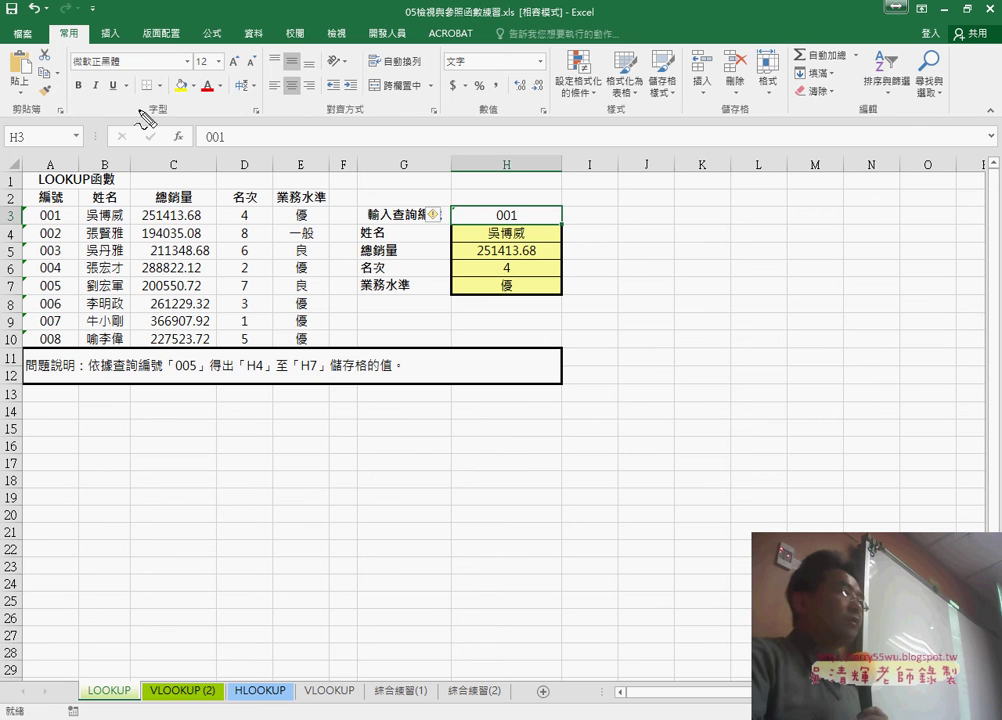
Draw pen marks linking ID 001 in A3 to results H4:H7, then clear them.
{"action": "left_click_drag", "start_coordinate": [62, 207], "coordinate": [98, 233]}
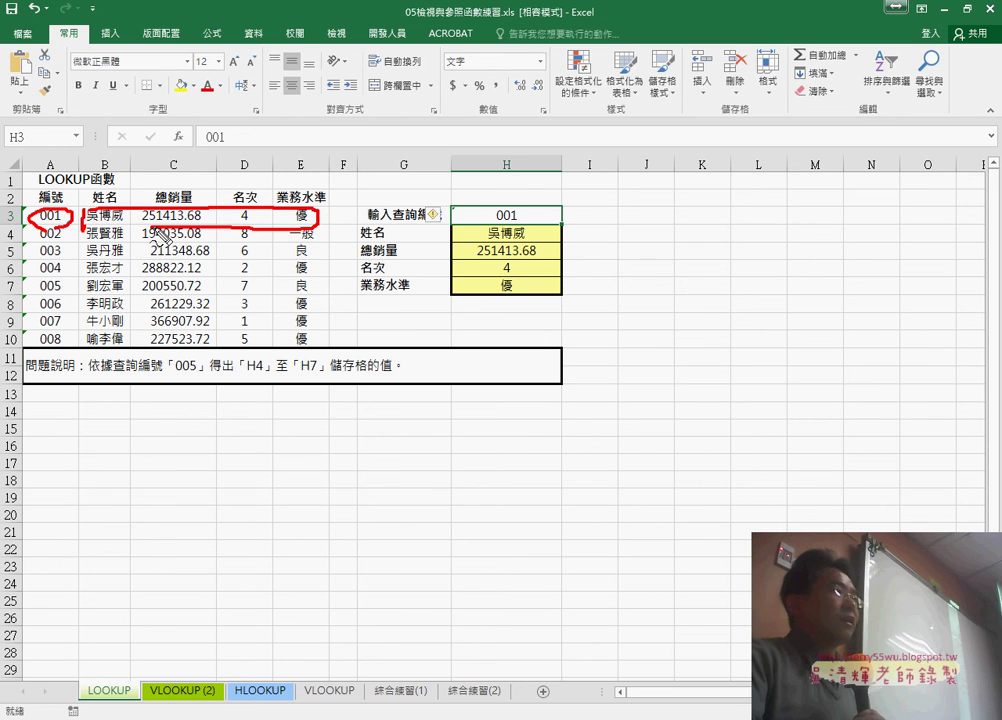
{"action": "mouse_move", "coordinate": [328, 216]}
{"action": "left_mouse_down"}
{"action": "mouse_move", "coordinate": [456, 226]}
{"action": "mouse_move", "coordinate": [459, 288]}
{"action": "left_mouse_up"}
{"action": "left_click_drag", "start_coordinate": [458, 232], "coordinate": [474, 305]}
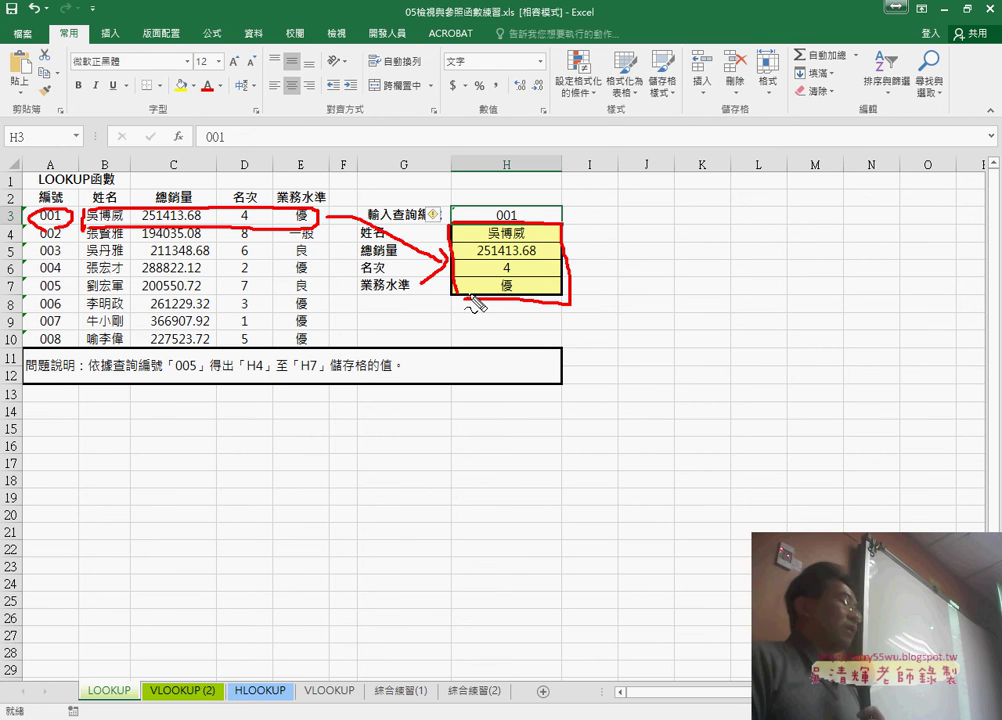
{"action": "key", "text": "Escape"}
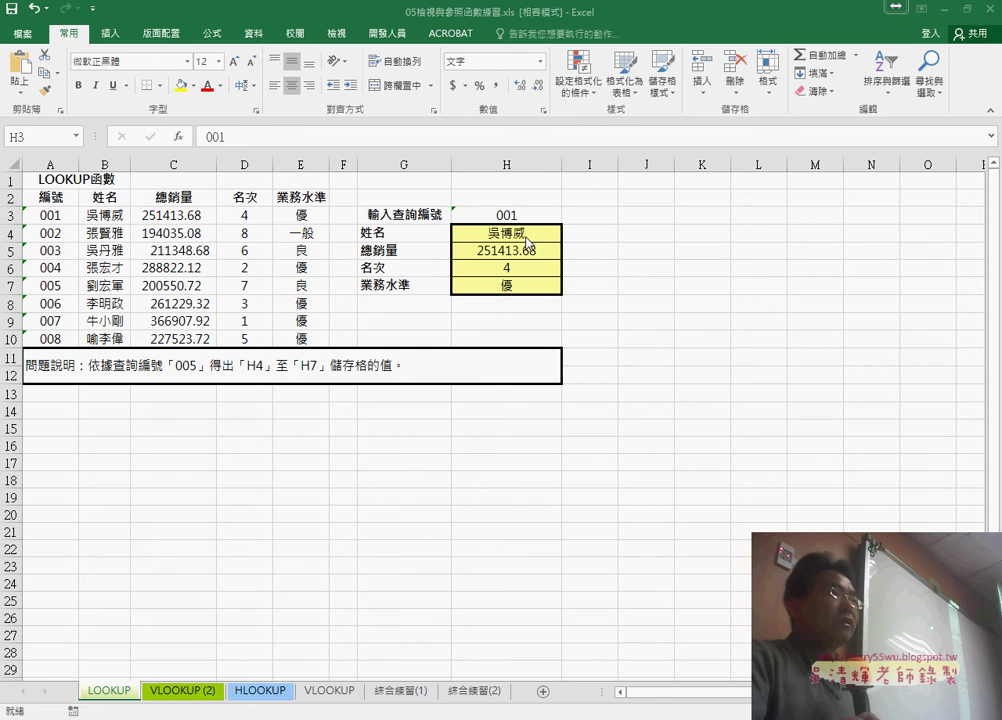
Edit H3's lookup ID from 001 to 002.
{"action": "double_click", "coordinate": [511, 215]}
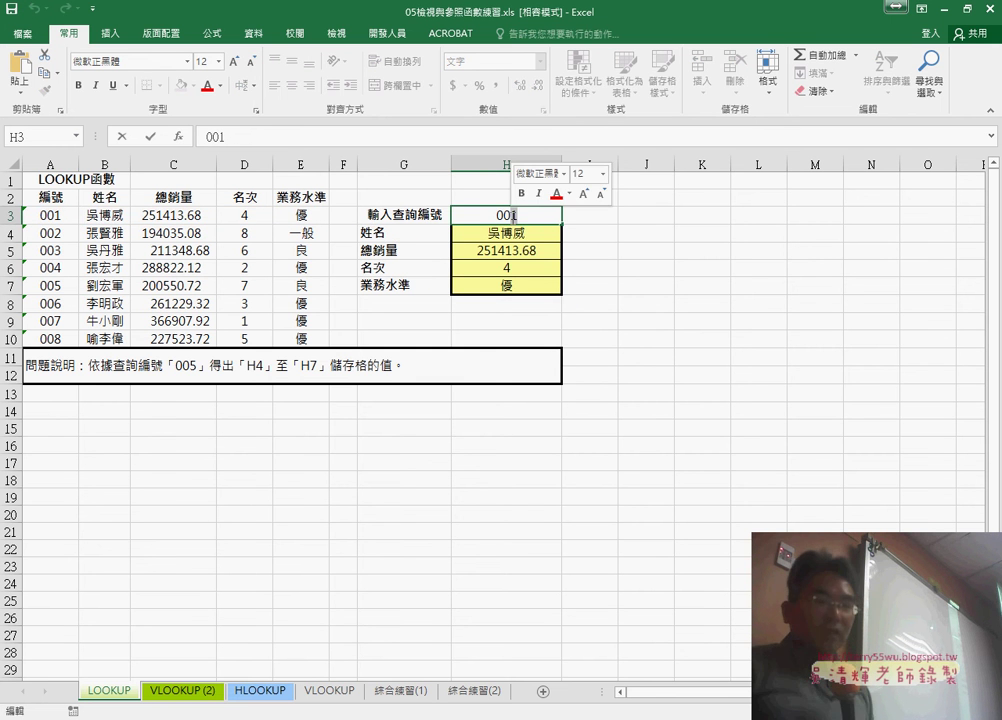
{"action": "key", "text": "BackSpace"}
{"action": "type", "text": "2"}
{"action": "key", "text": "Return"}
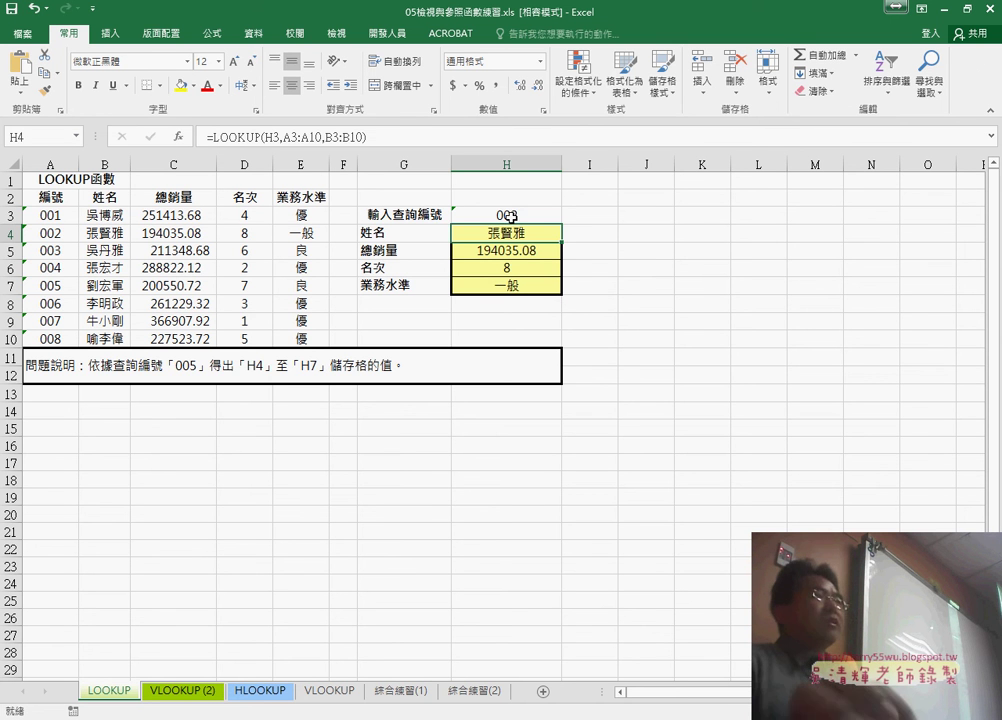
{"action": "left_click", "coordinate": [520, 219]}
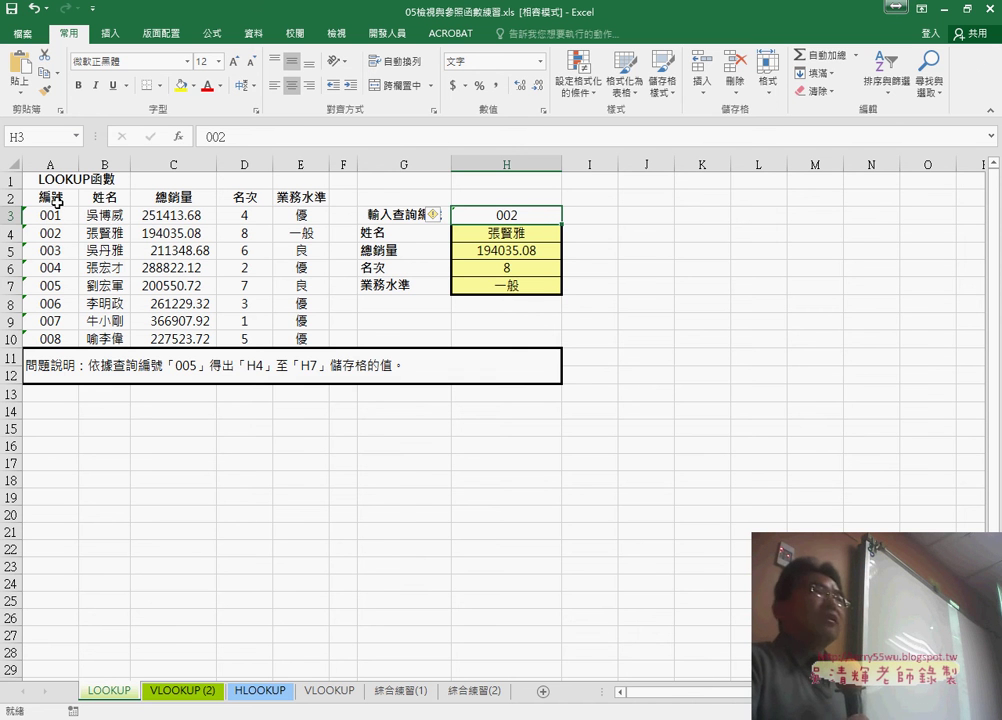
Give H3 a List data validation sourced from the IDs in A3:A10.
{"action": "left_click", "coordinate": [265, 35]}
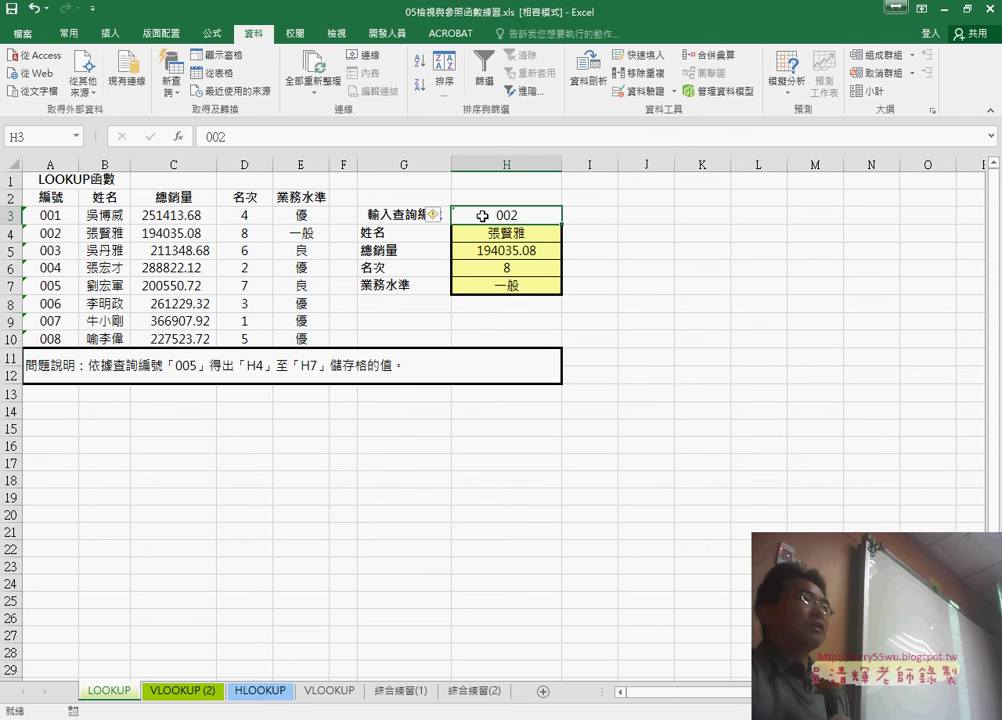
{"action": "left_click", "coordinate": [640, 91]}
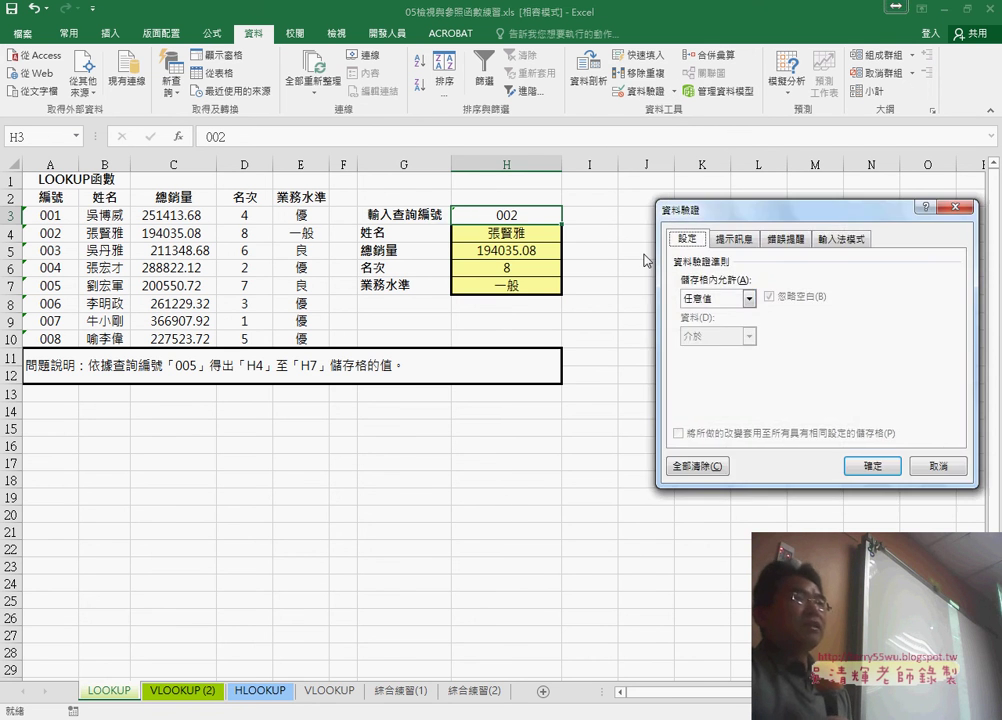
{"action": "left_click", "coordinate": [713, 300]}
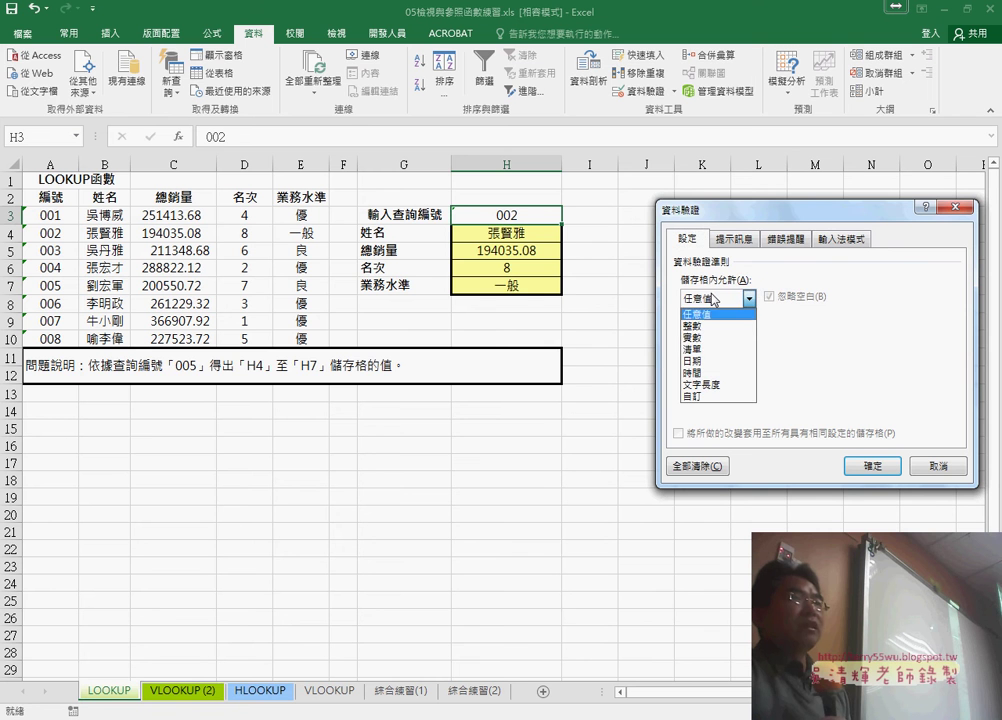
{"action": "left_click", "coordinate": [708, 350]}
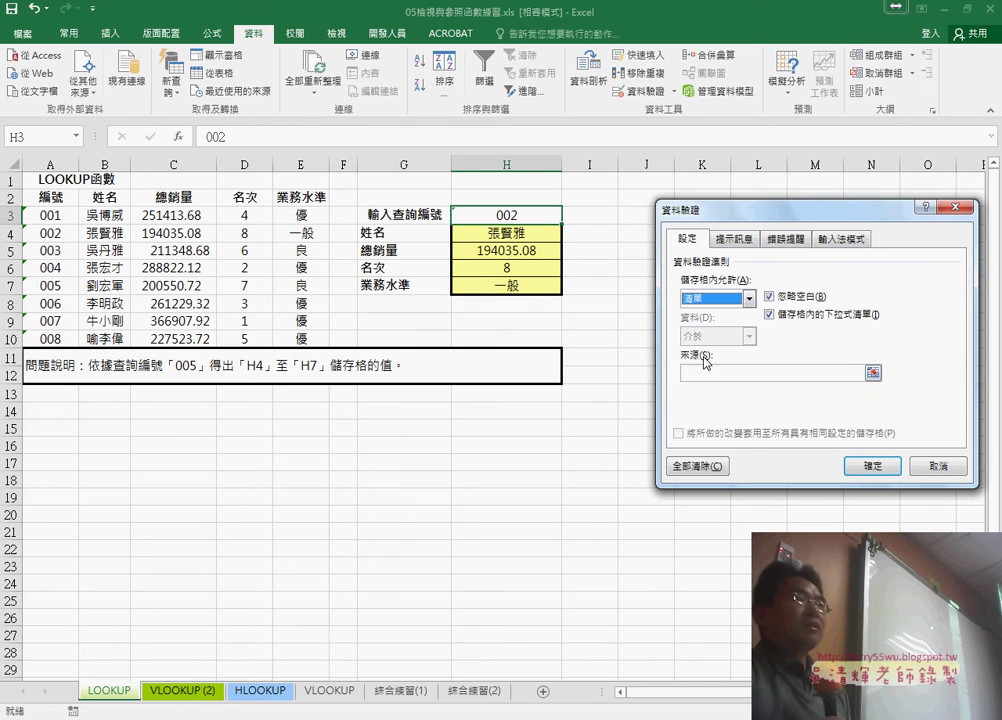
{"action": "left_click", "coordinate": [696, 373]}
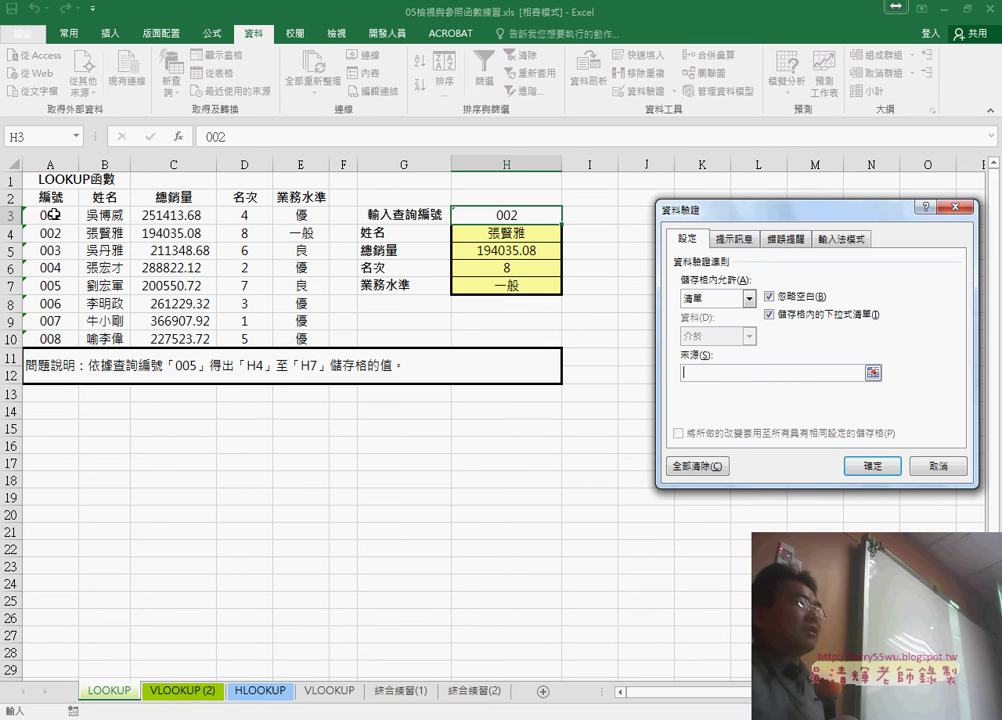
{"action": "left_click_drag", "start_coordinate": [53, 213], "coordinate": [51, 333]}
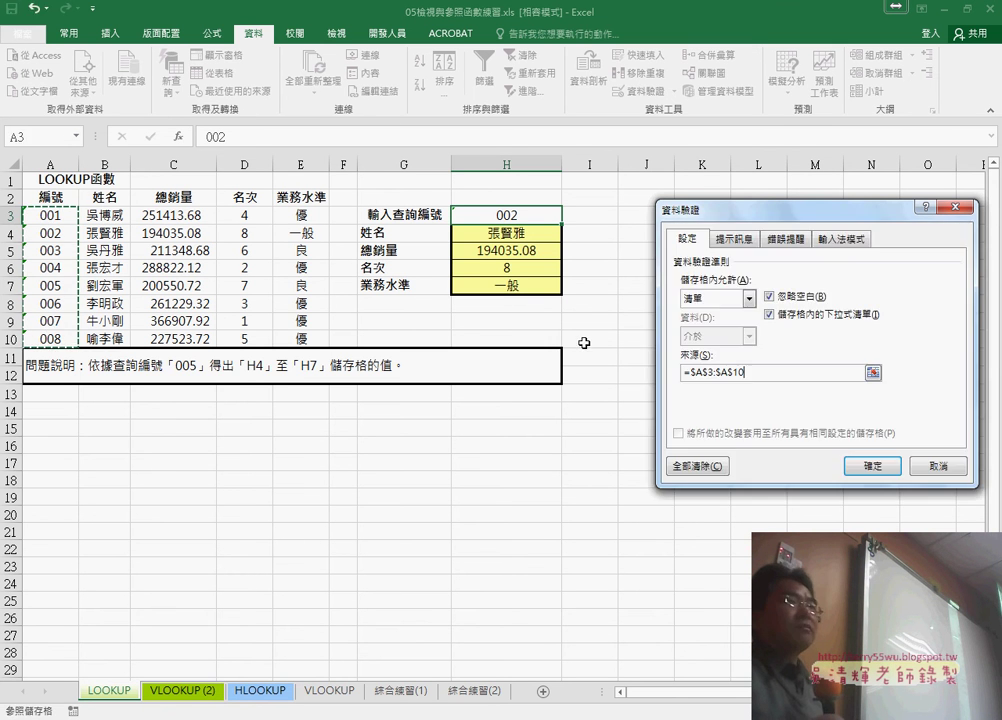
{"action": "left_click", "coordinate": [889, 467]}
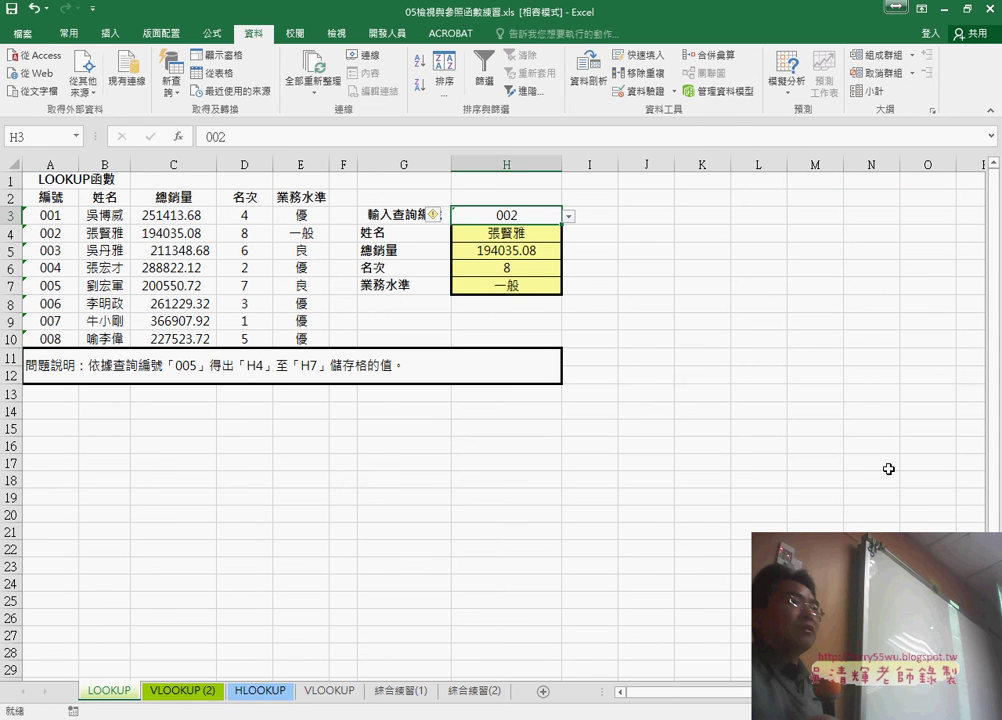
Pick IDs 001, 003, 005 and finally 007 from H3's dropdown.
{"action": "left_click", "coordinate": [568, 219]}
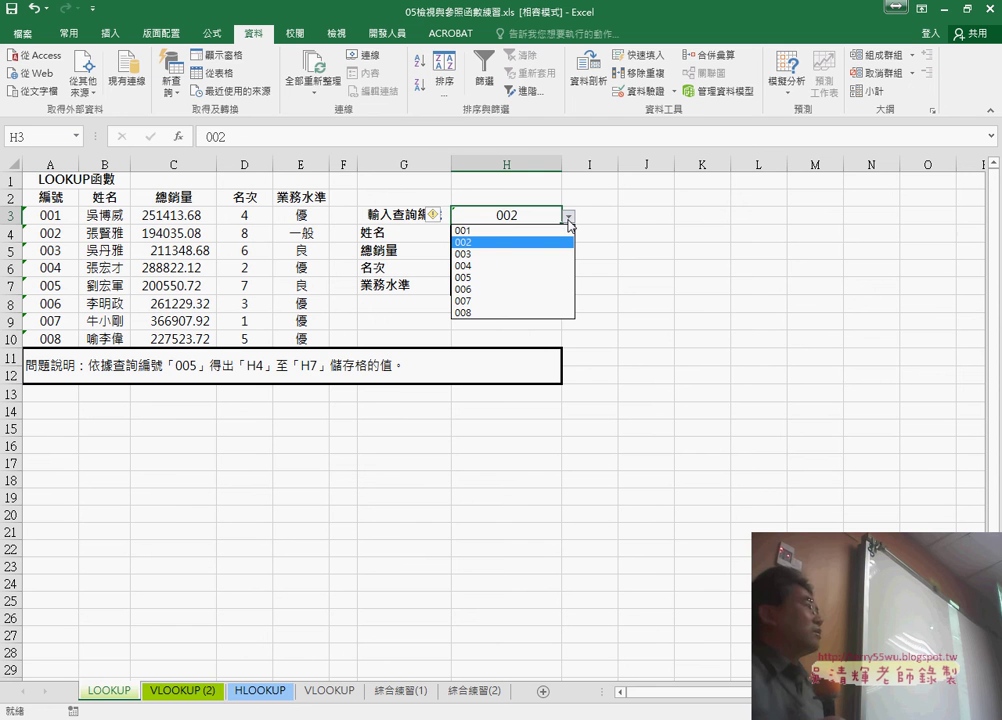
{"action": "left_click", "coordinate": [520, 230]}
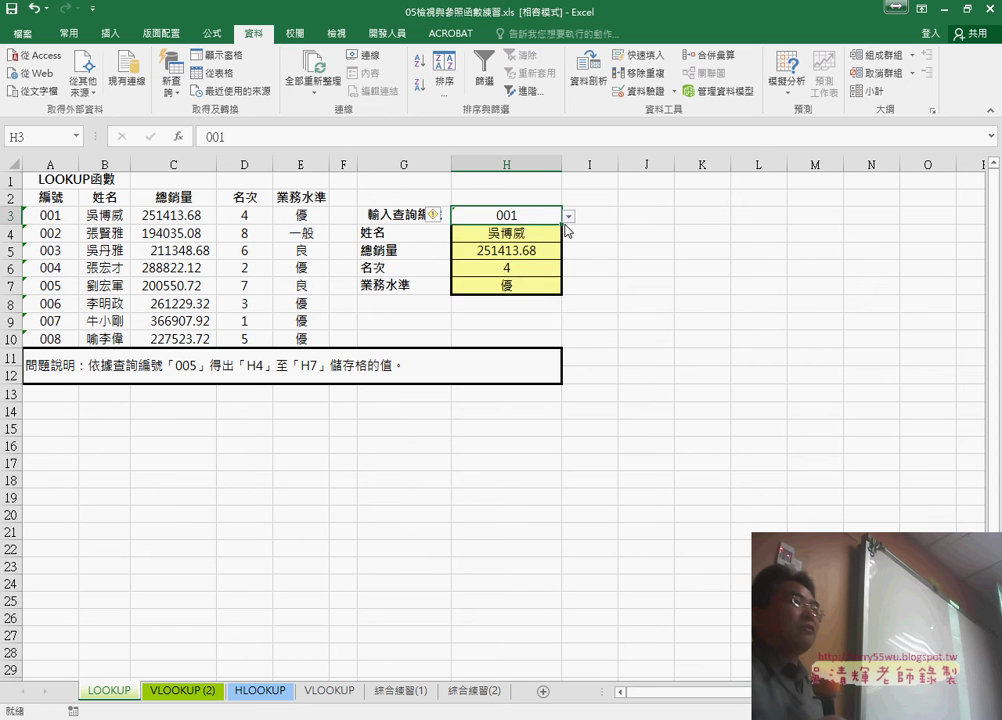
{"action": "left_click", "coordinate": [568, 216]}
{"action": "left_click", "coordinate": [559, 255]}
{"action": "left_click", "coordinate": [568, 216]}
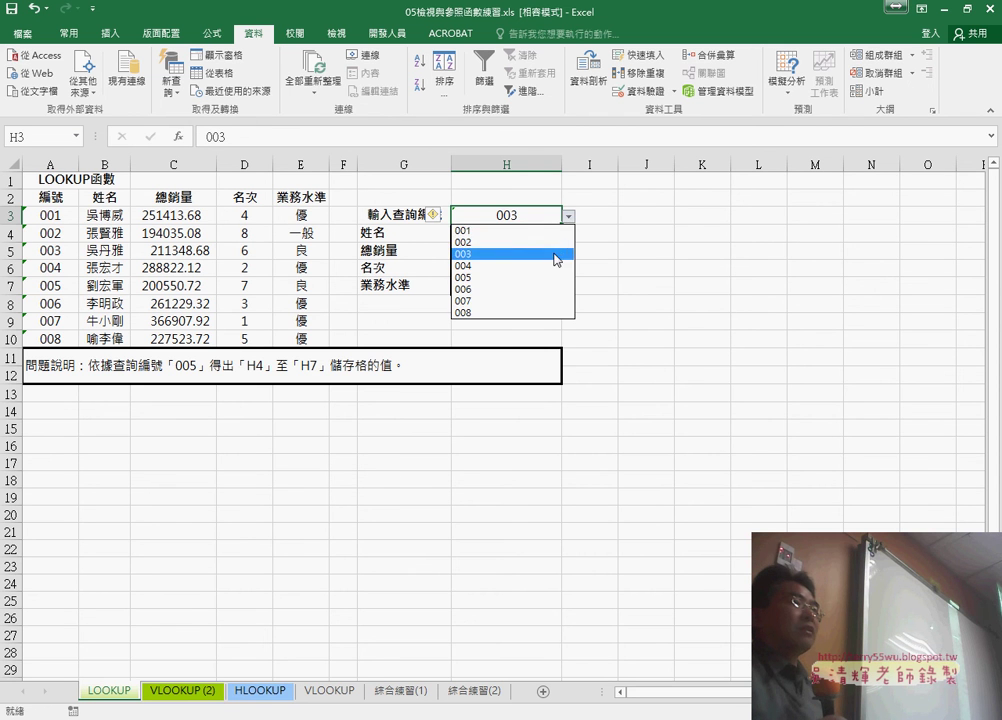
{"action": "left_click", "coordinate": [540, 277]}
{"action": "left_click", "coordinate": [568, 216]}
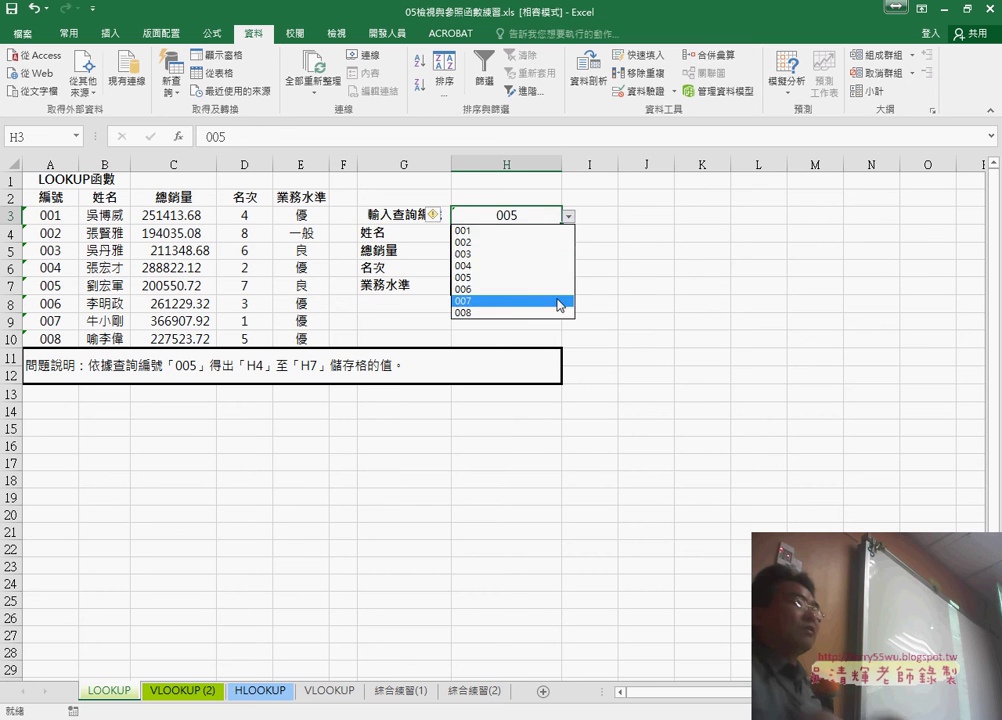
{"action": "left_click", "coordinate": [556, 296]}
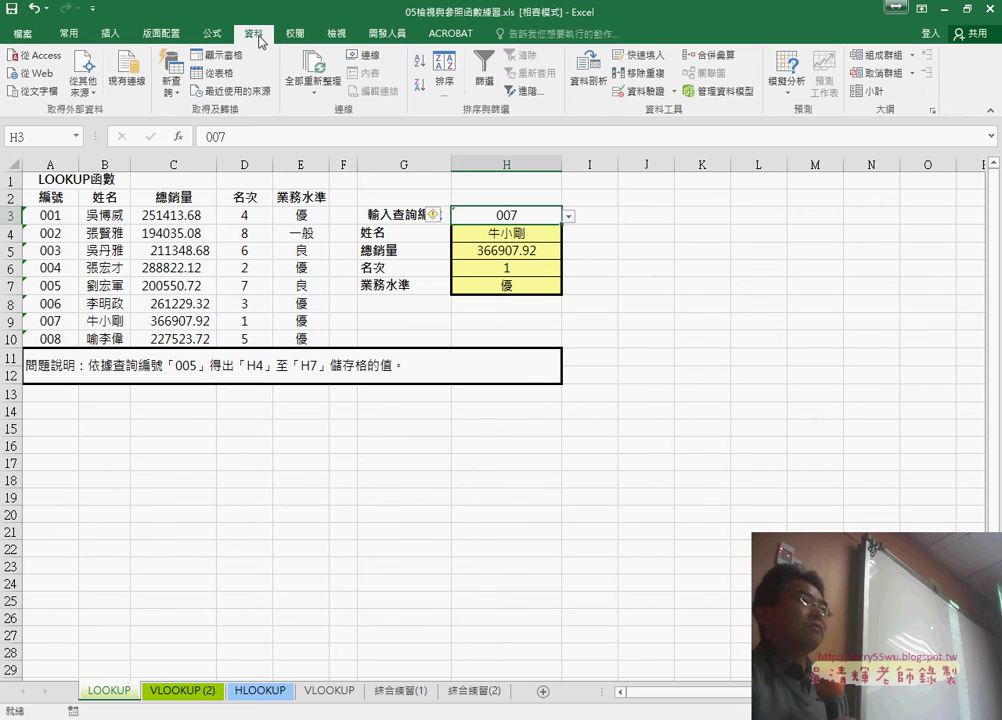
{"action": "left_click", "coordinate": [633, 95]}
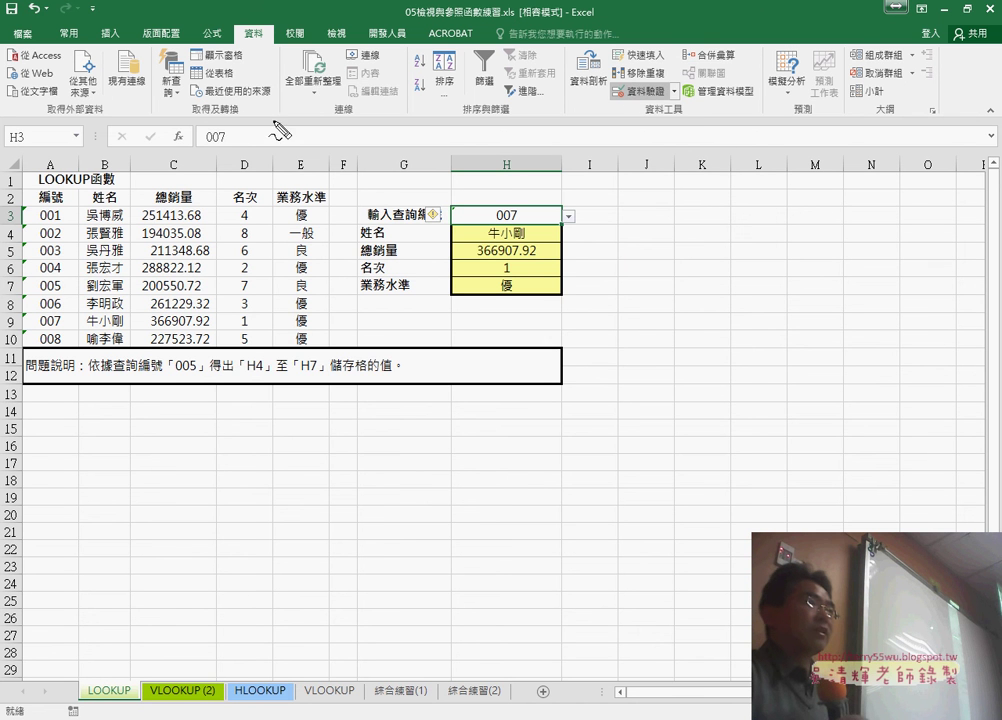
{"action": "left_click_drag", "start_coordinate": [262, 20], "coordinate": [252, 18]}
{"action": "mouse_move", "coordinate": [650, 103]}
{"action": "left_mouse_down"}
{"action": "mouse_move", "coordinate": [614, 110]}
{"action": "mouse_move", "coordinate": [645, 113]}
{"action": "left_mouse_up"}
{"action": "left_click_drag", "start_coordinate": [262, 50], "coordinate": [604, 88]}
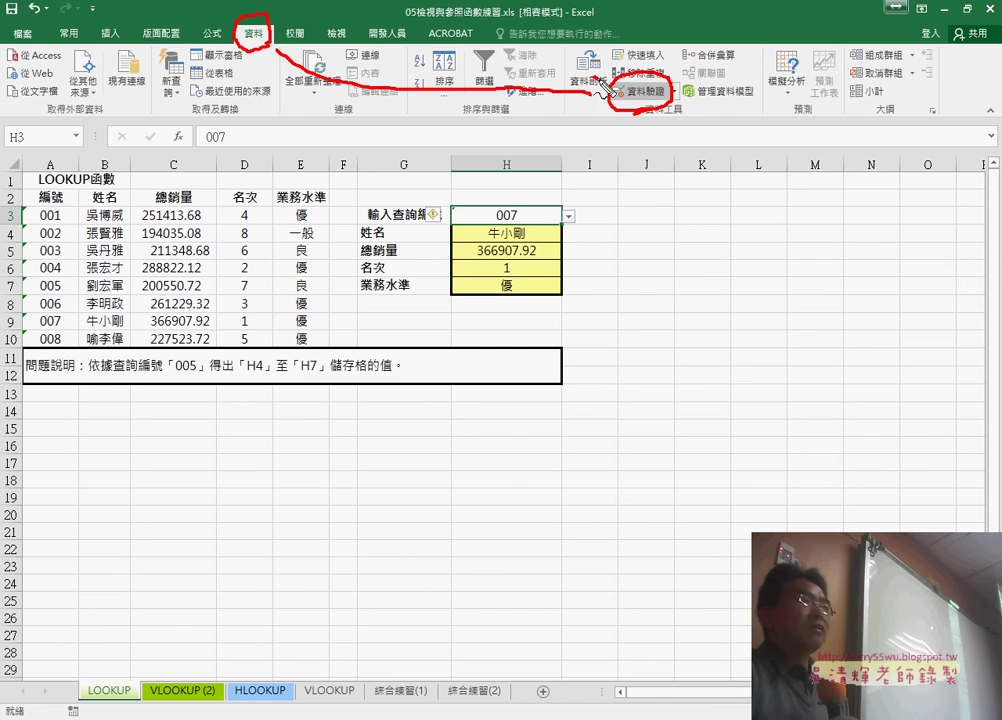
{"action": "key", "text": "Escape"}
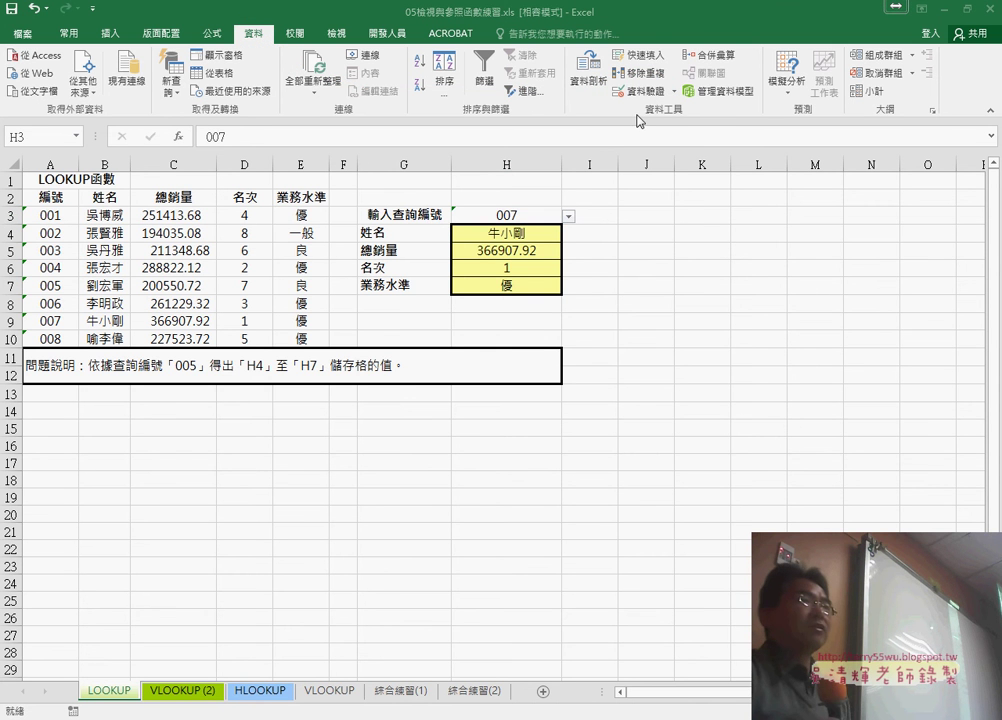
{"action": "left_click", "coordinate": [523, 212]}
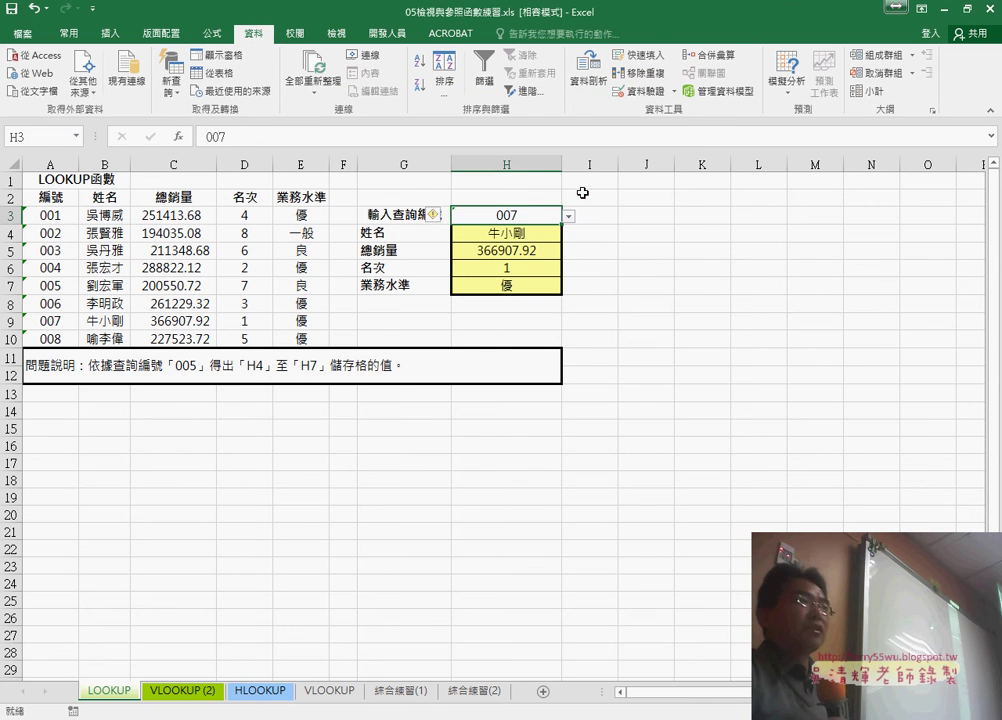
{"action": "left_click", "coordinate": [625, 91]}
{"action": "left_click", "coordinate": [720, 300]}
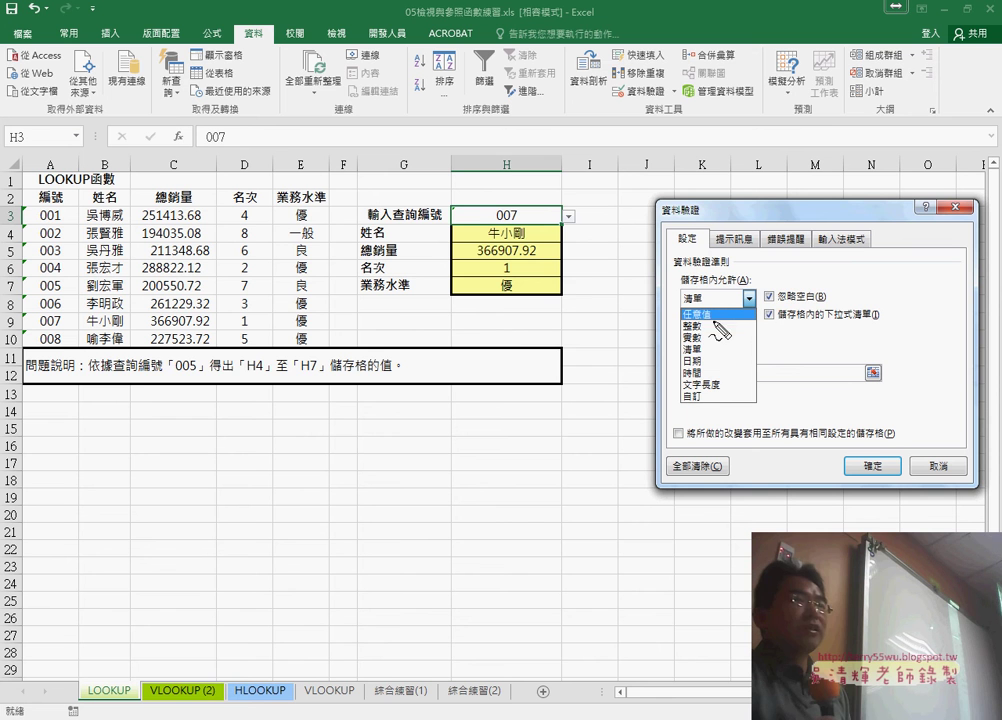
{"action": "left_click", "coordinate": [691, 316]}
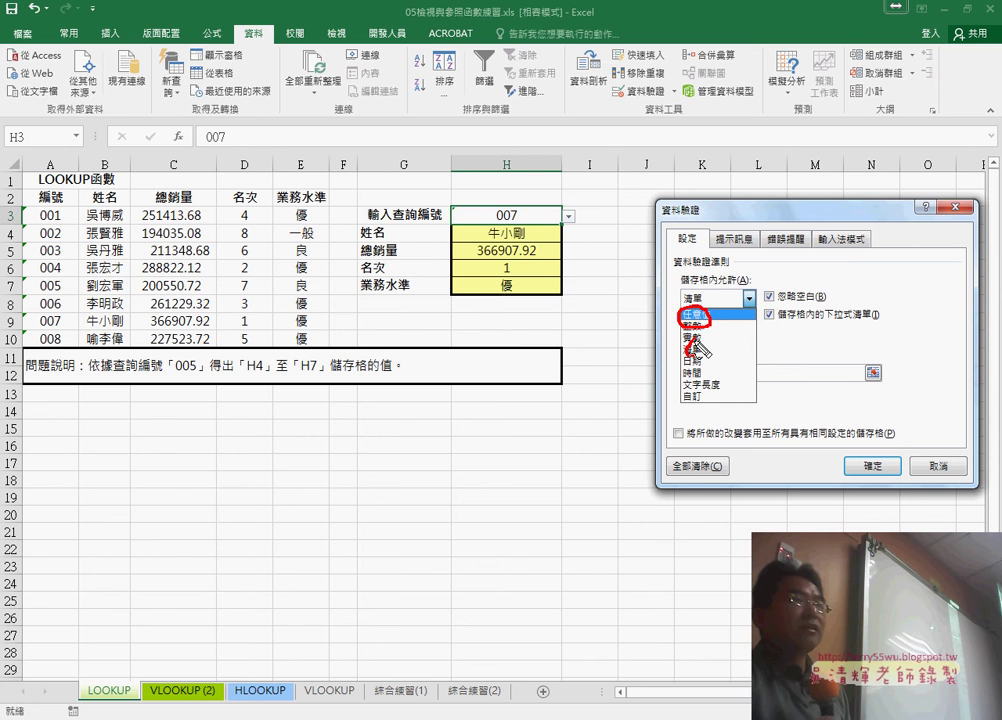
{"action": "left_click_drag", "start_coordinate": [708, 346], "coordinate": [695, 356]}
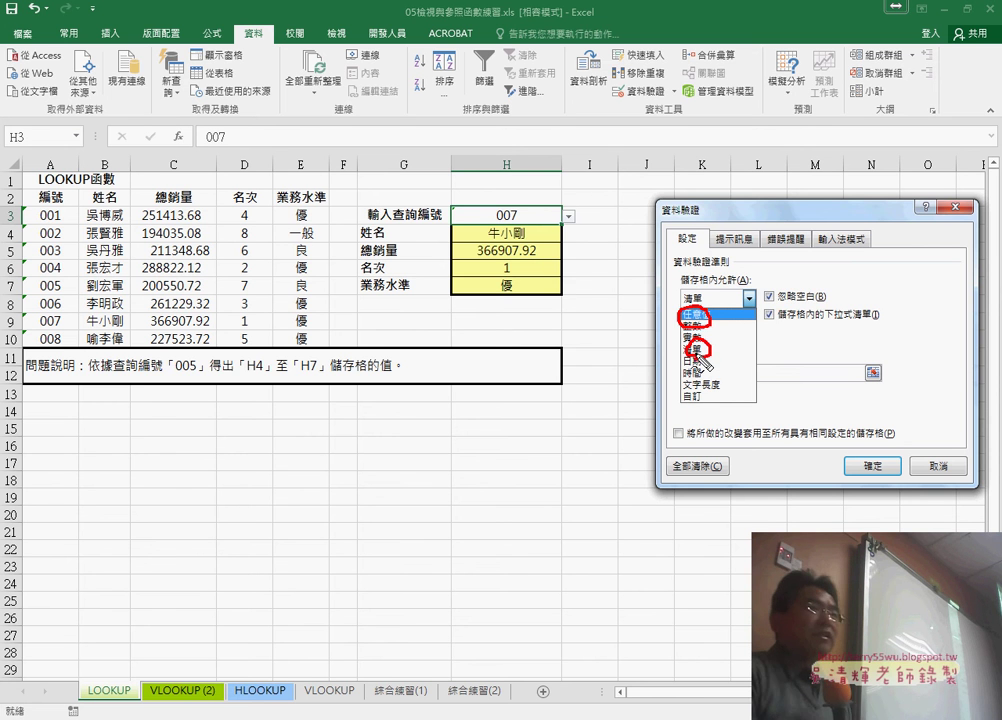
{"action": "key", "text": "Escape"}
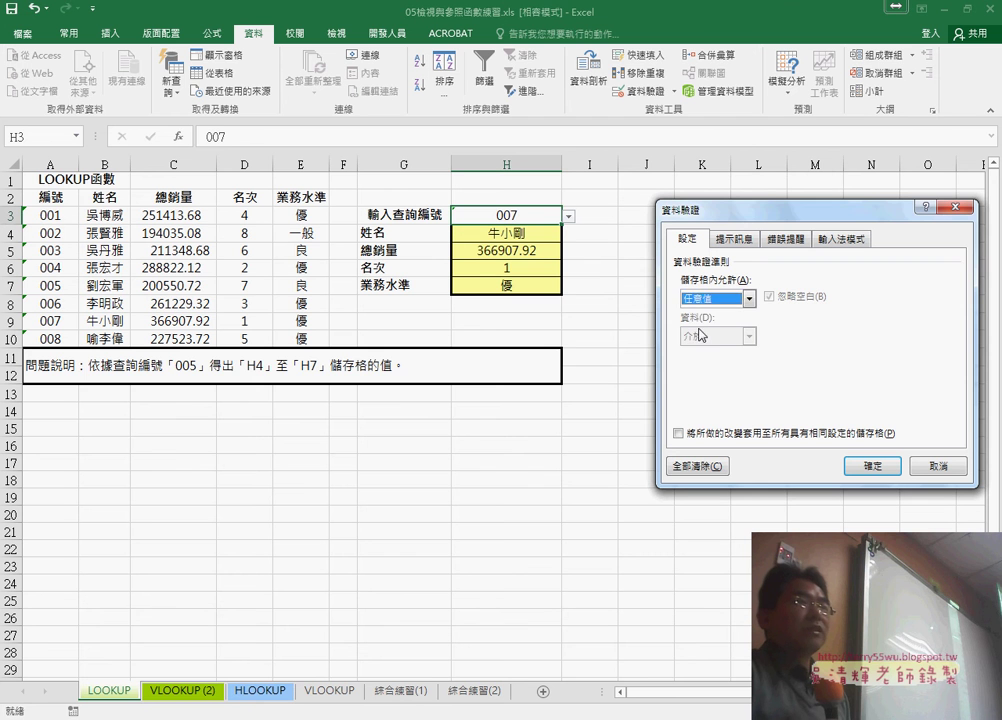
{"action": "left_click", "coordinate": [702, 297]}
{"action": "left_click", "coordinate": [700, 349]}
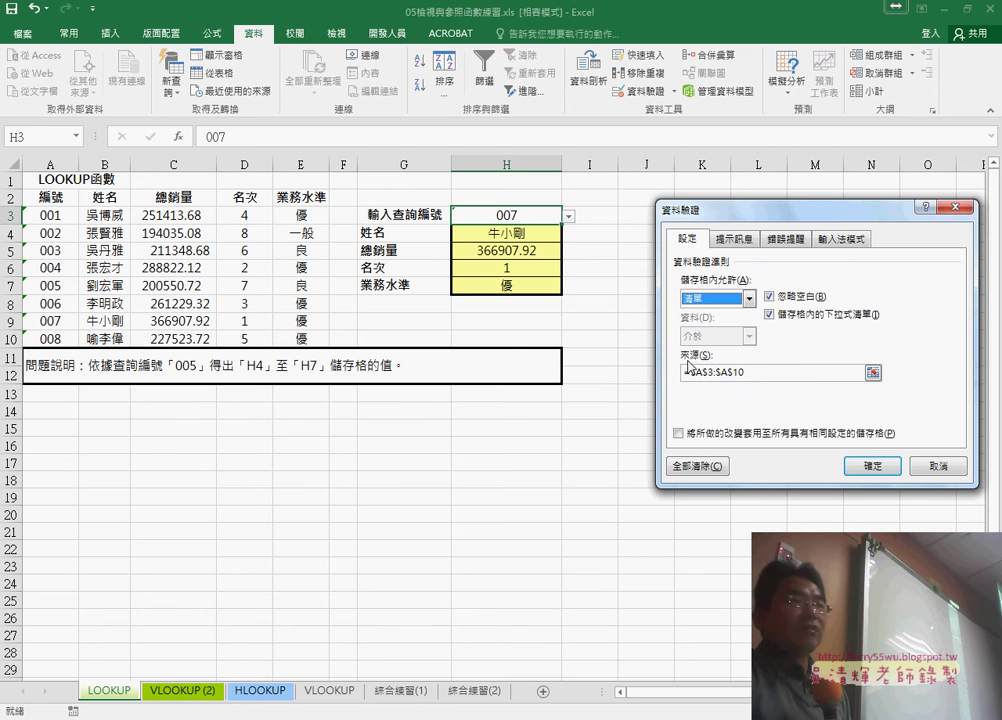
{"action": "left_click", "coordinate": [737, 375]}
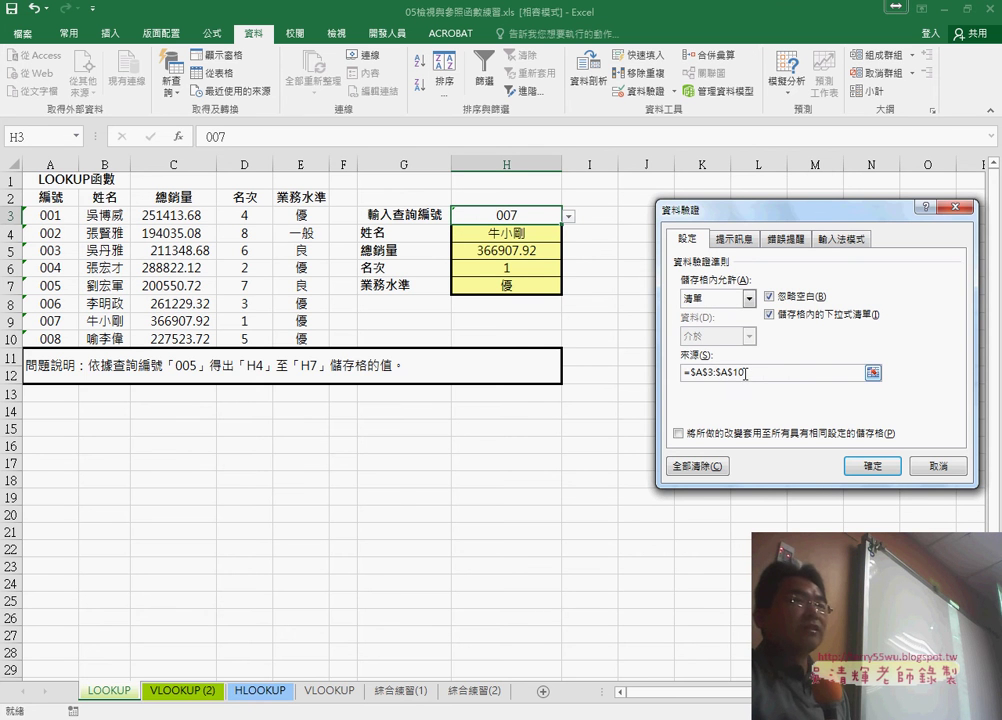
{"action": "left_click", "coordinate": [52, 217]}
{"action": "left_click_drag", "start_coordinate": [52, 217], "coordinate": [50, 340]}
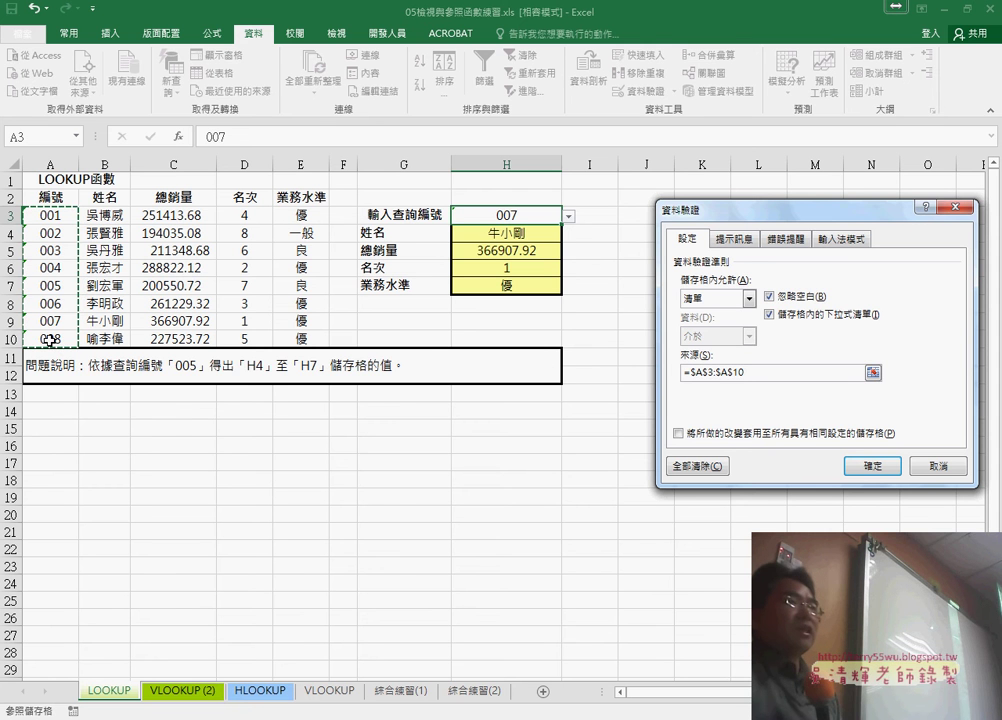
{"action": "double_click", "coordinate": [682, 374]}
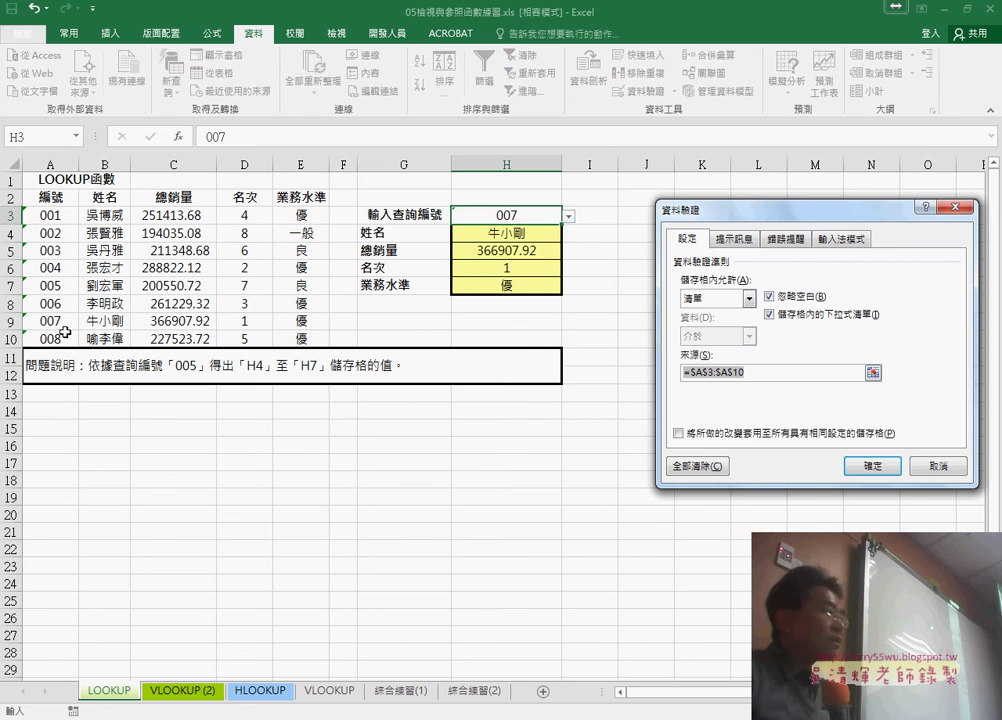
Cancel the validation edits and start Create from Selection on A2:A10.
{"action": "left_click", "coordinate": [938, 467]}
{"action": "left_click_drag", "start_coordinate": [47, 197], "coordinate": [45, 339]}
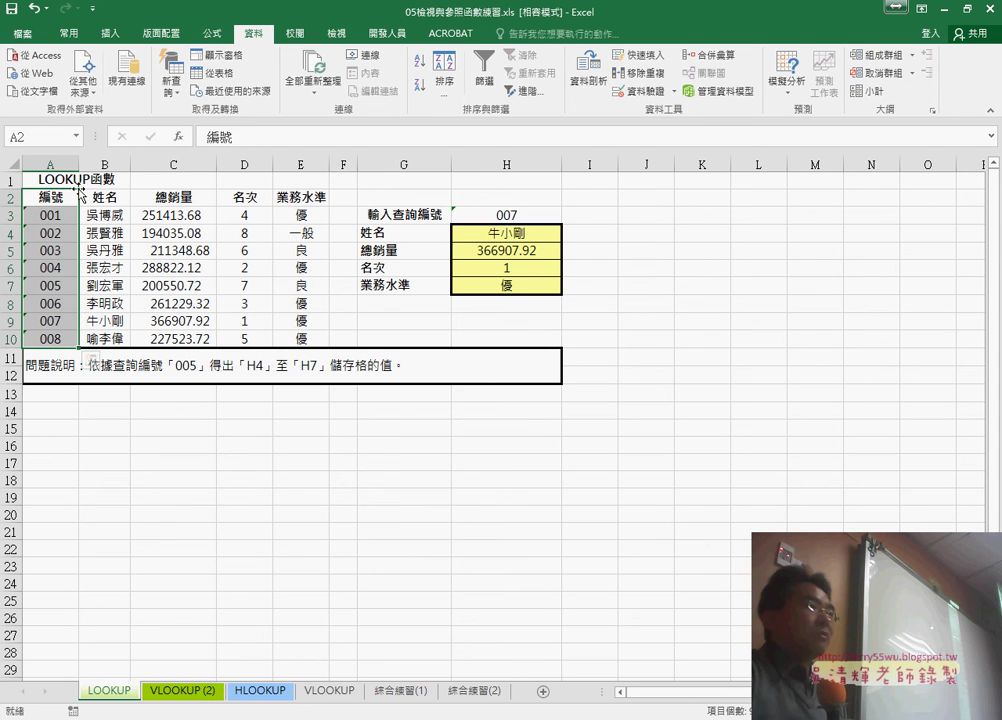
{"action": "left_click", "coordinate": [212, 33]}
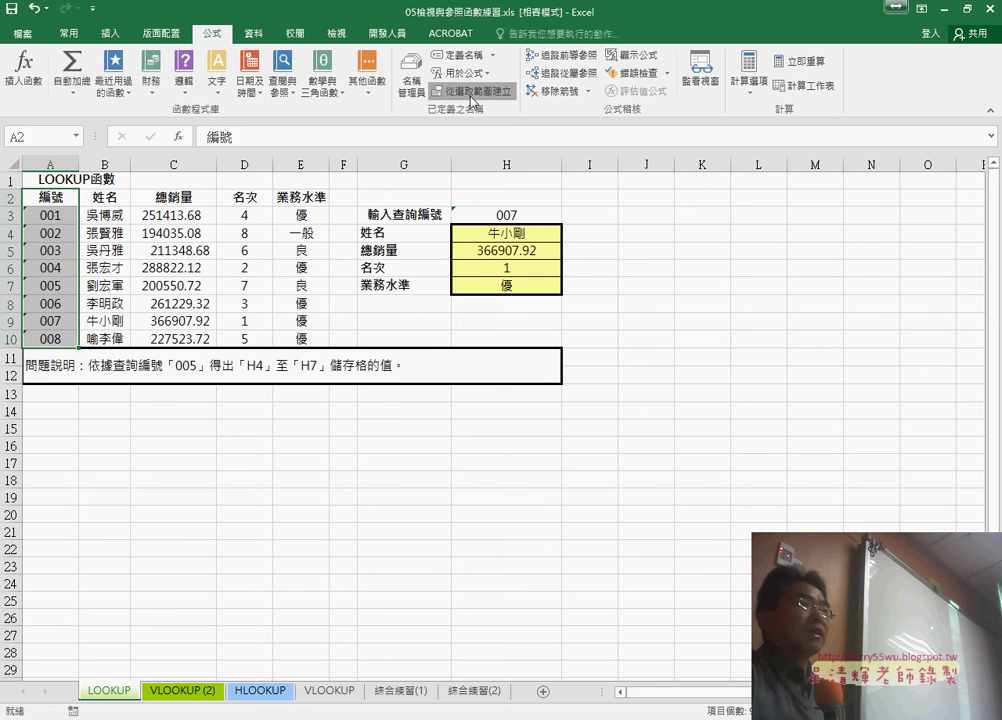
{"action": "left_click", "coordinate": [471, 92]}
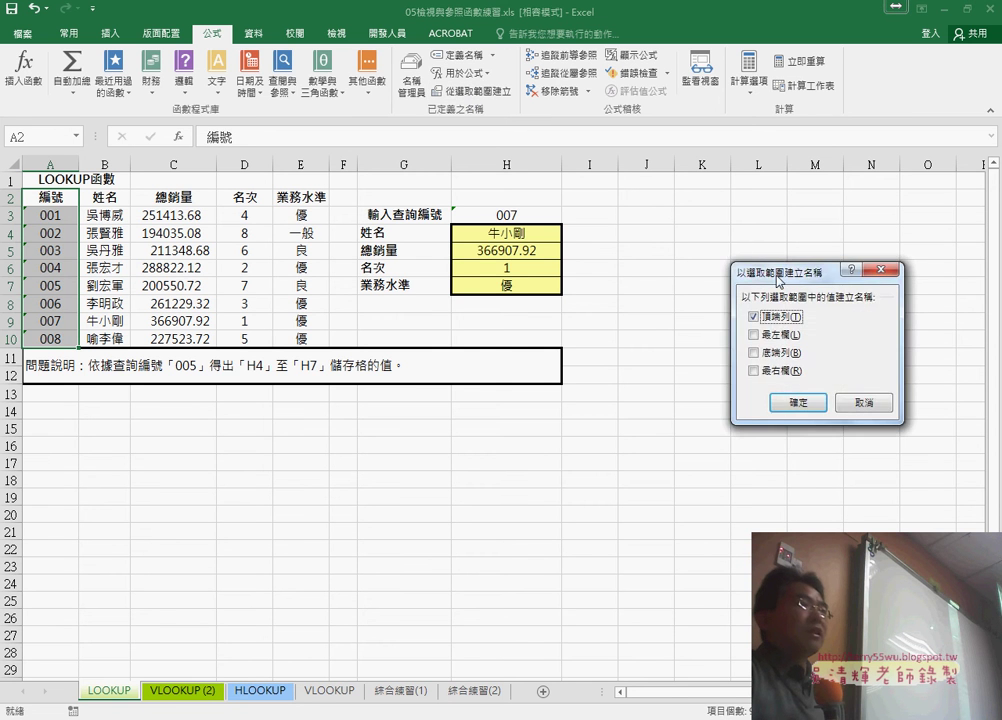
{"action": "left_click_drag", "start_coordinate": [779, 281], "coordinate": [182, 206]}
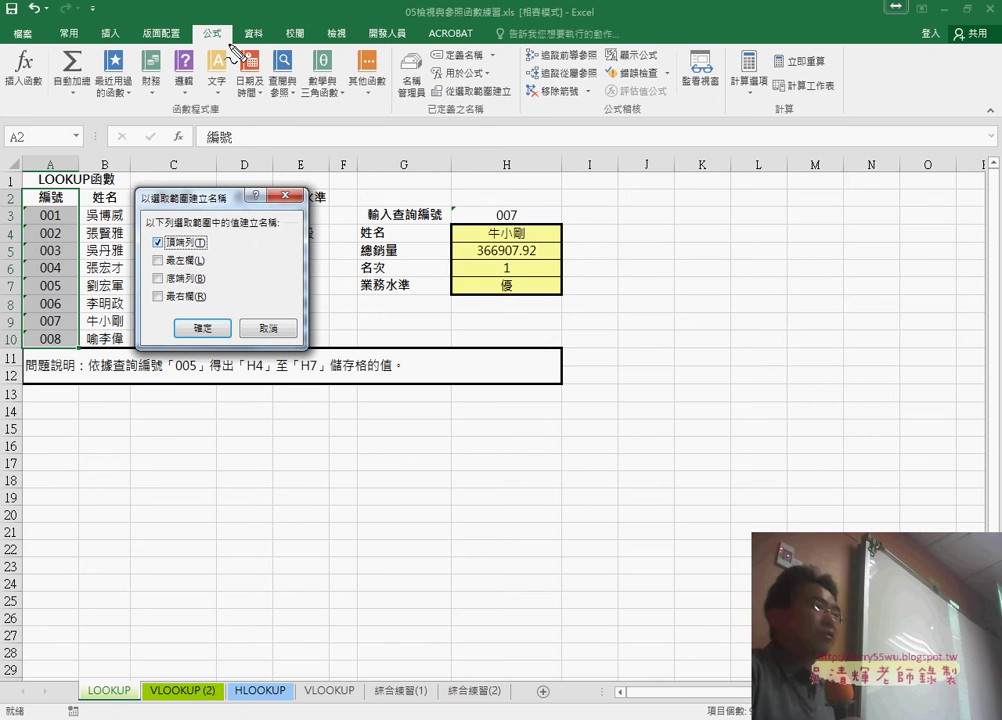
Annotate the naming feature and 編號 header, then create the name from the top row.
{"action": "left_click_drag", "start_coordinate": [230, 50], "coordinate": [226, 36]}
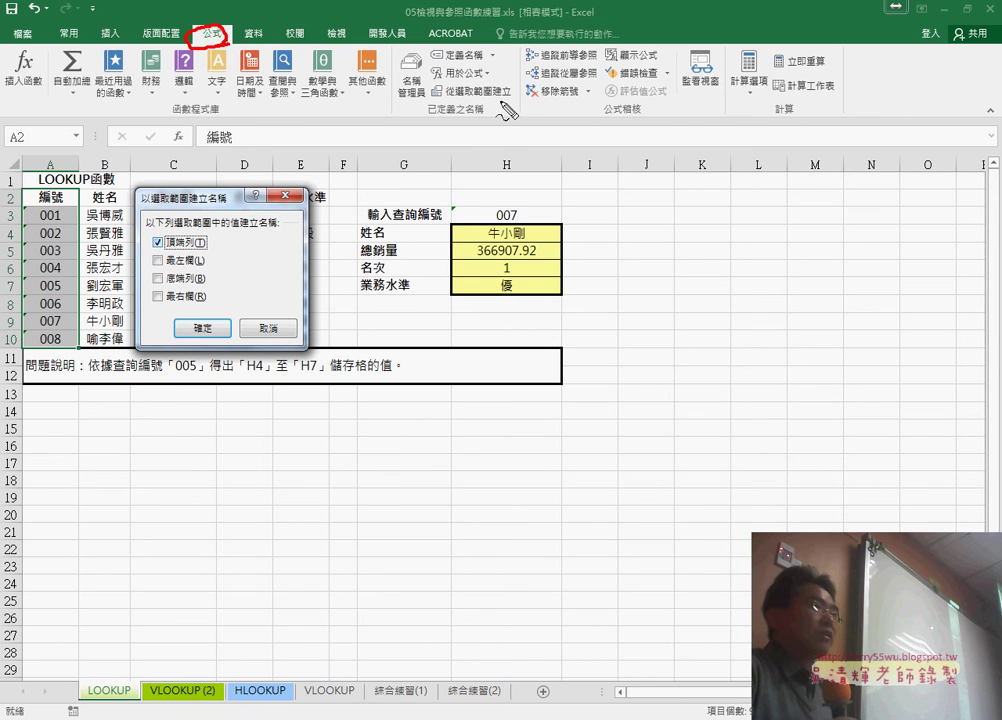
{"action": "mouse_move", "coordinate": [512, 100]}
{"action": "left_mouse_down"}
{"action": "mouse_move", "coordinate": [500, 93]}
{"action": "mouse_move", "coordinate": [512, 88]}
{"action": "left_mouse_up"}
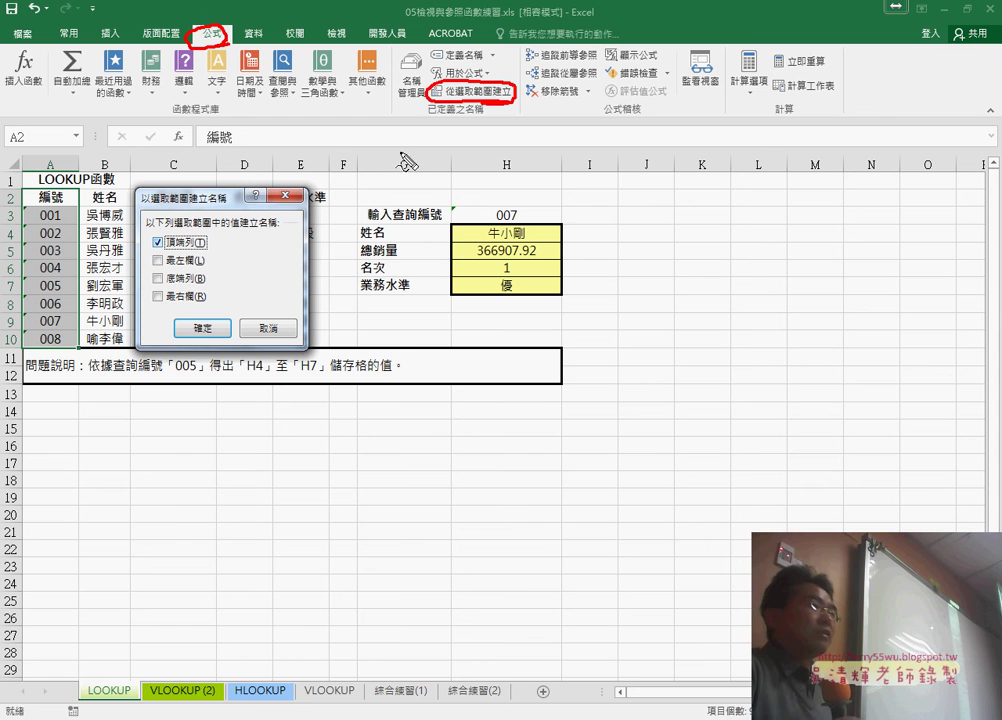
{"action": "left_click_drag", "start_coordinate": [210, 240], "coordinate": [206, 238]}
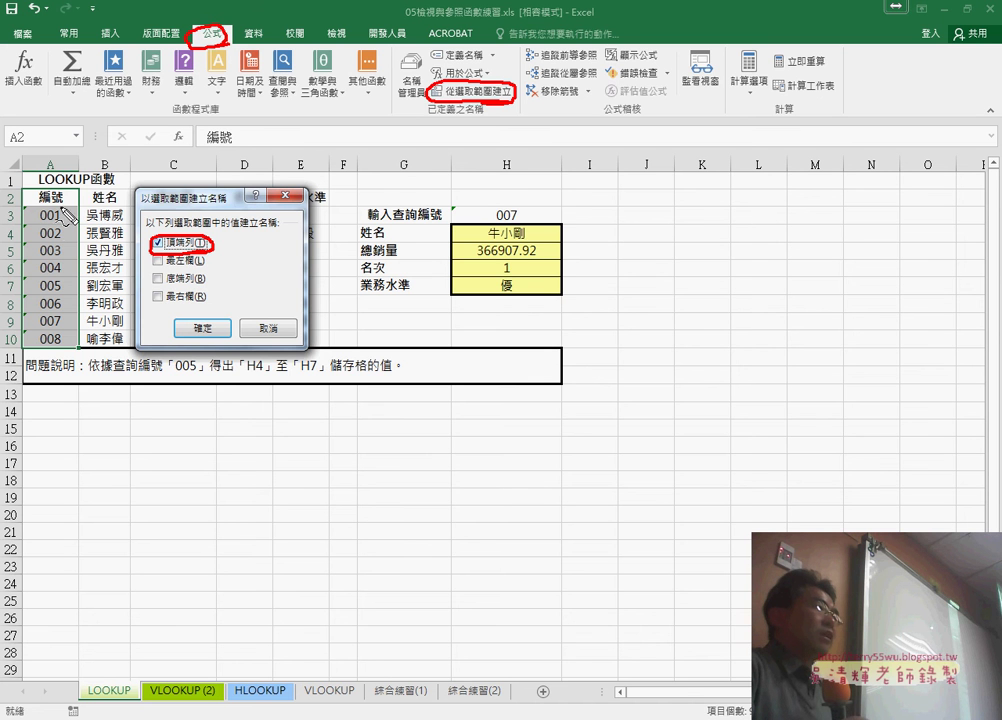
{"action": "left_click_drag", "start_coordinate": [62, 187], "coordinate": [66, 189]}
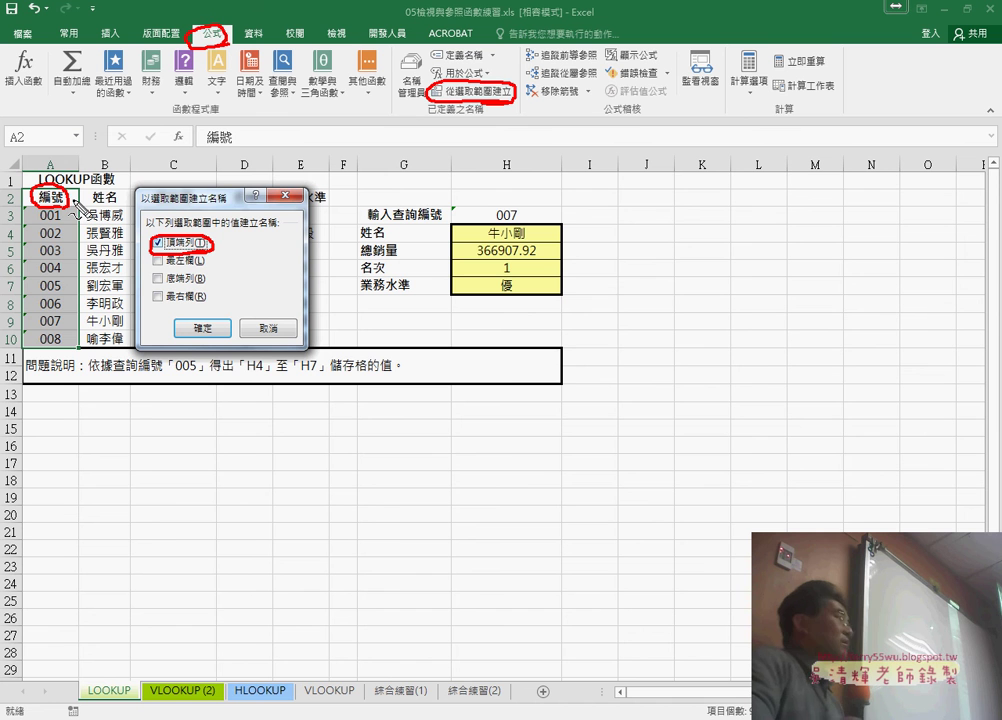
{"action": "mouse_move", "coordinate": [63, 200]}
{"action": "left_mouse_down"}
{"action": "mouse_move", "coordinate": [38, 246]}
{"action": "mouse_move", "coordinate": [38, 210]}
{"action": "left_mouse_up"}
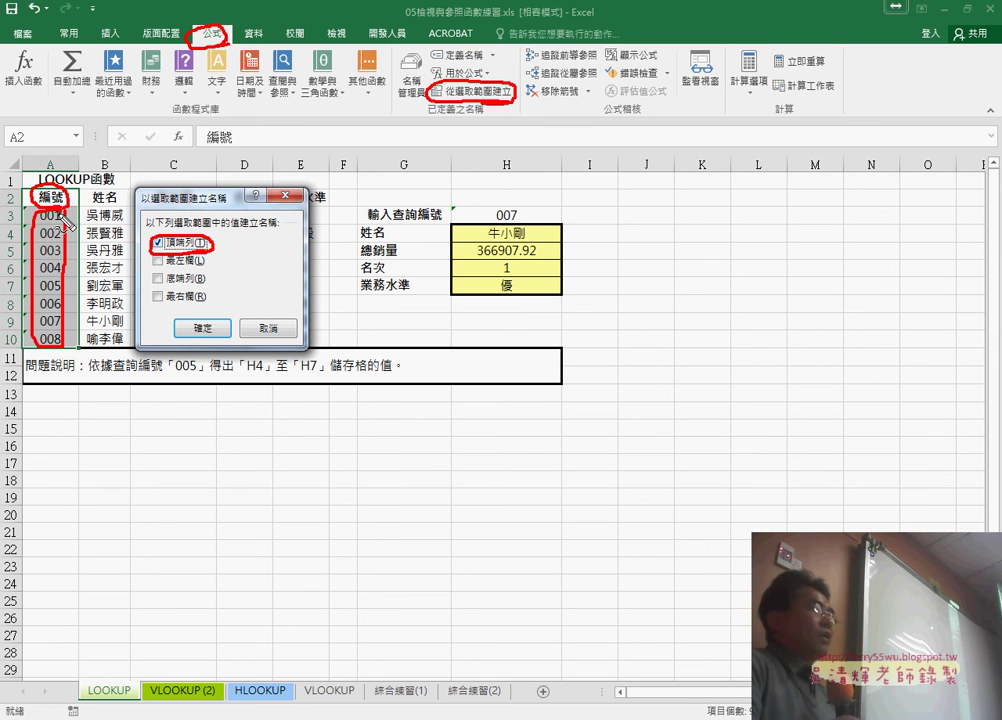
{"action": "mouse_move", "coordinate": [127, 398]}
{"action": "left_mouse_down"}
{"action": "mouse_move", "coordinate": [140, 399]}
{"action": "mouse_move", "coordinate": [139, 448]}
{"action": "mouse_move", "coordinate": [162, 441]}
{"action": "left_mouse_up"}
{"action": "left_click_drag", "start_coordinate": [165, 460], "coordinate": [125, 385]}
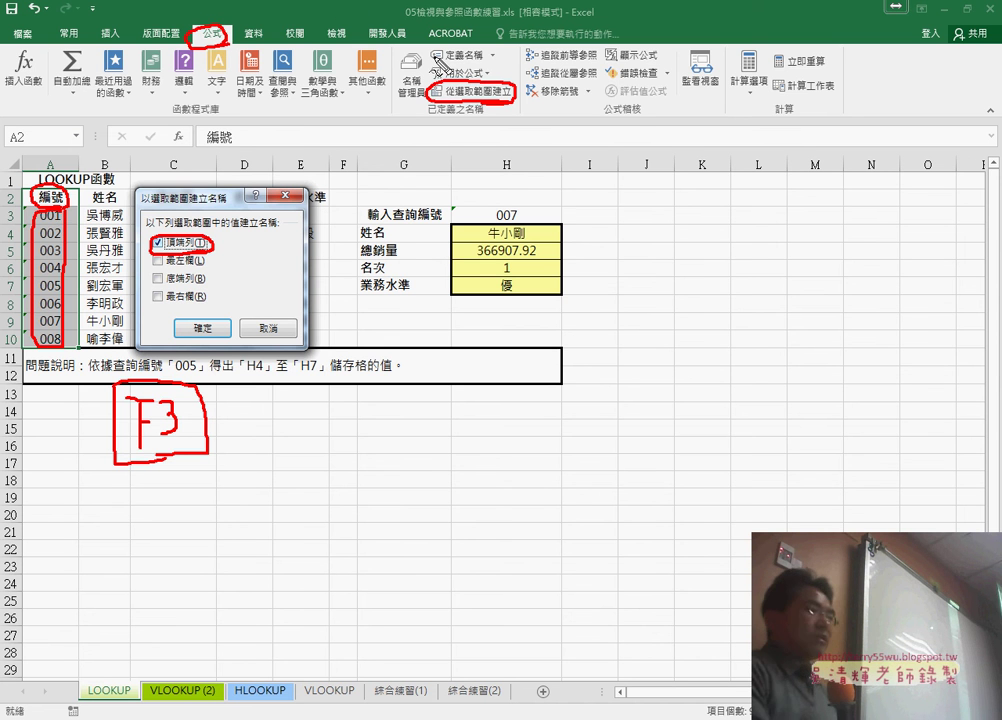
{"action": "key", "text": "Escape"}
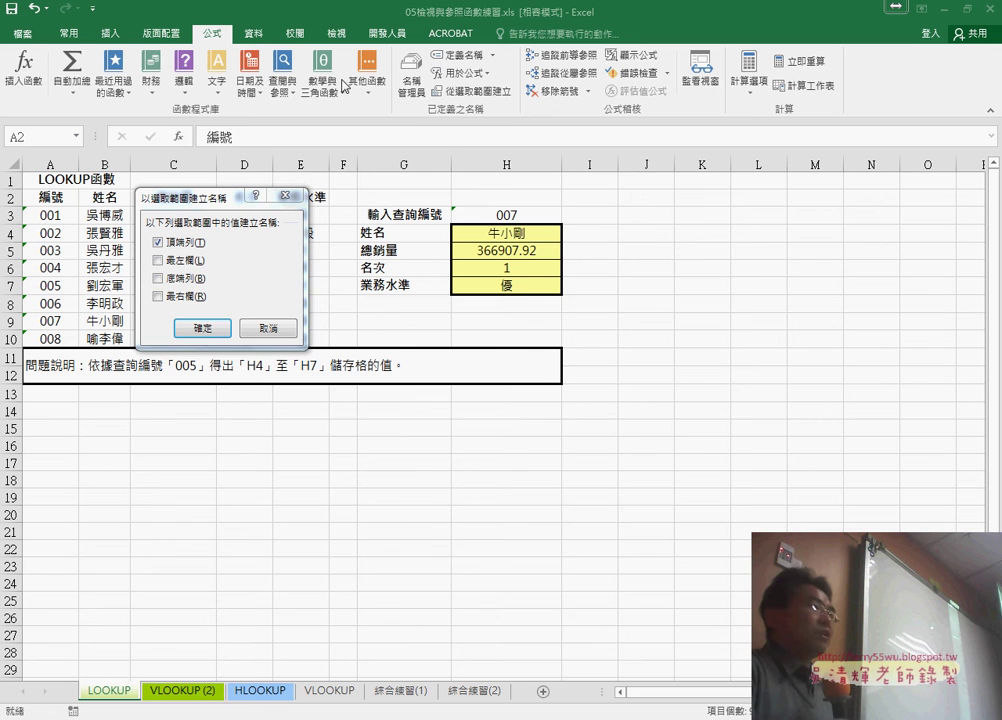
{"action": "left_click", "coordinate": [205, 329]}
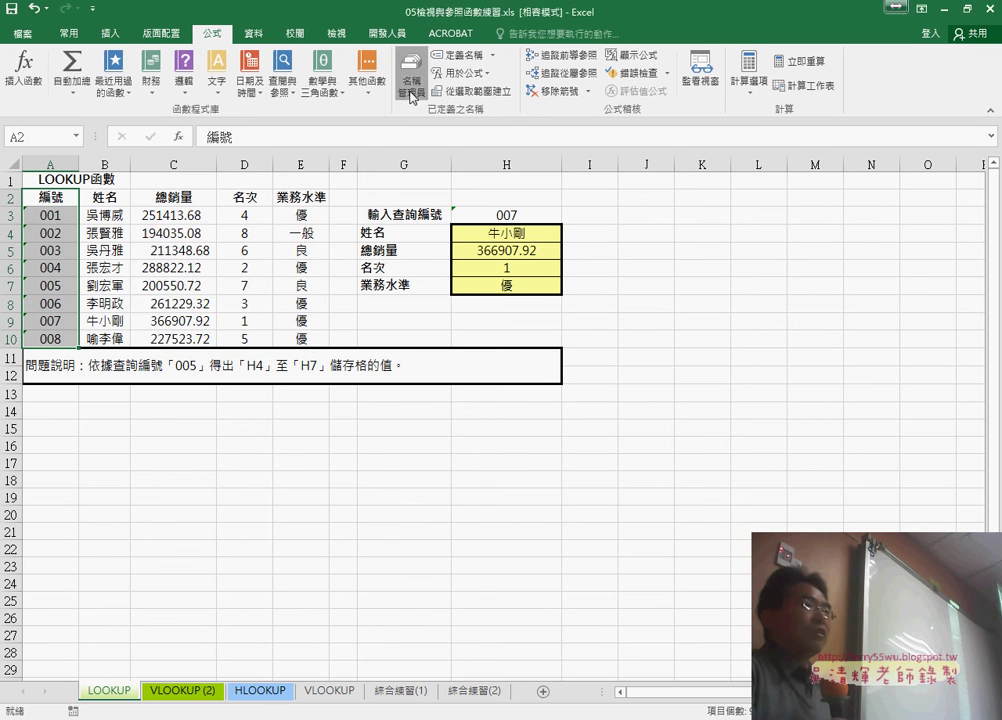
{"action": "left_click", "coordinate": [411, 80]}
{"action": "left_click", "coordinate": [100, 194]}
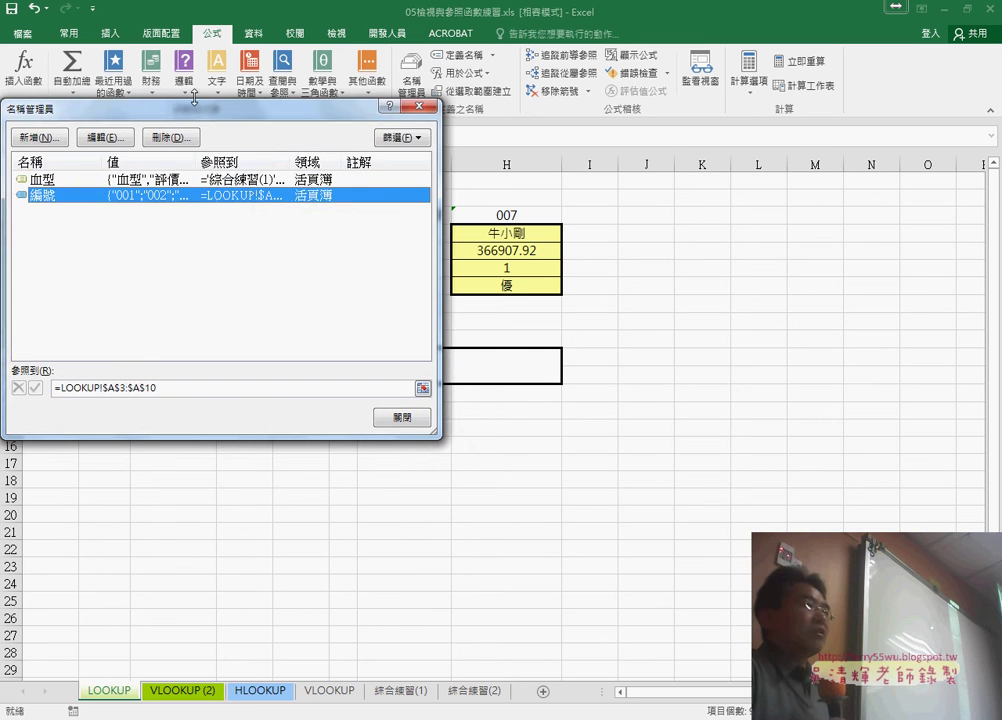
{"action": "left_click_drag", "start_coordinate": [194, 97], "coordinate": [464, 118]}
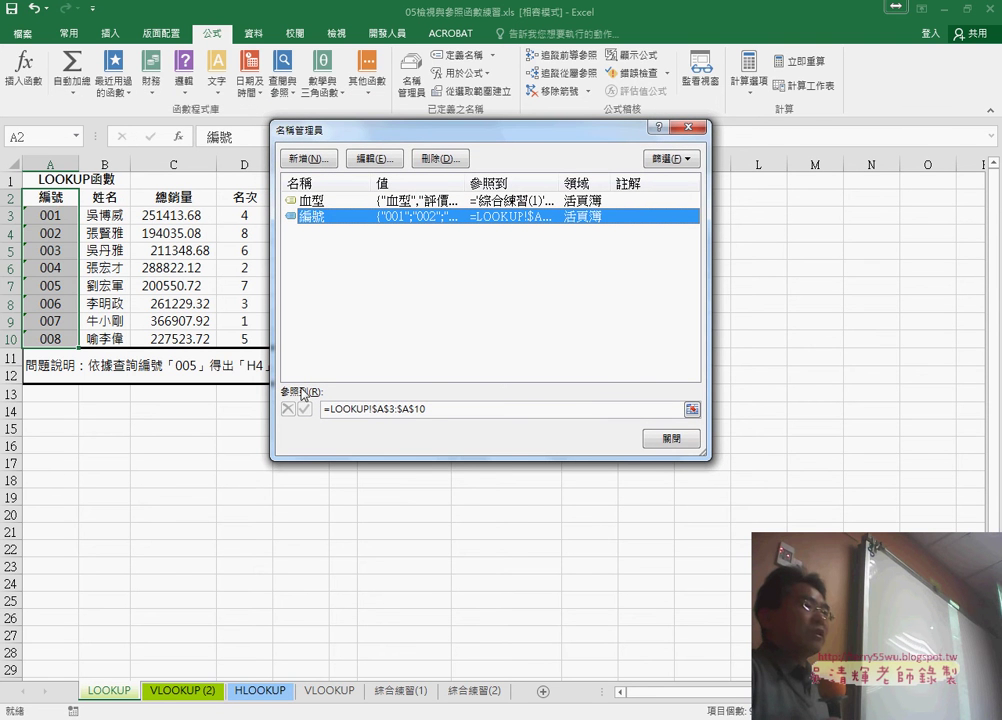
{"action": "left_click", "coordinate": [437, 411]}
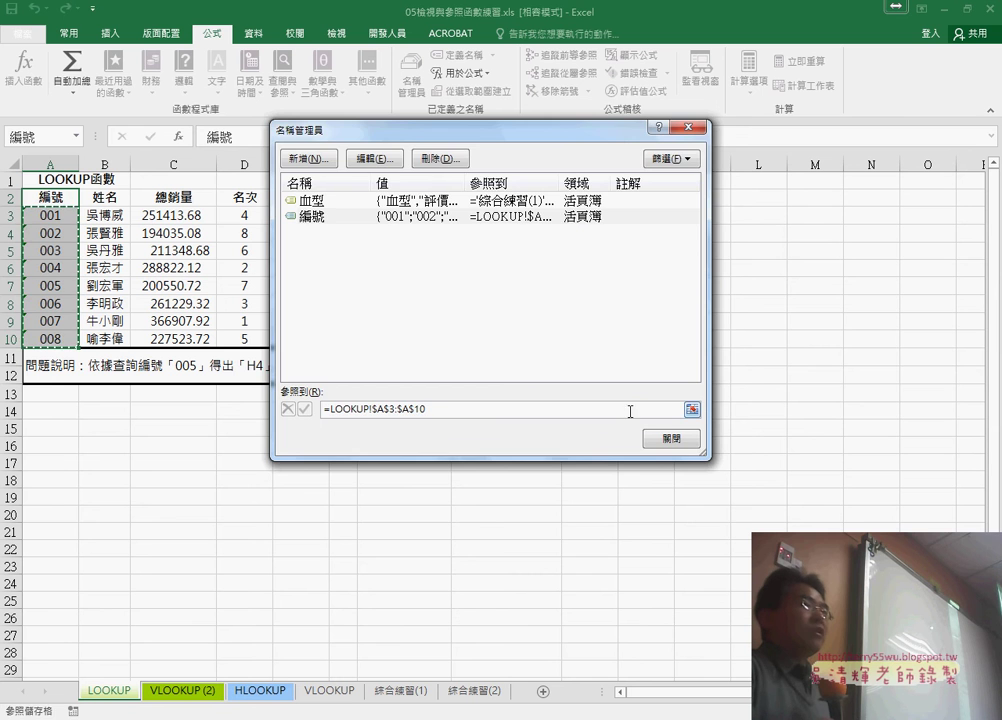
{"action": "left_click", "coordinate": [668, 439]}
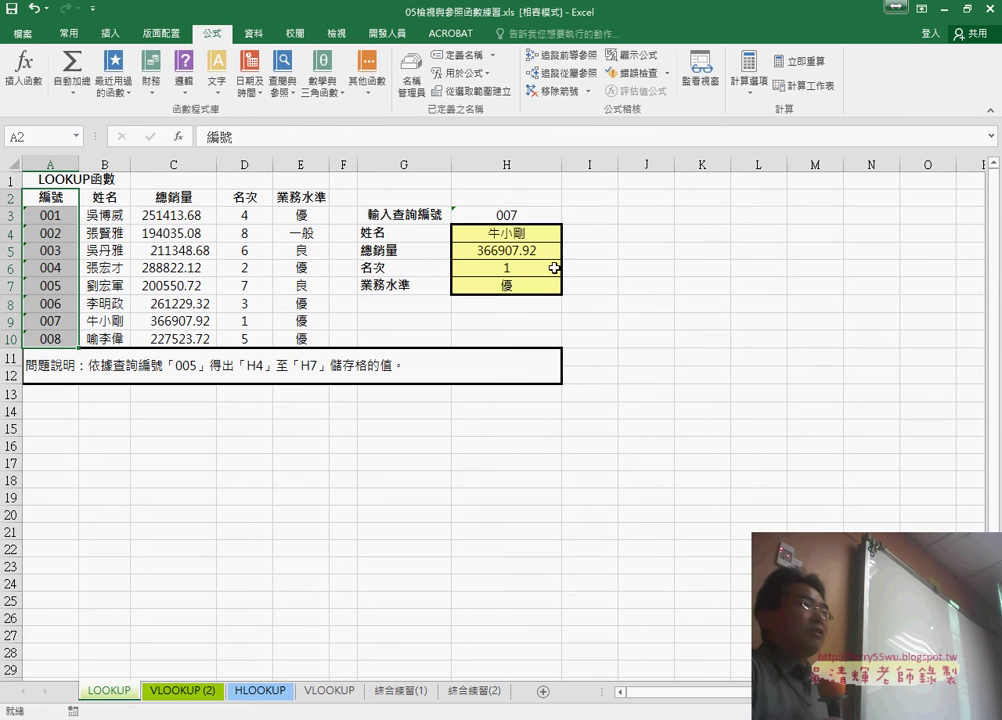
{"action": "left_click", "coordinate": [513, 215]}
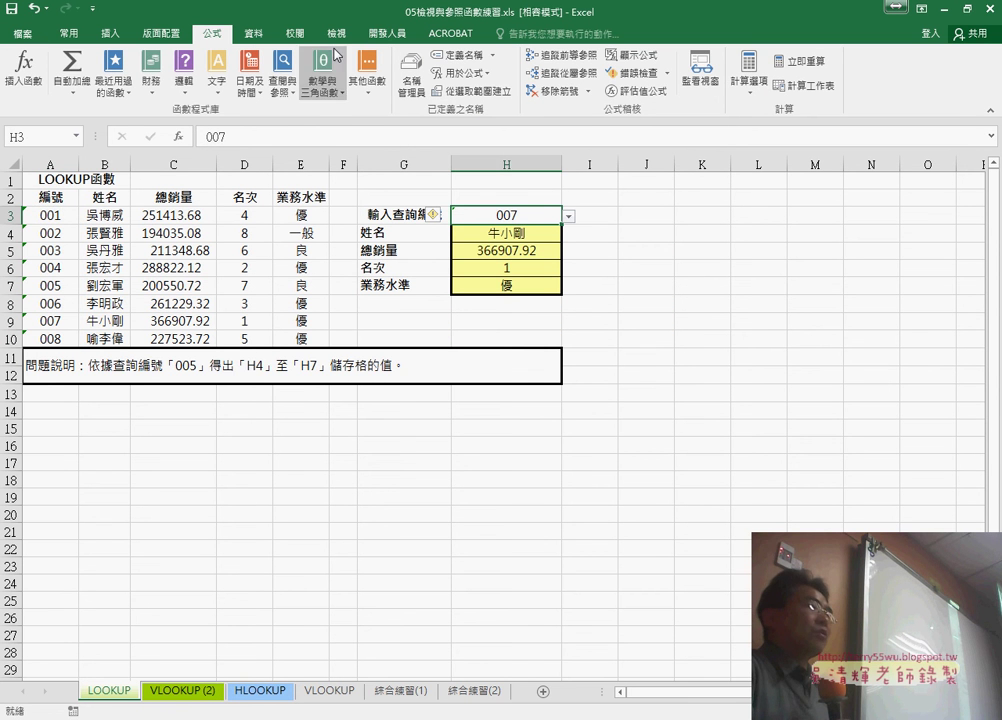
Replace H3's list source with the 編號 named range pasted via F3.
{"action": "left_click", "coordinate": [255, 35]}
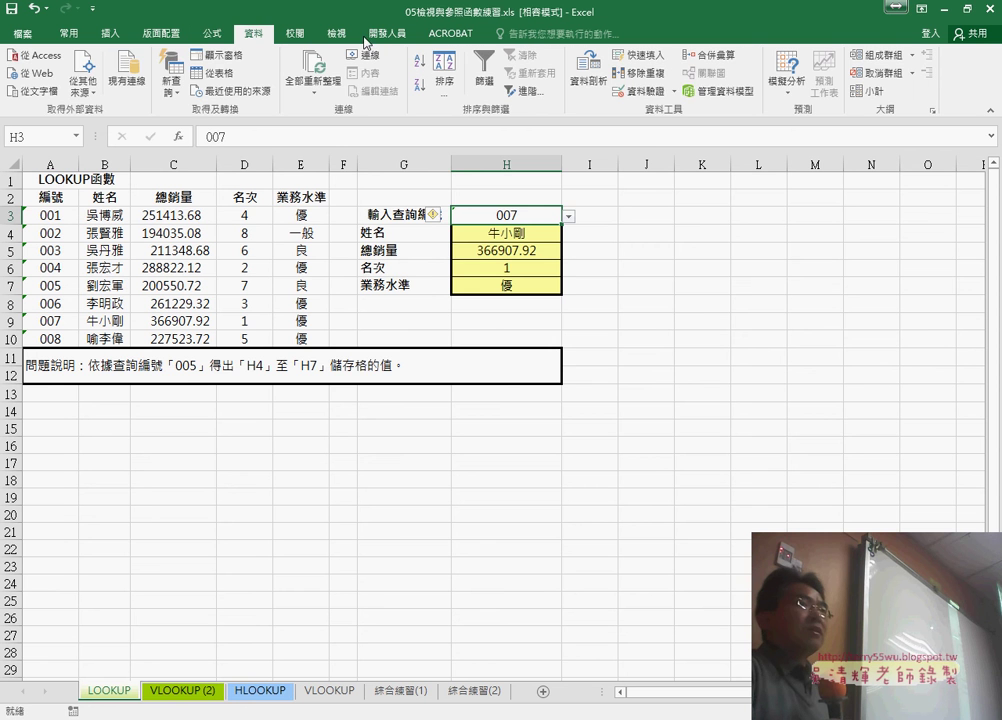
{"action": "left_click", "coordinate": [630, 91]}
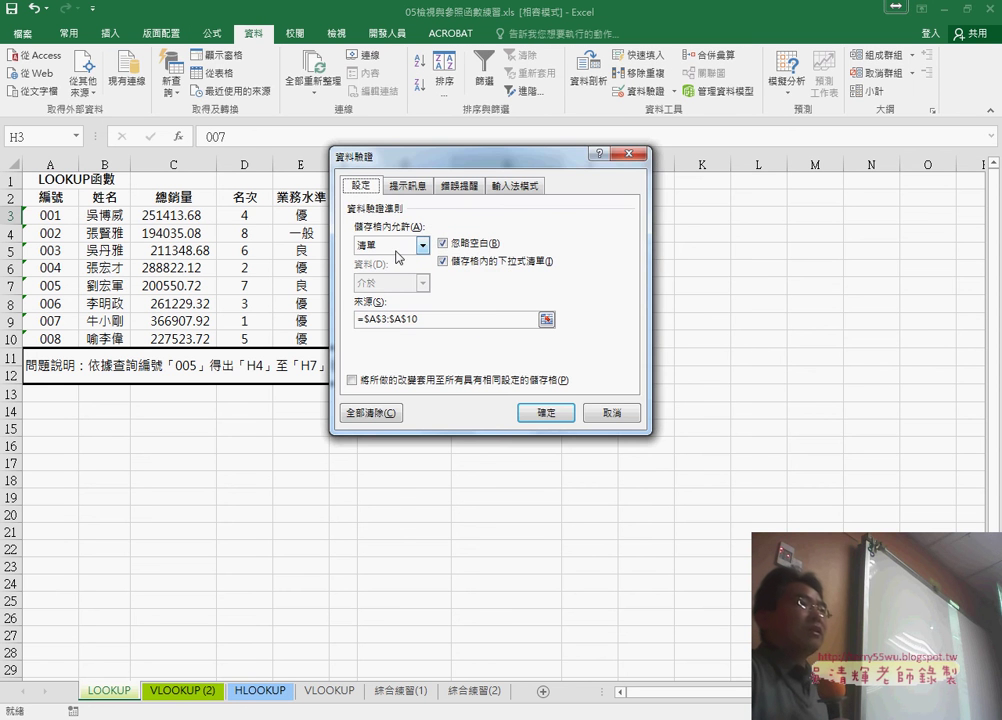
{"action": "left_click_drag", "start_coordinate": [437, 157], "coordinate": [665, 165]}
{"action": "left_click", "coordinate": [572, 327]}
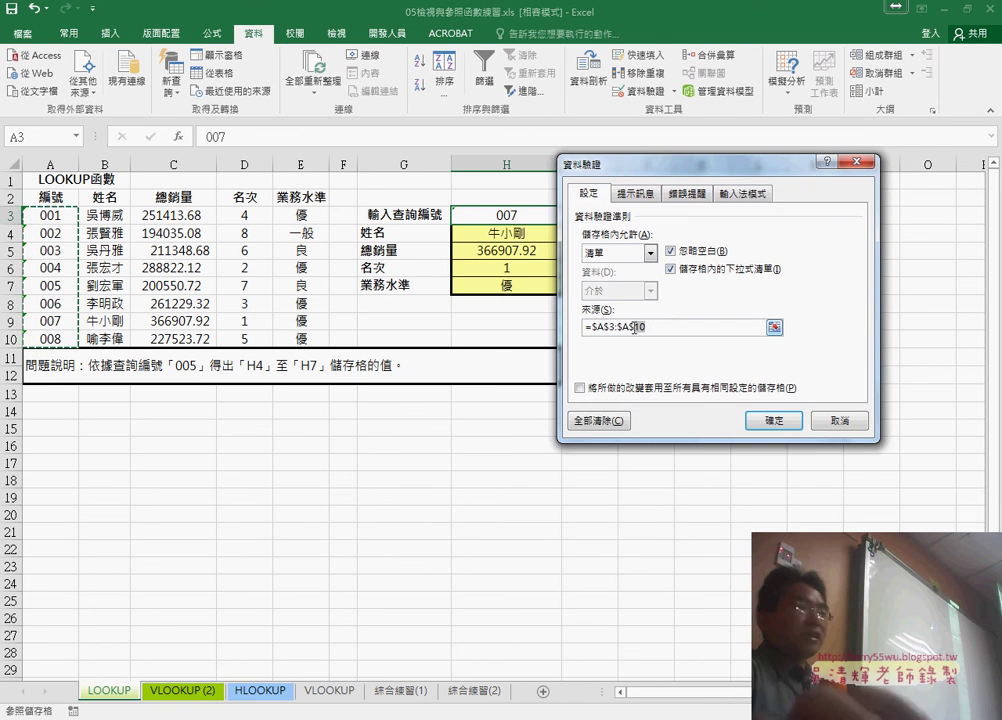
{"action": "key", "text": "Delete"}
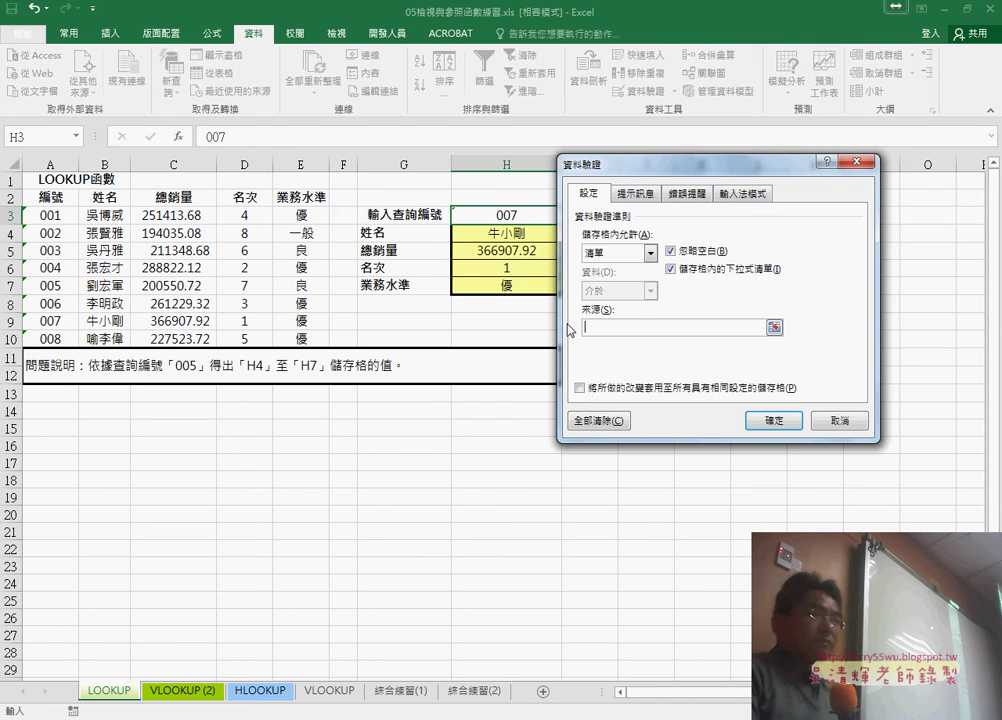
{"action": "key", "text": "F3"}
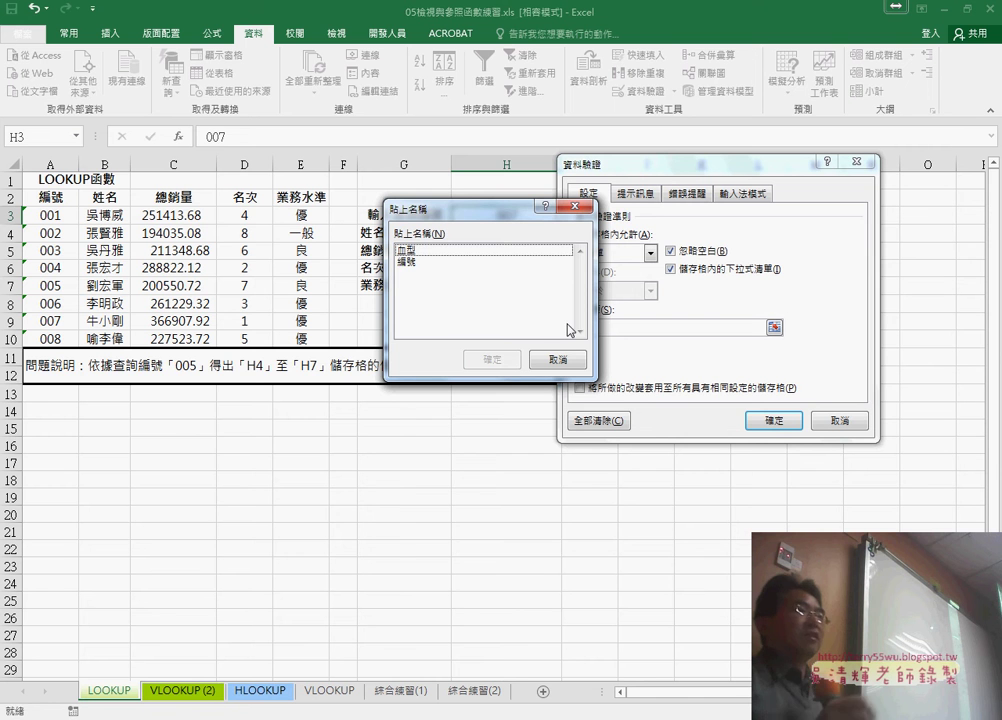
{"action": "left_click", "coordinate": [425, 263]}
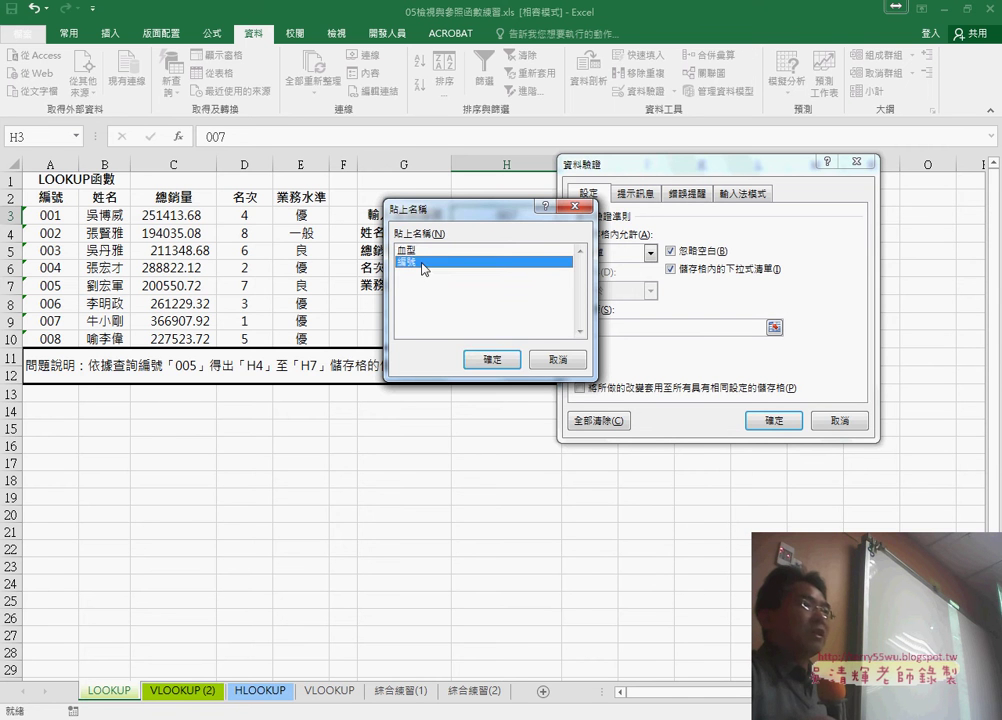
{"action": "left_click", "coordinate": [494, 360]}
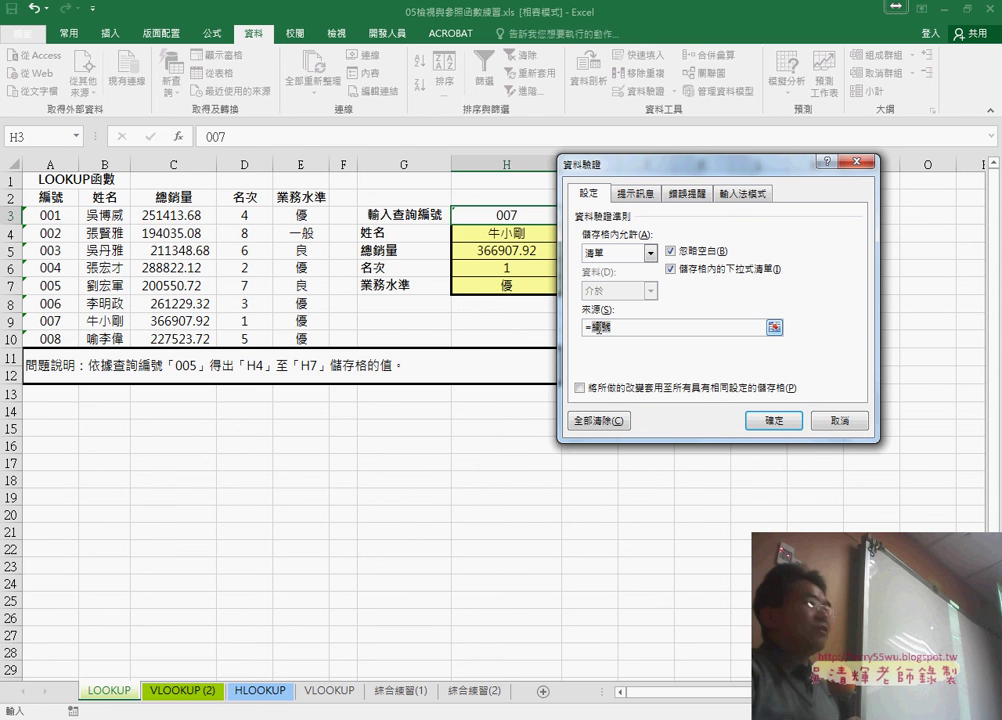
{"action": "left_click", "coordinate": [776, 421]}
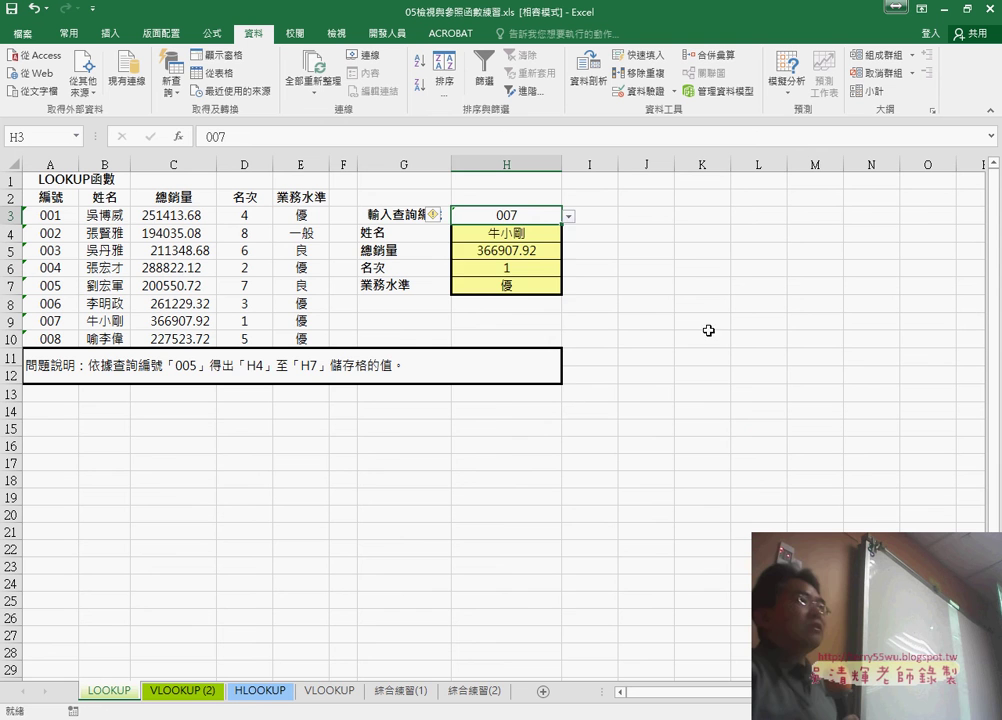
Choose ID 003 from H3's dropdown and check its results in H4:H7.
{"action": "left_click", "coordinate": [568, 217]}
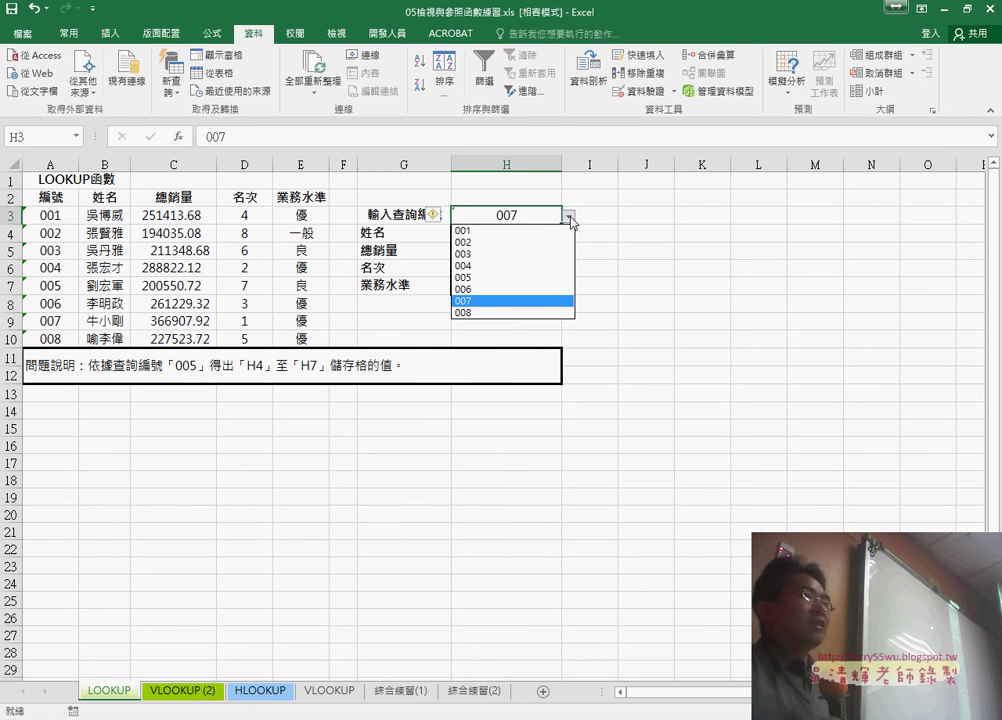
{"action": "left_click", "coordinate": [572, 221]}
{"action": "left_click", "coordinate": [568, 217]}
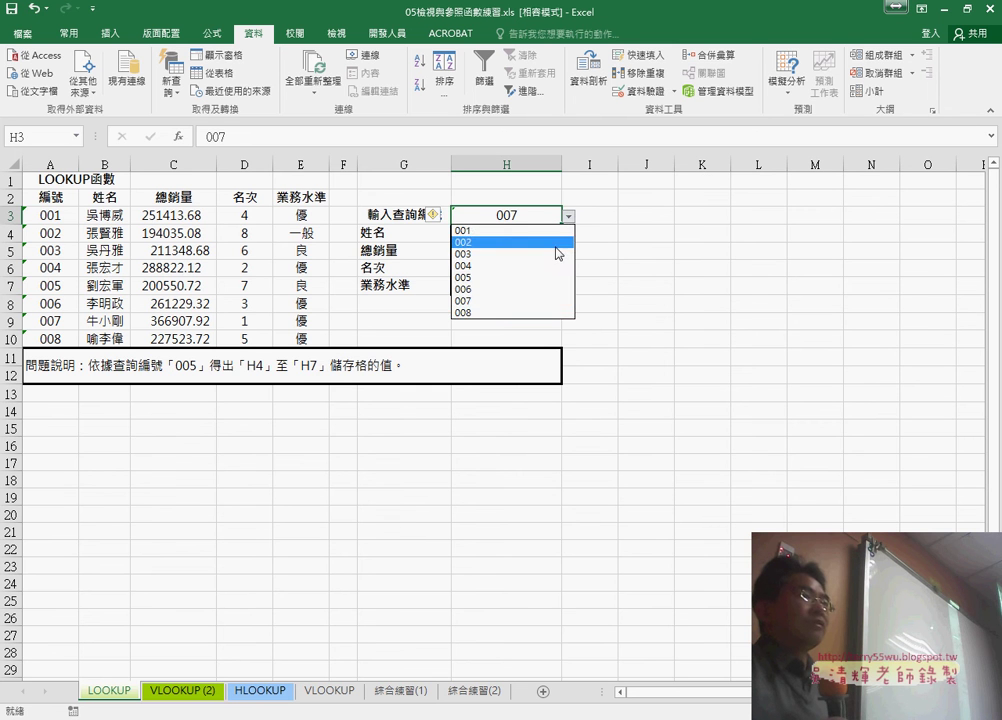
{"action": "left_click", "coordinate": [556, 253]}
{"action": "left_click_drag", "start_coordinate": [530, 233], "coordinate": [526, 288]}
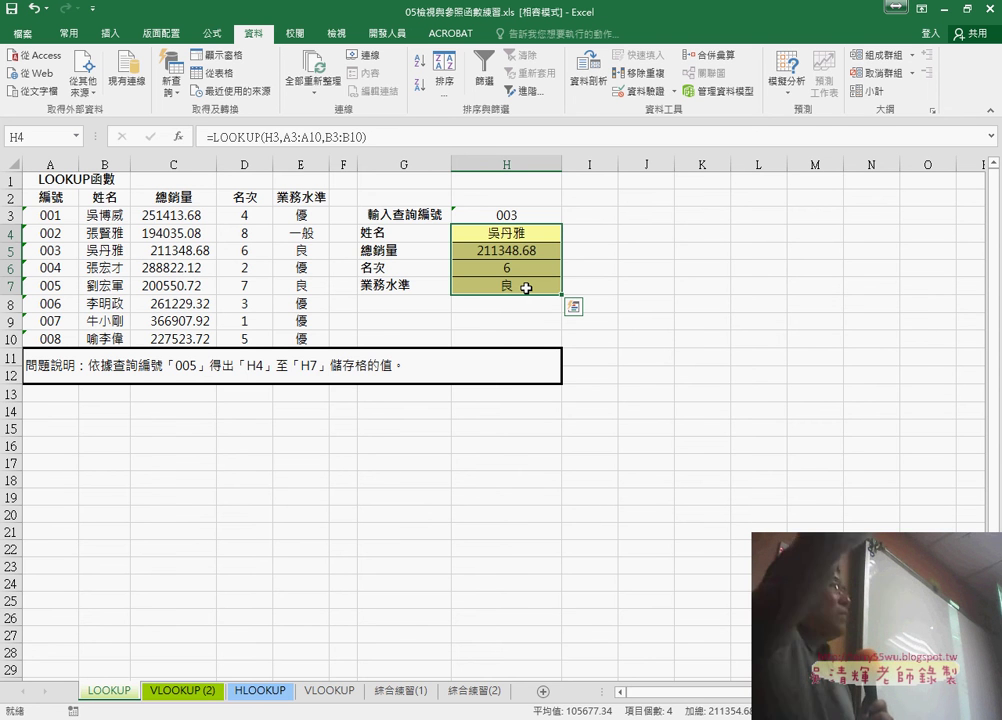
{"action": "left_click", "coordinate": [538, 215]}
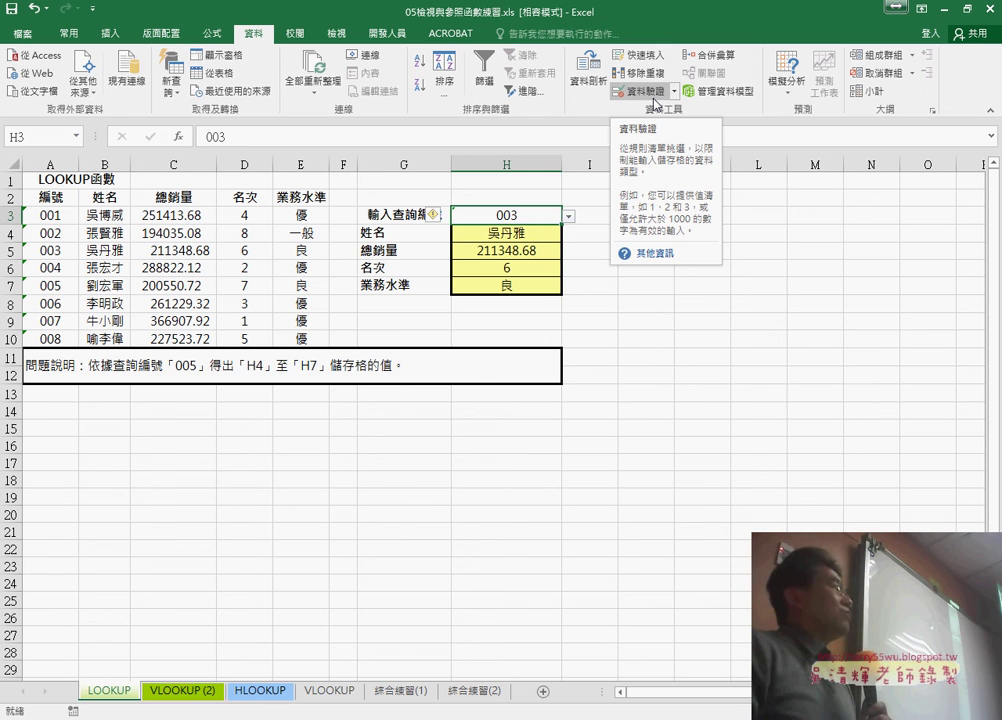
Review H3's validation source 編號 and close the dialog unchanged.
{"action": "left_click", "coordinate": [650, 94]}
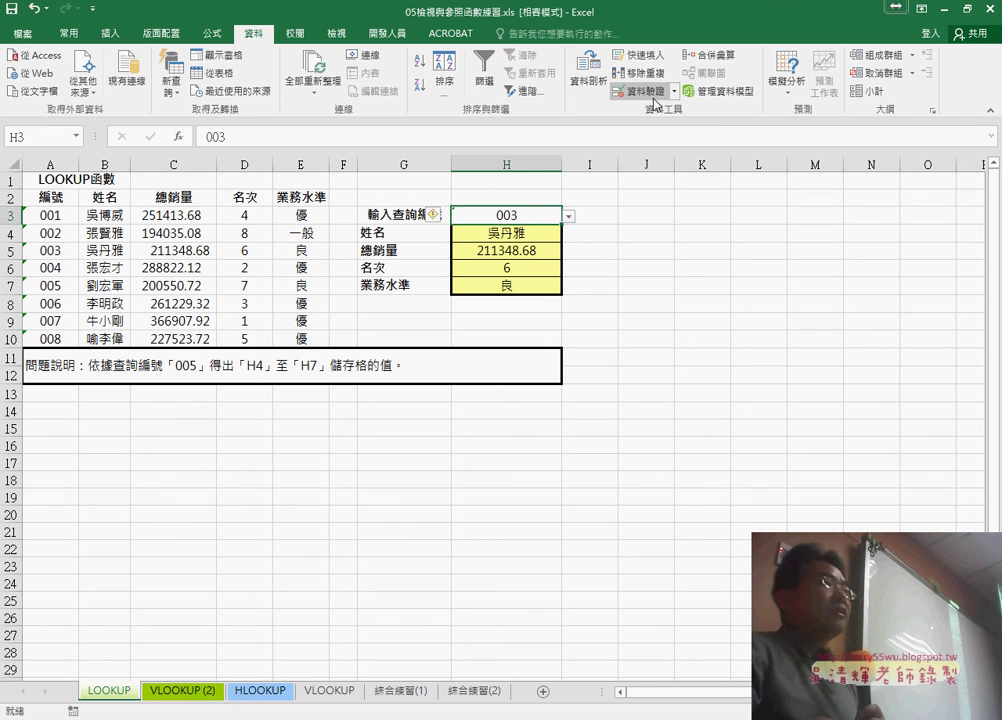
{"action": "key", "text": "Return"}
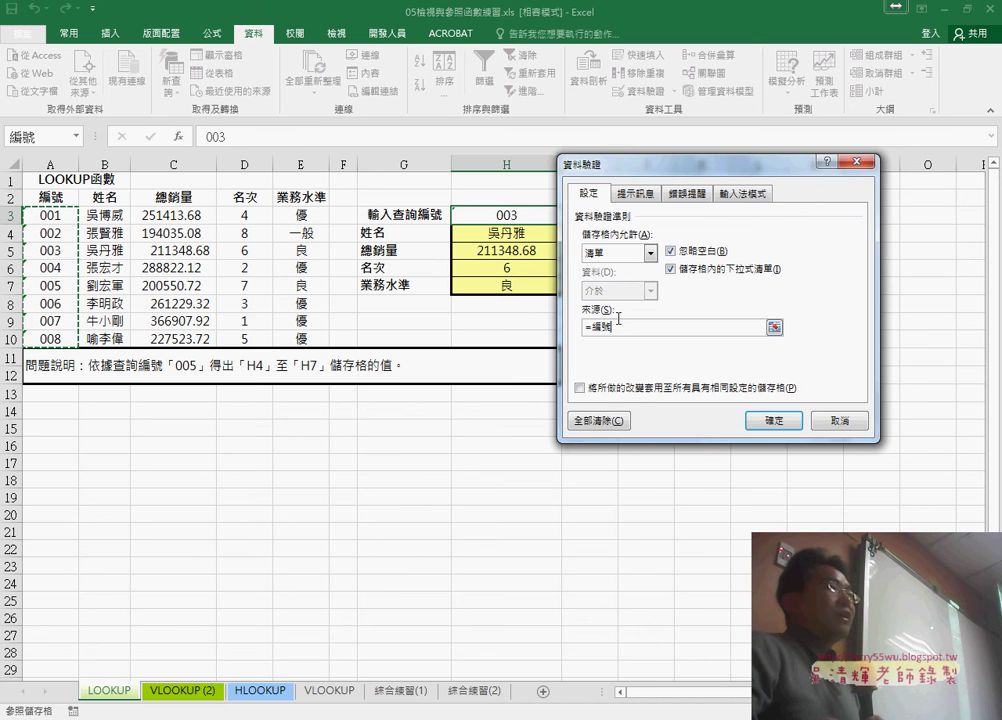
{"action": "left_click", "coordinate": [851, 427]}
Inspect the LOOKUP formulas in H4 through H7.
{"action": "left_click", "coordinate": [527, 235]}
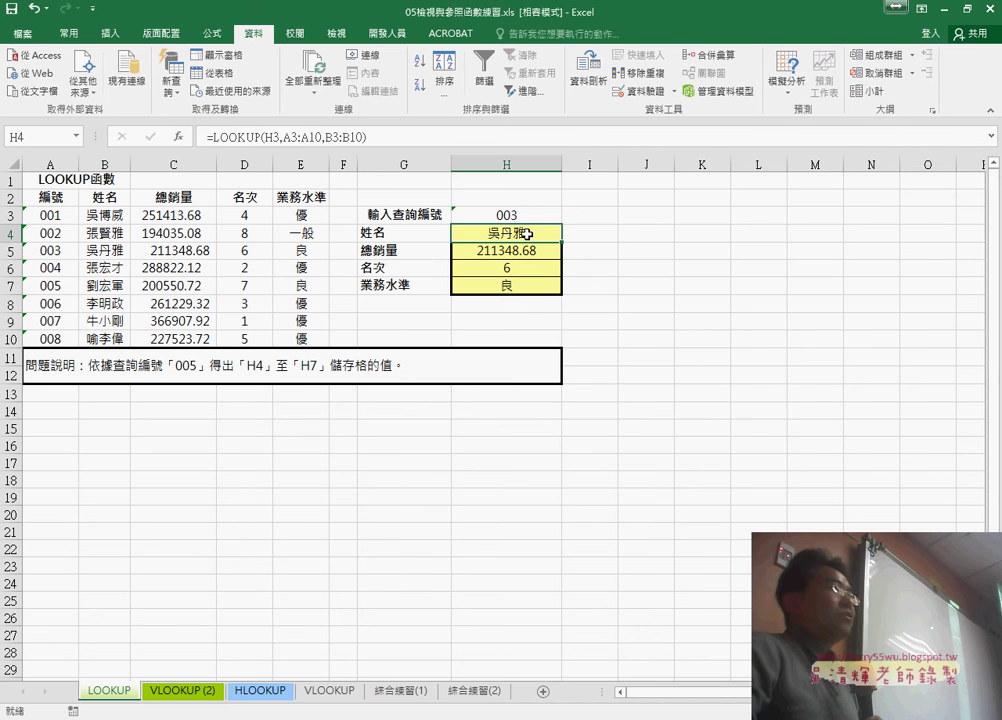
{"action": "left_click", "coordinate": [477, 258]}
{"action": "left_click", "coordinate": [506, 269]}
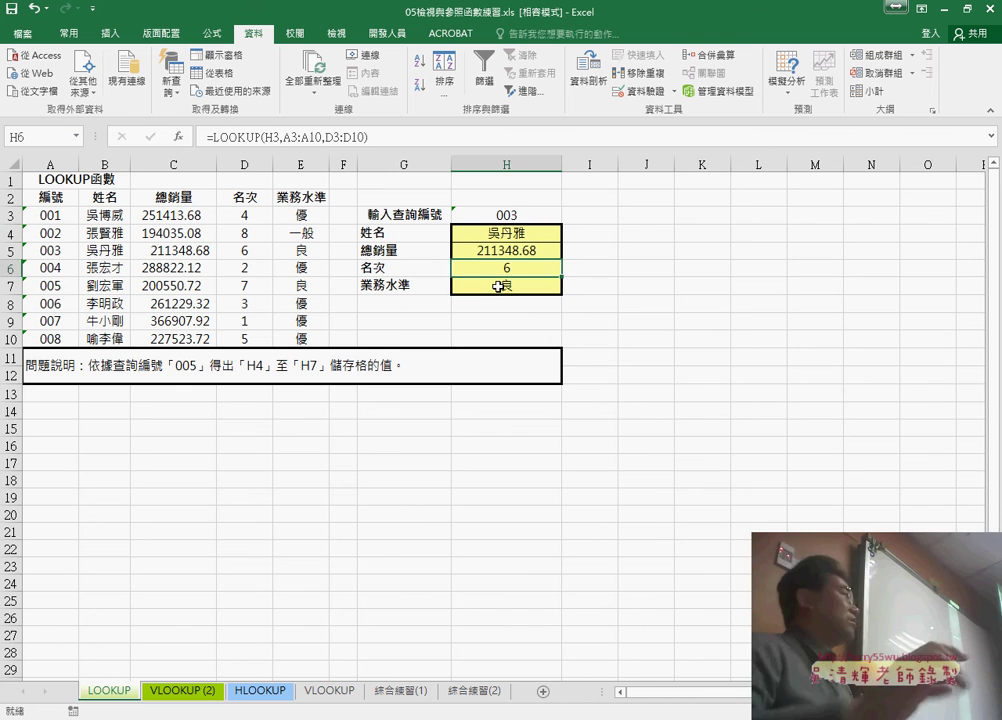
{"action": "left_click", "coordinate": [500, 285]}
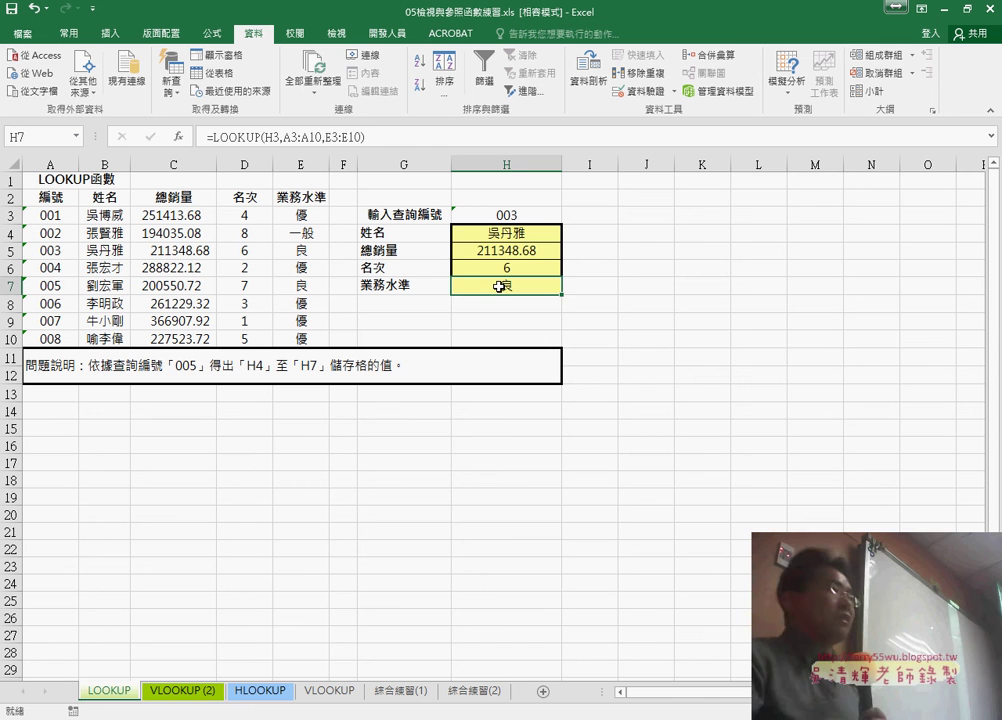
Reopen H3's ID list keeping 003, then go to the VLOOKUP (2) sheet.
{"action": "left_click", "coordinate": [530, 216]}
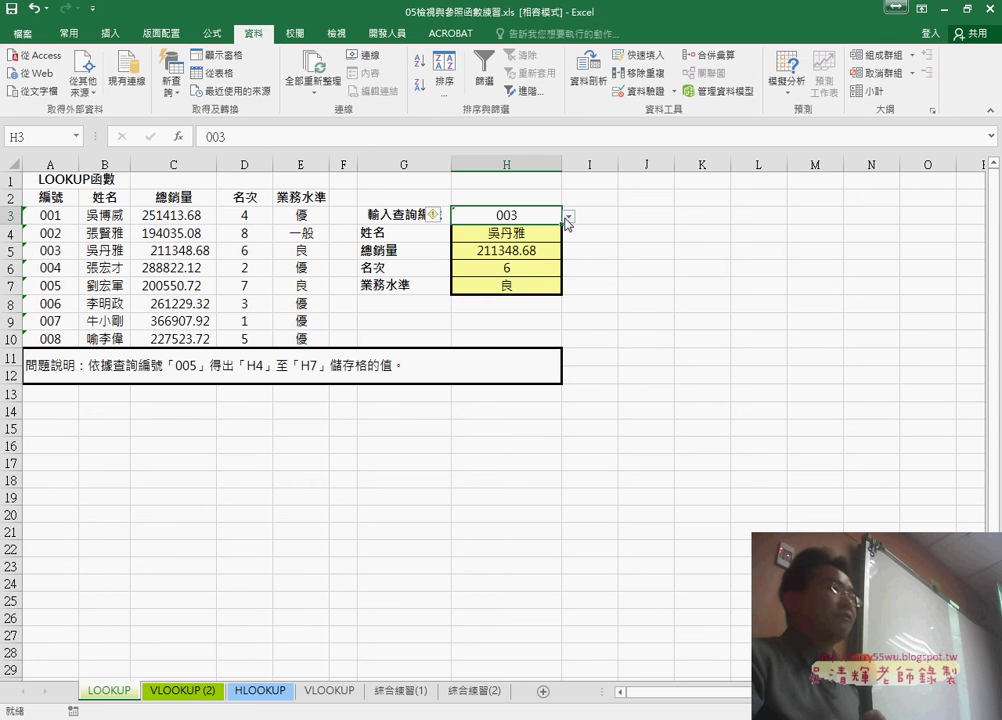
{"action": "left_click", "coordinate": [568, 217]}
{"action": "left_click", "coordinate": [567, 219]}
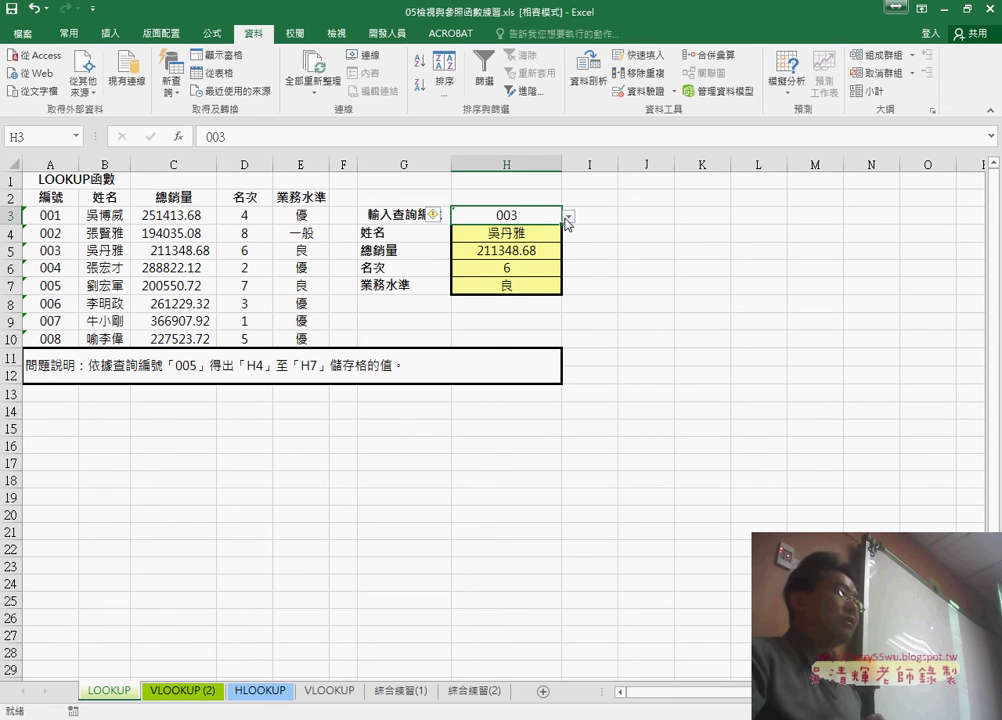
{"action": "left_click", "coordinate": [177, 700]}
Delete the existing VLOOKUP (2) sheet.
{"action": "right_click", "coordinate": [177, 700]}
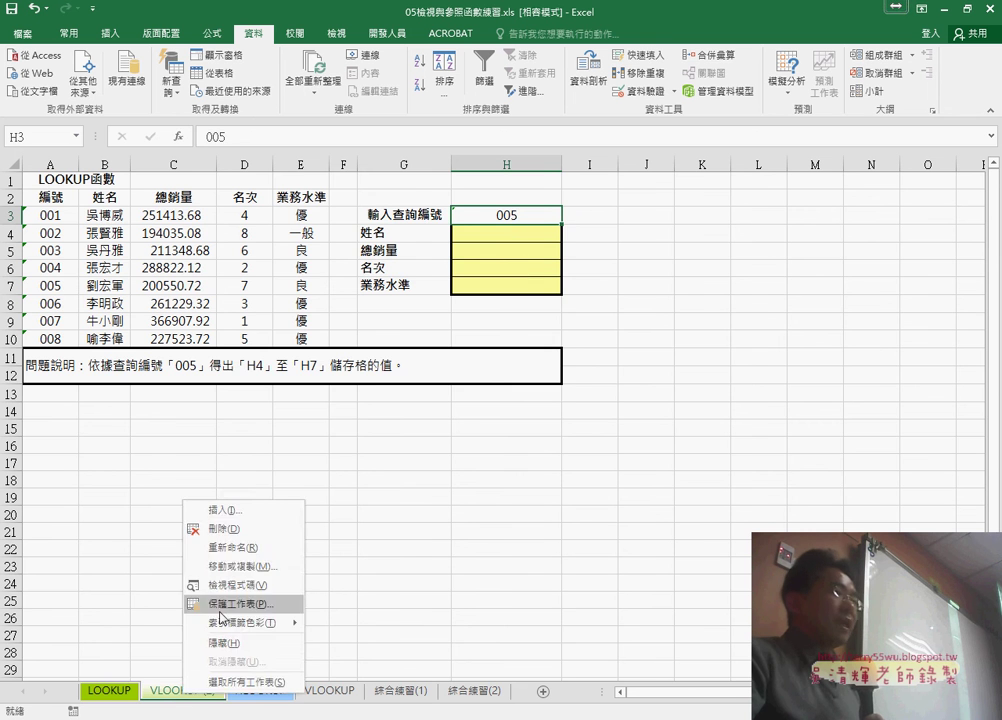
{"action": "left_click", "coordinate": [228, 532]}
{"action": "key", "text": "Return"}
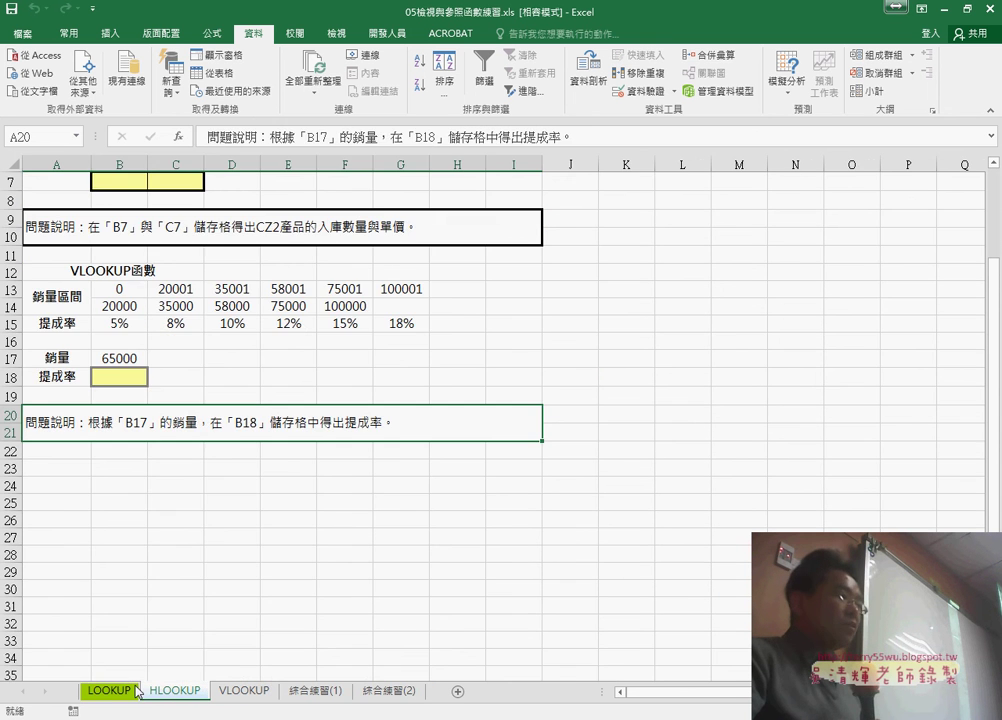
Copy the LOOKUP sheet before HLOOKUP and rename the copy VLOOKUP (2).
{"action": "mouse_move", "coordinate": [137, 692]}
{"action": "left_mouse_down"}
{"action": "mouse_move", "coordinate": [160, 686]}
{"action": "mouse_move", "coordinate": [192, 697]}
{"action": "left_mouse_up"}
{"action": "double_click", "coordinate": [150, 690]}
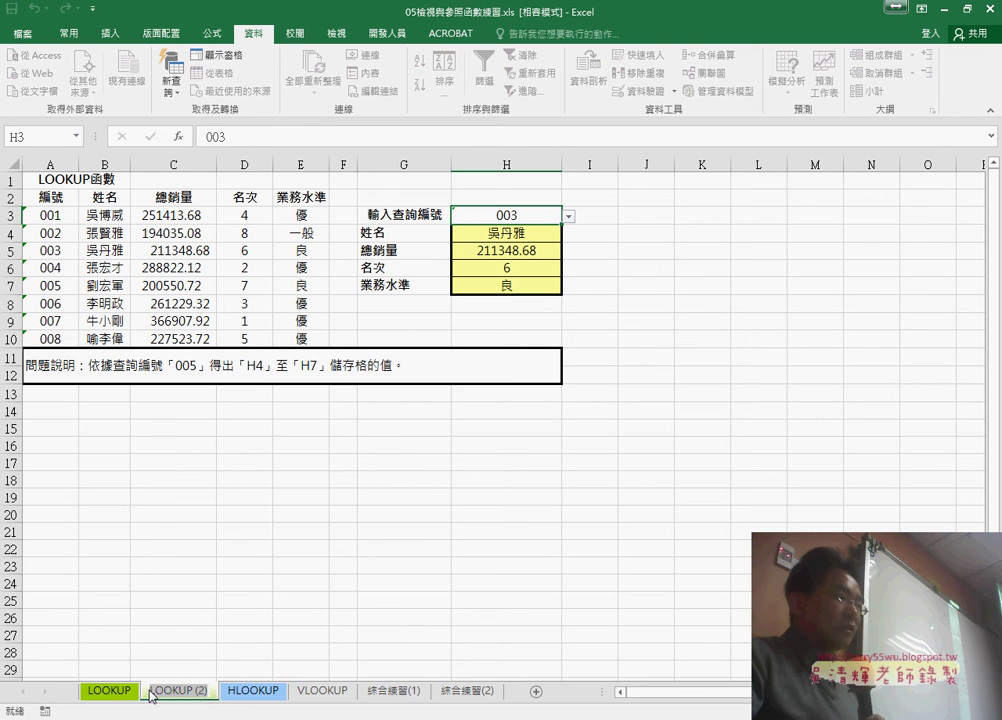
{"action": "left_click", "coordinate": [155, 690]}
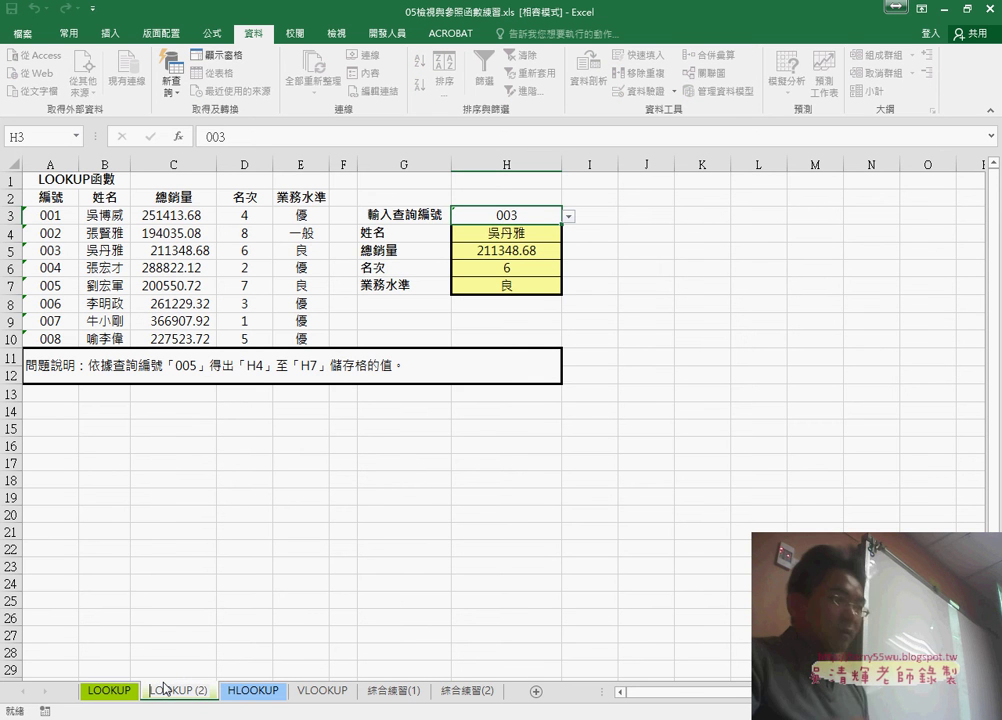
{"action": "type", "text": "V"}
{"action": "key", "text": "Return"}
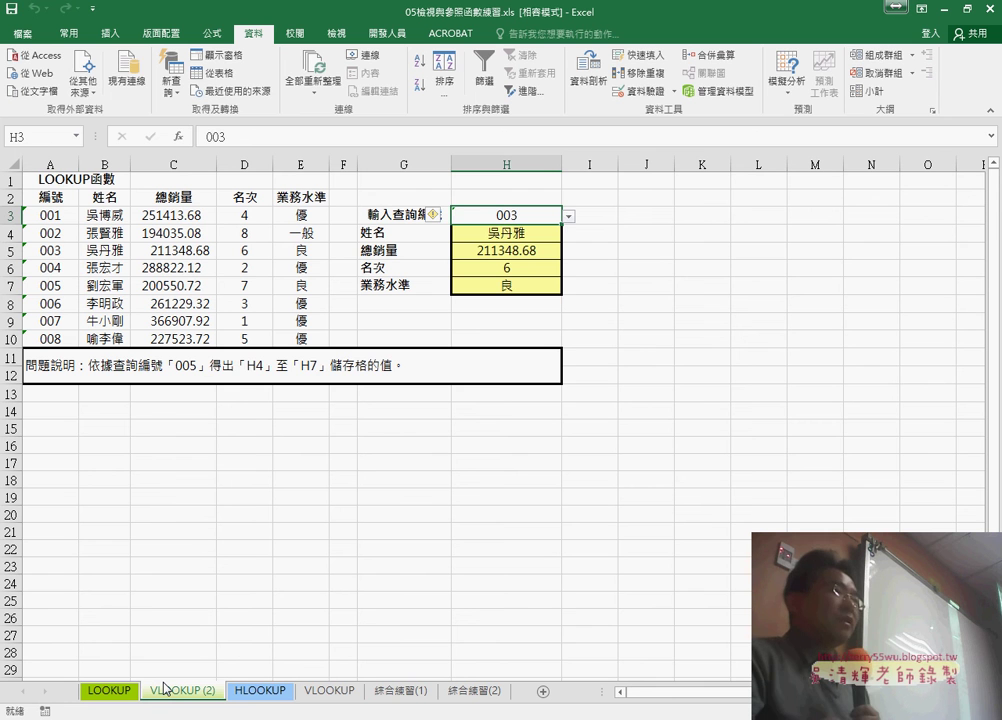
Clear the copied results in H4:H7.
{"action": "left_click", "coordinate": [586, 566]}
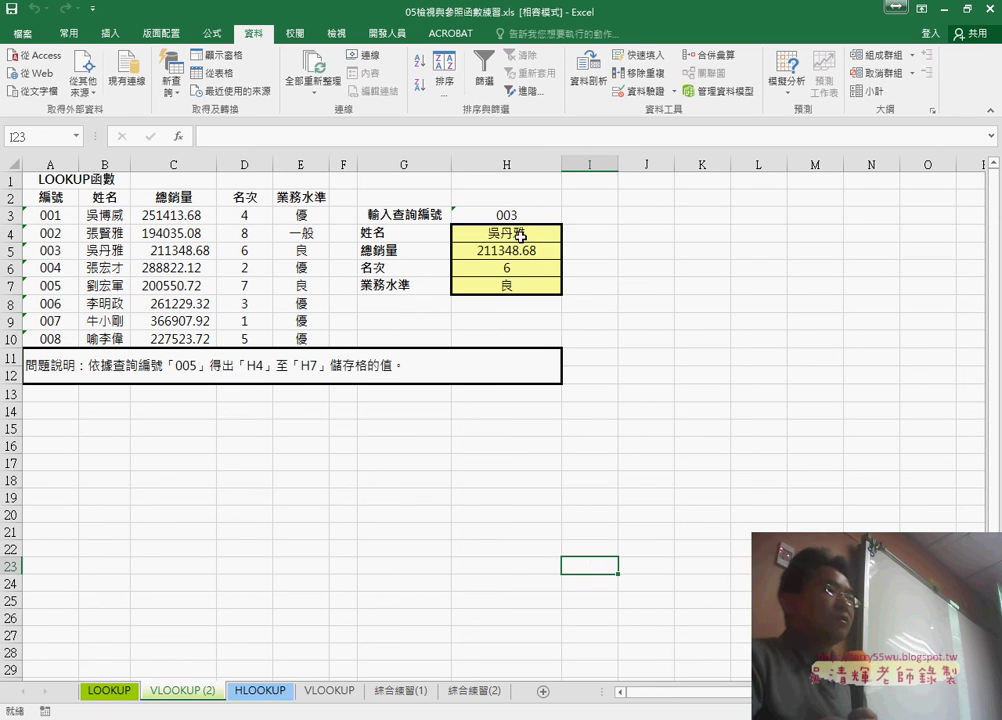
{"action": "left_click_drag", "start_coordinate": [520, 236], "coordinate": [518, 281]}
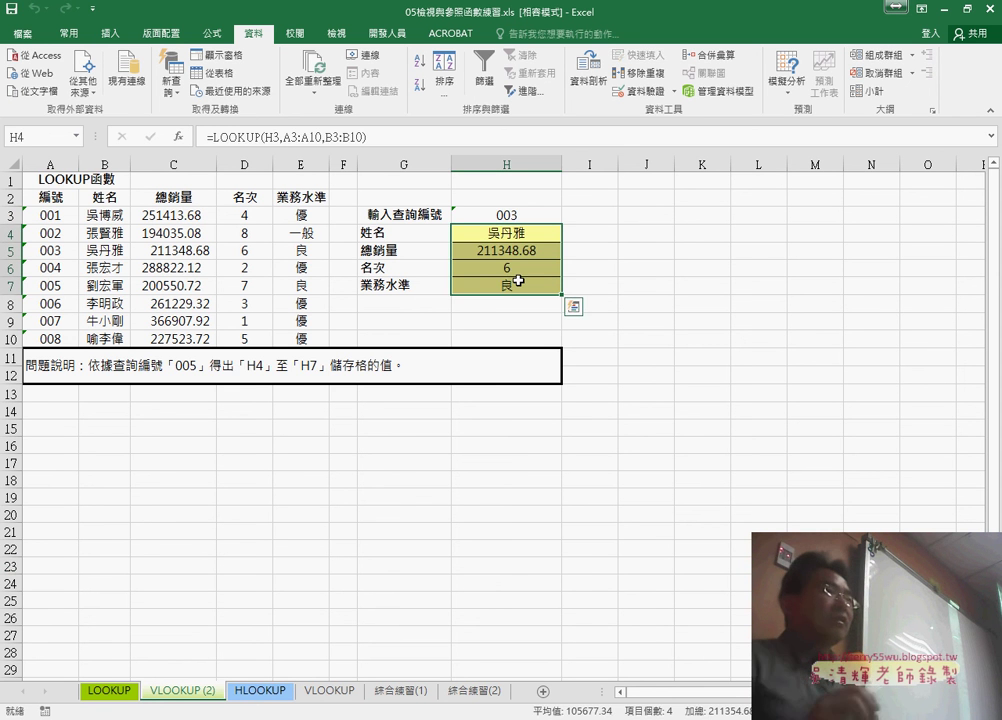
{"action": "key", "text": "Delete"}
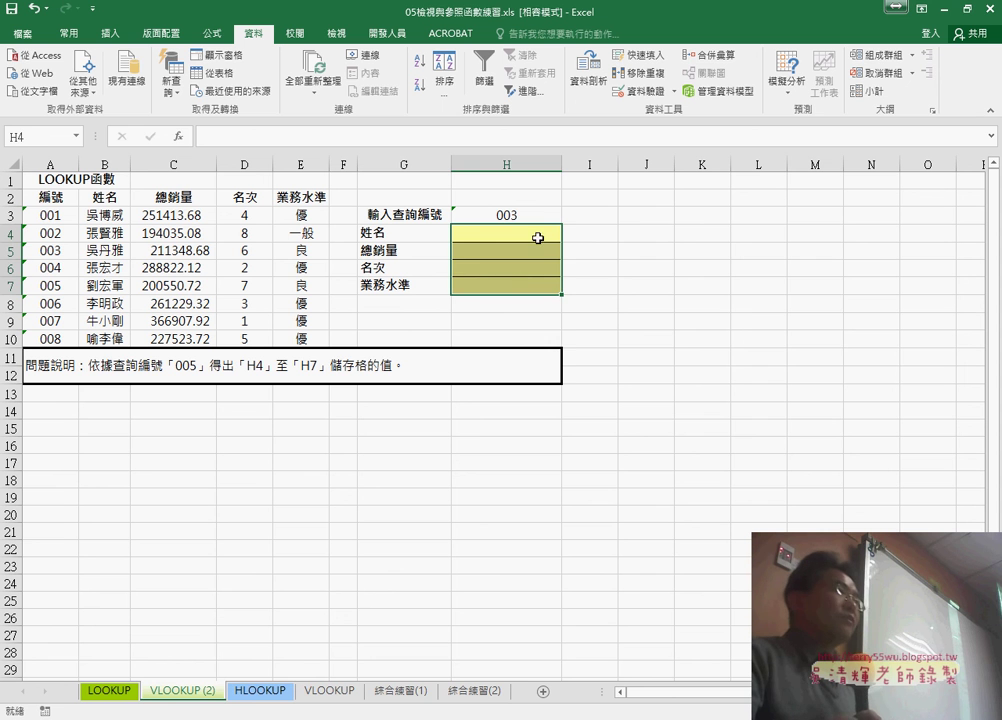
Insert a VLOOKUP function into H4.
{"action": "left_click", "coordinate": [538, 238]}
{"action": "left_click", "coordinate": [182, 136]}
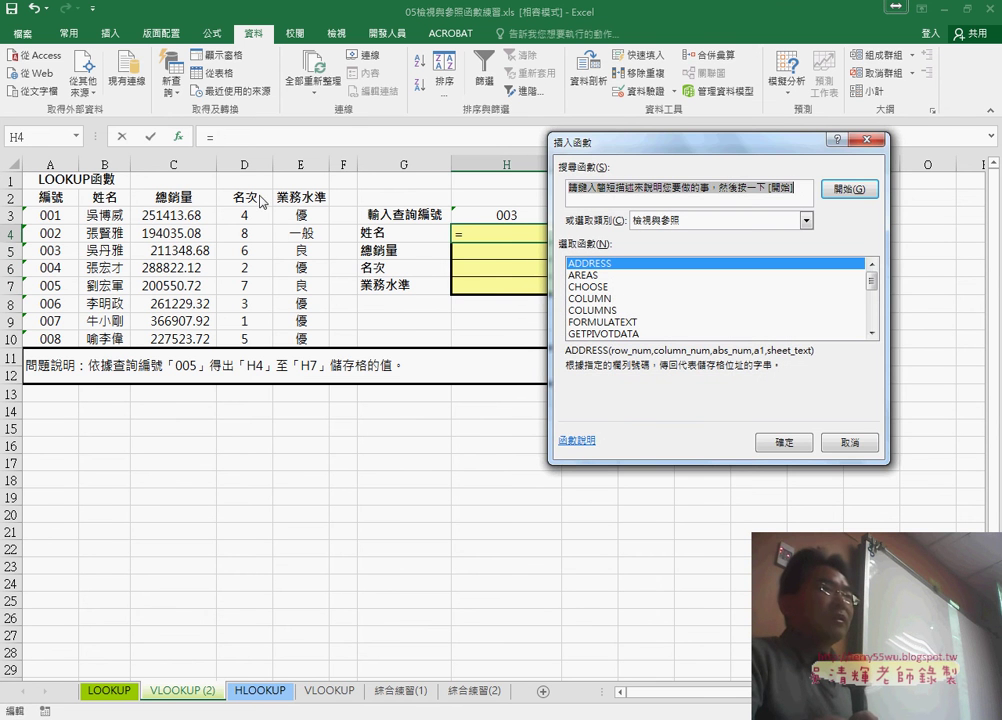
{"action": "left_click_drag", "start_coordinate": [873, 296], "coordinate": [806, 339]}
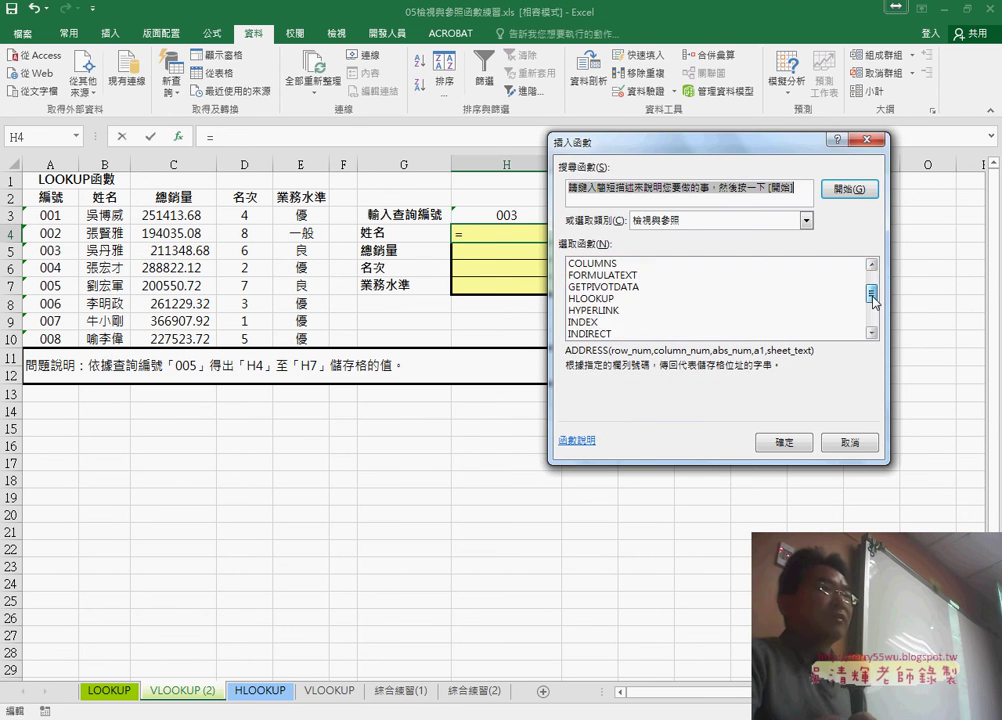
{"action": "left_click", "coordinate": [591, 334]}
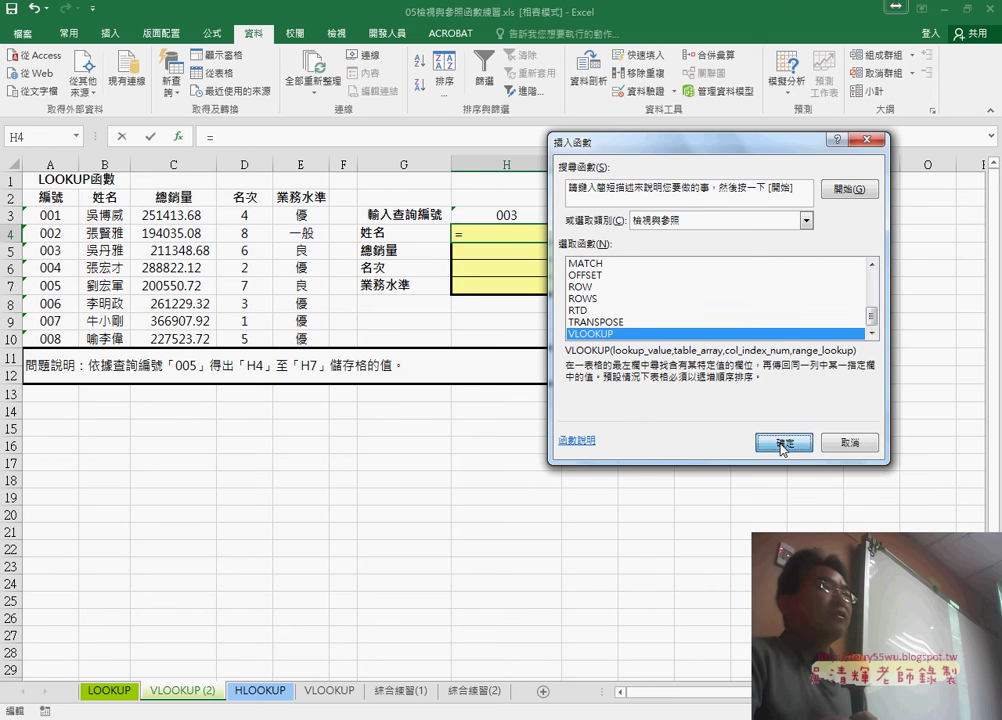
{"action": "left_click", "coordinate": [784, 442]}
Set VLOOKUP's lookup value to H3 and table array to A3:E10.
{"action": "left_click_drag", "start_coordinate": [540, 158], "coordinate": [440, 292]}
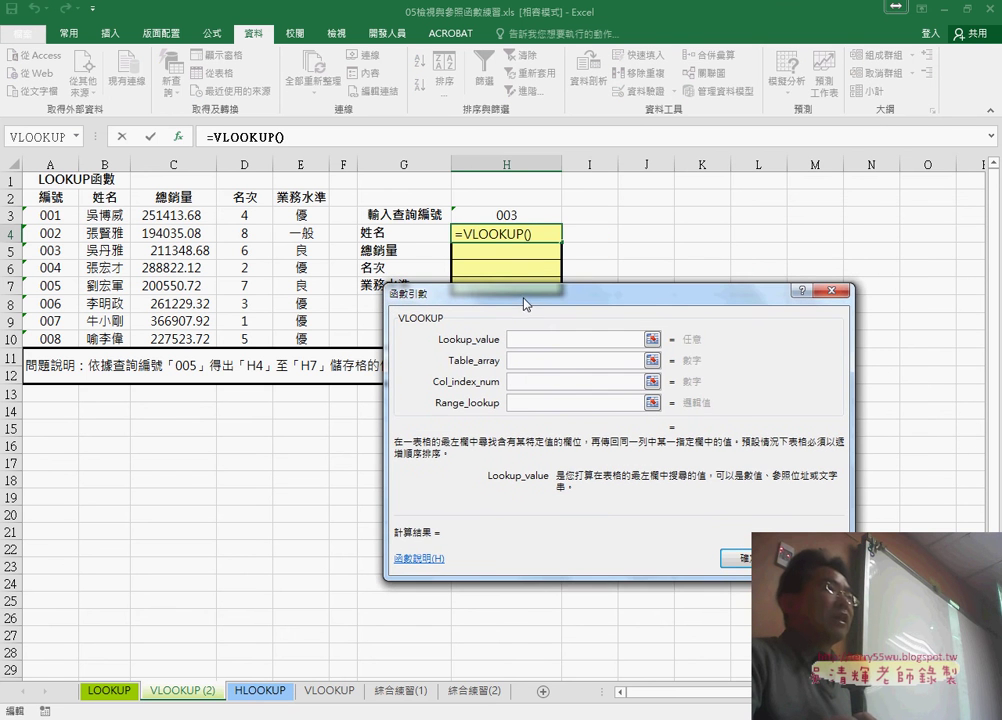
{"action": "left_click", "coordinate": [520, 215]}
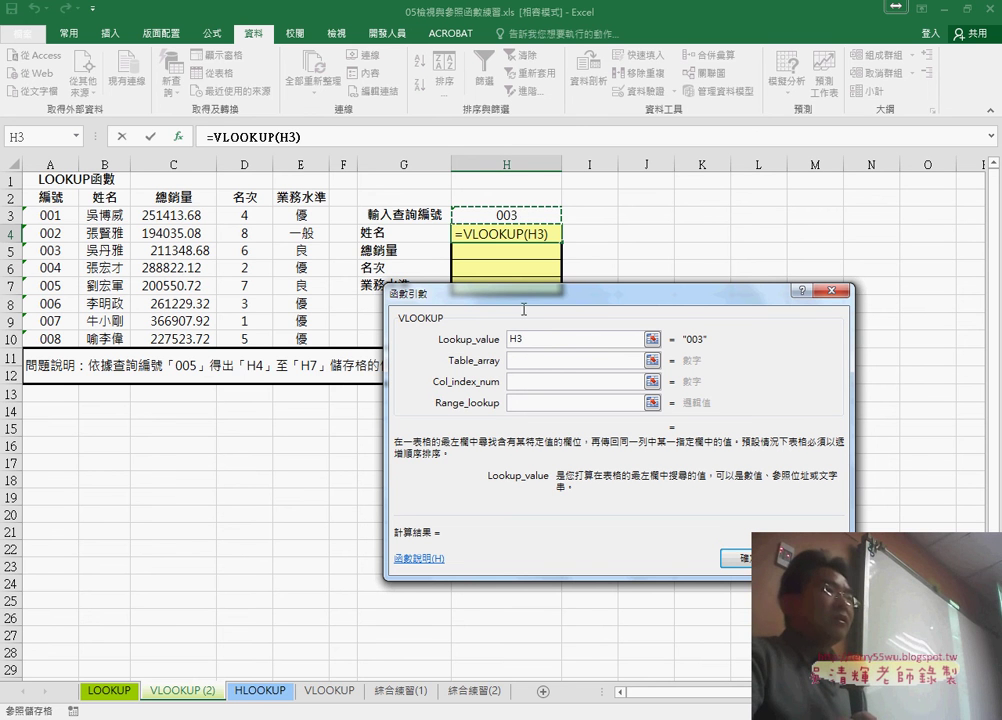
{"action": "left_click", "coordinate": [526, 362]}
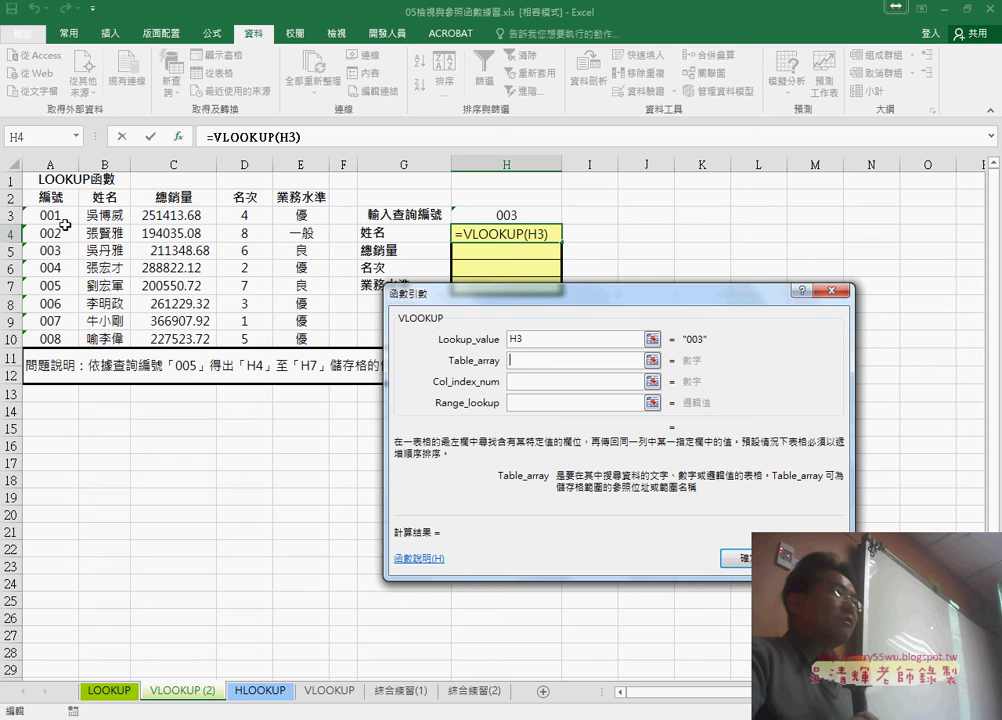
{"action": "left_click_drag", "start_coordinate": [60, 215], "coordinate": [301, 337]}
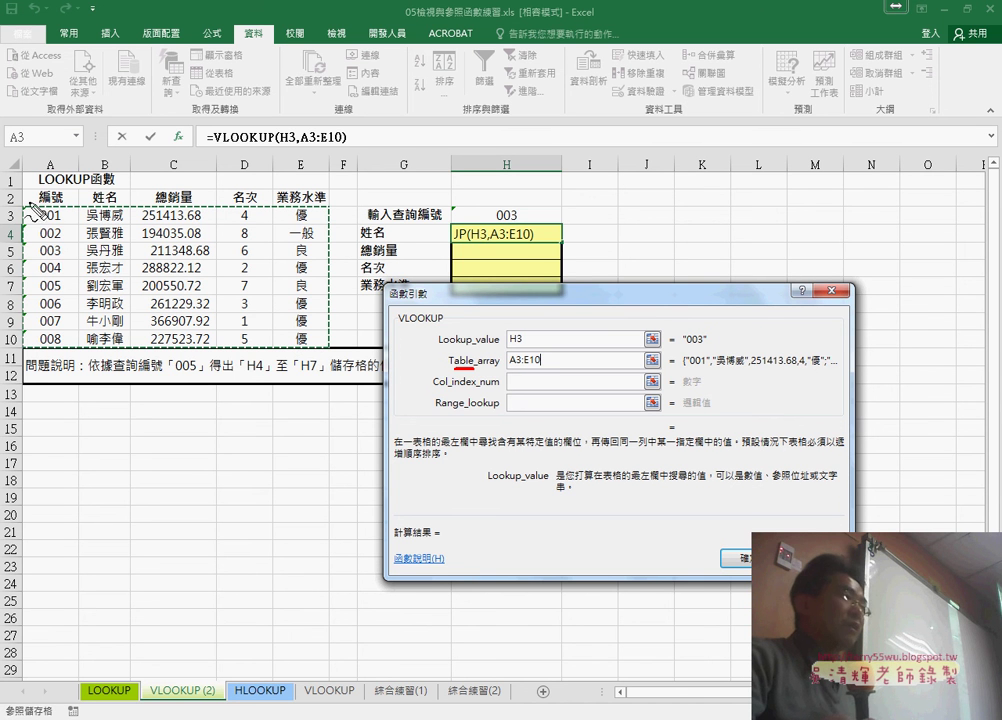
{"action": "left_click_drag", "start_coordinate": [30, 204], "coordinate": [18, 333]}
{"action": "mouse_move", "coordinate": [30, 214]}
{"action": "left_mouse_down"}
{"action": "mouse_move", "coordinate": [320, 214]}
{"action": "mouse_move", "coordinate": [33, 346]}
{"action": "left_mouse_up"}
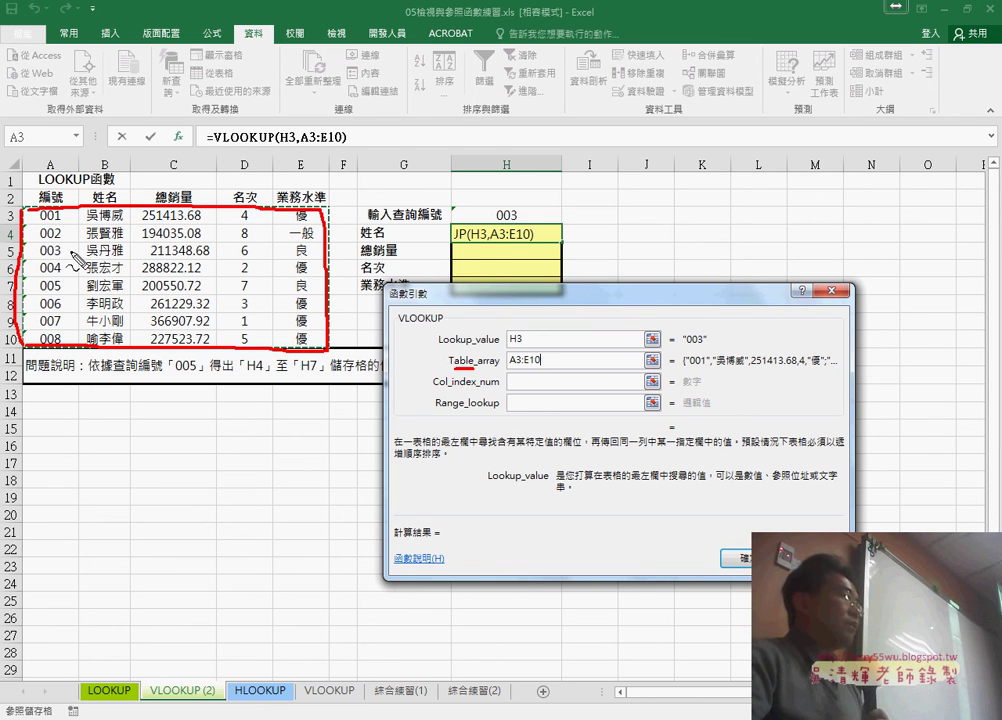
Annotate the table's column boundaries and link lookup ID 003 to the matching ID column entry.
{"action": "left_click_drag", "start_coordinate": [85, 228], "coordinate": [86, 352]}
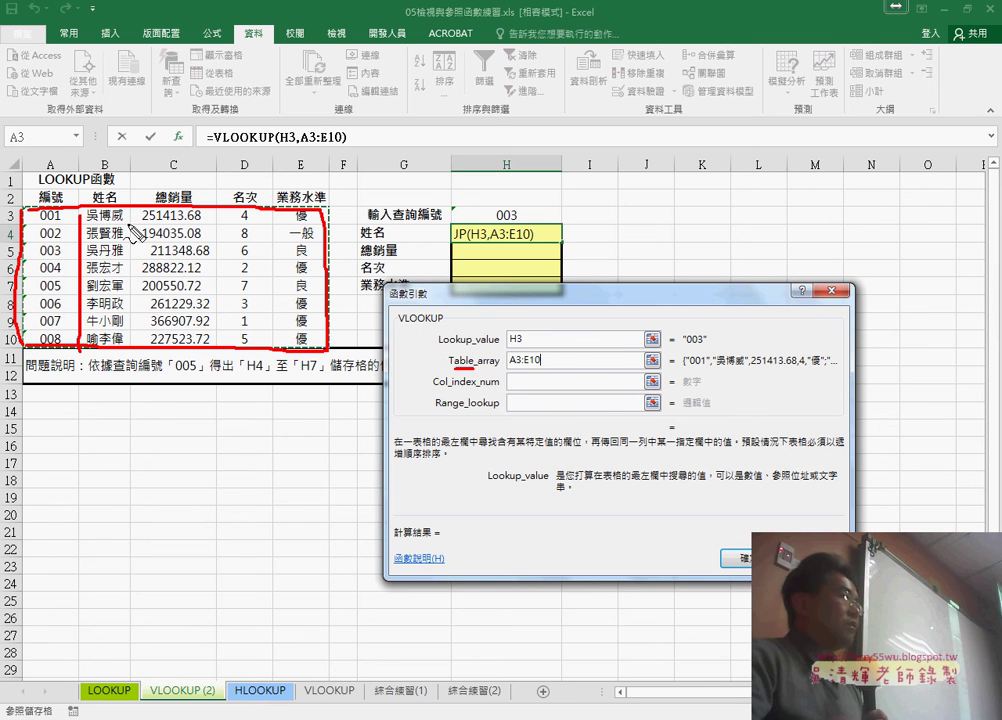
{"action": "left_click_drag", "start_coordinate": [133, 210], "coordinate": [133, 345]}
{"action": "left_click_drag", "start_coordinate": [212, 210], "coordinate": [212, 345]}
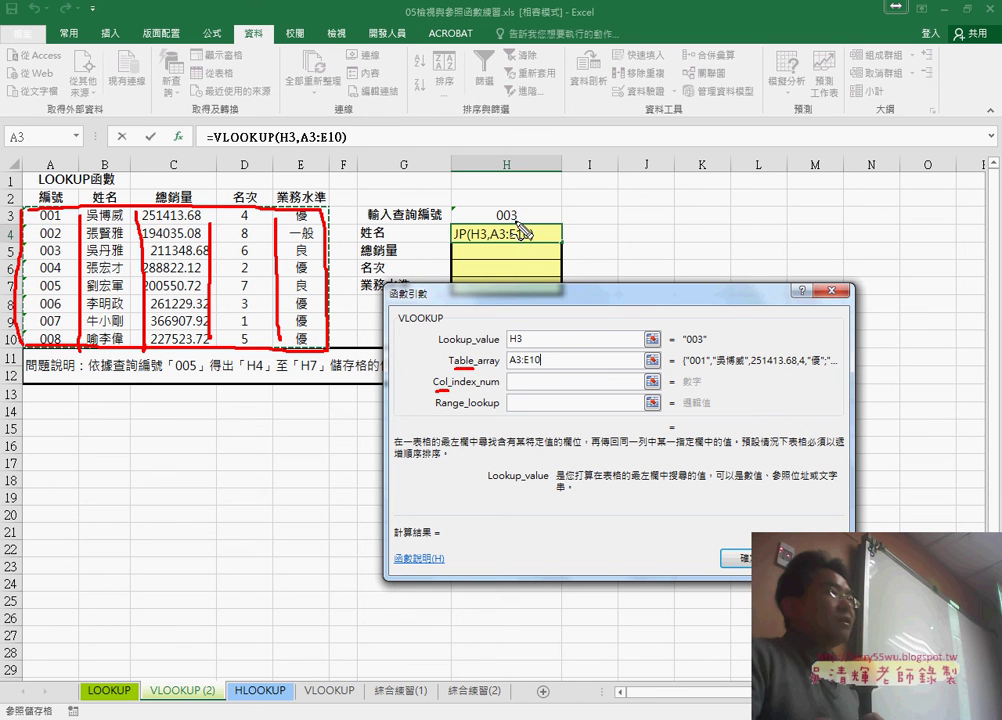
{"action": "left_click_drag", "start_coordinate": [495, 222], "coordinate": [518, 221]}
{"action": "left_click_drag", "start_coordinate": [507, 348], "coordinate": [522, 346]}
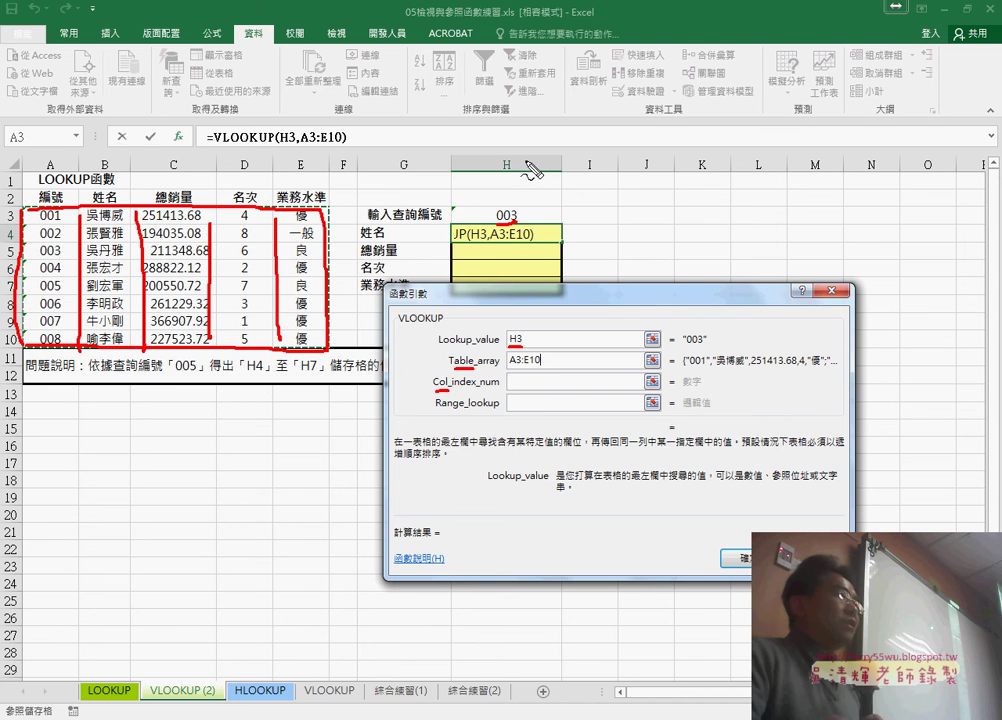
{"action": "mouse_move", "coordinate": [511, 205]}
{"action": "left_mouse_down"}
{"action": "mouse_move", "coordinate": [203, 94]}
{"action": "mouse_move", "coordinate": [65, 140]}
{"action": "left_mouse_up"}
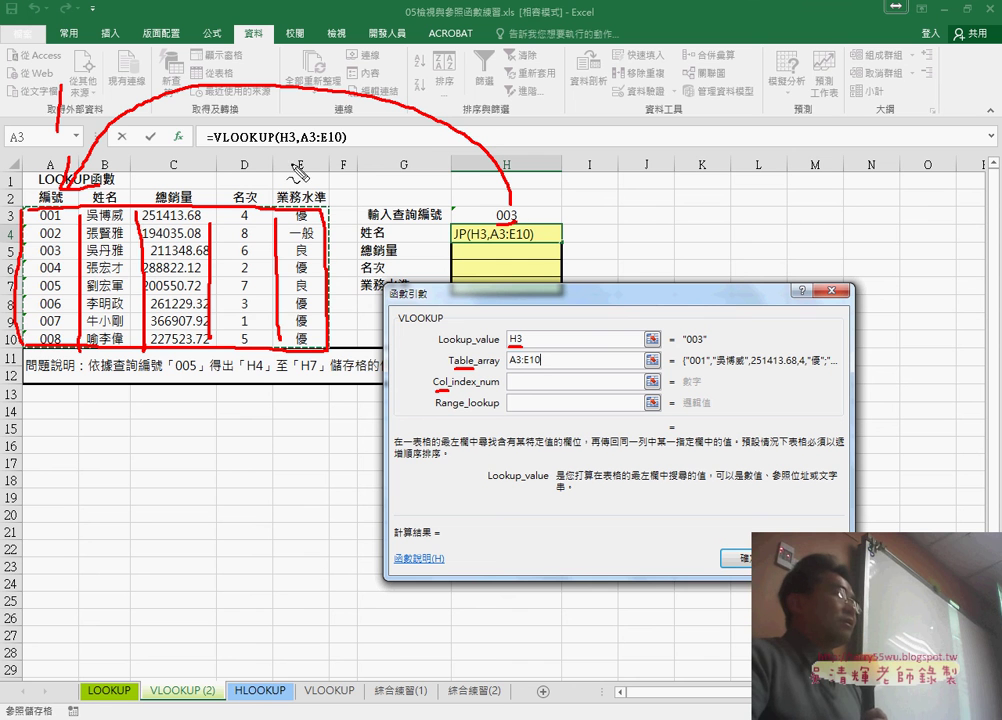
{"action": "left_click_drag", "start_coordinate": [38, 259], "coordinate": [58, 259]}
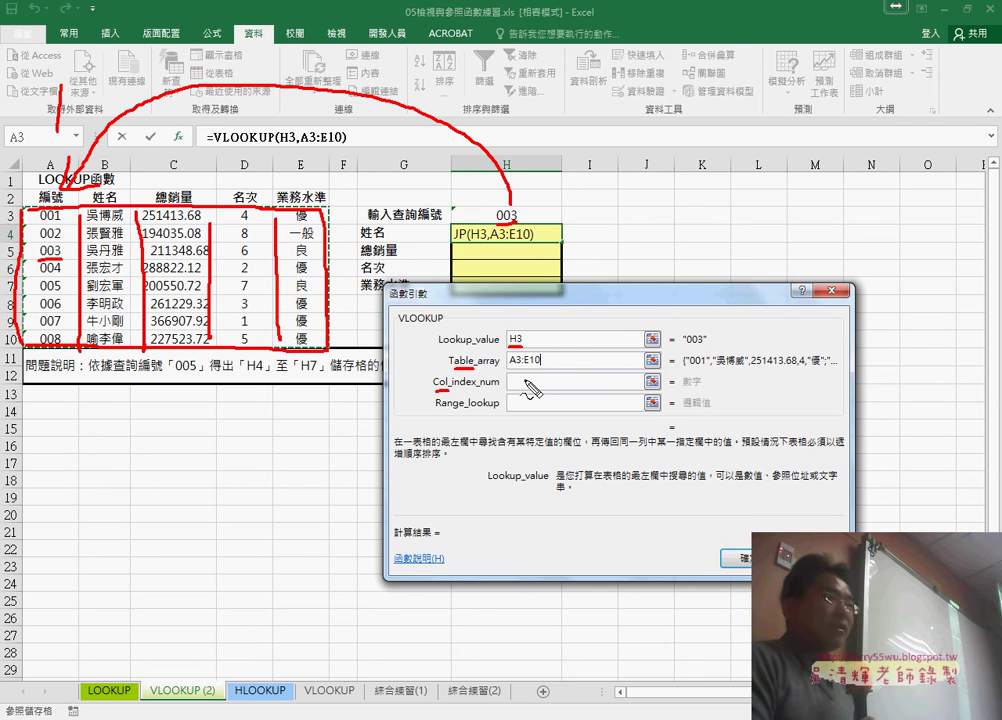
Clear the pen annotations and enter 2 as the Col_index_num.
{"action": "key", "text": "Escape"}
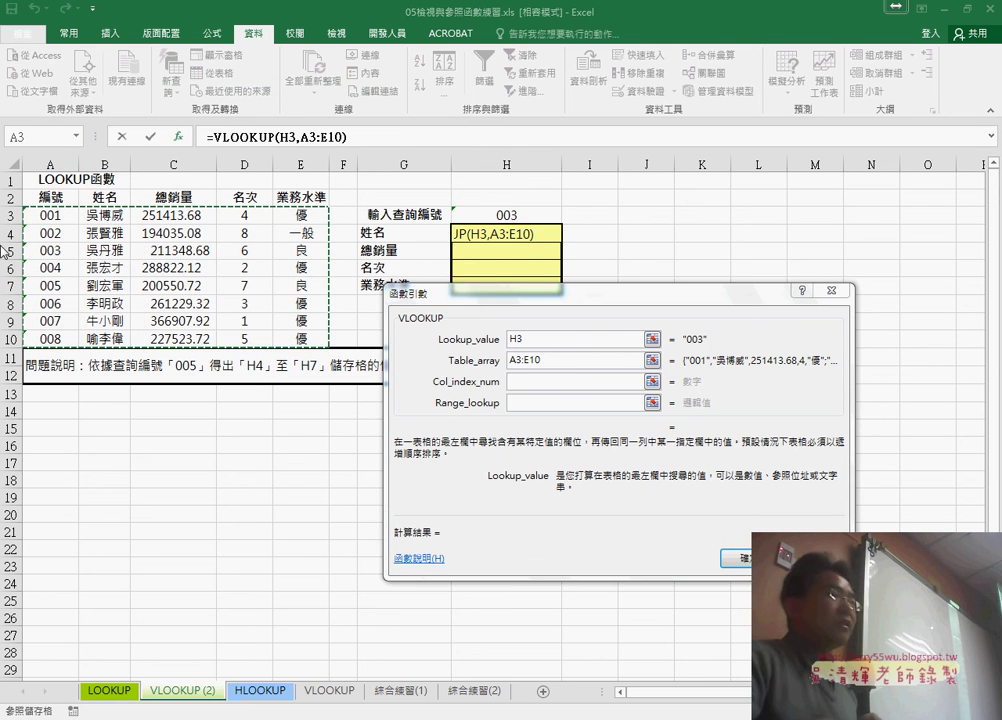
{"action": "left_click", "coordinate": [515, 381]}
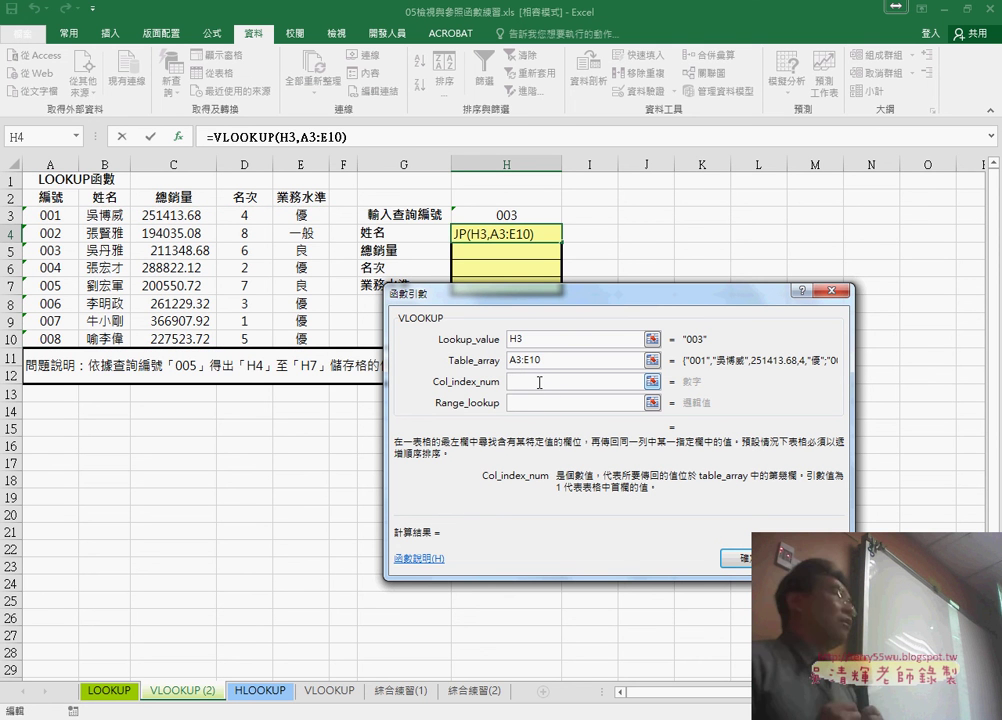
{"action": "type", "text": "2"}
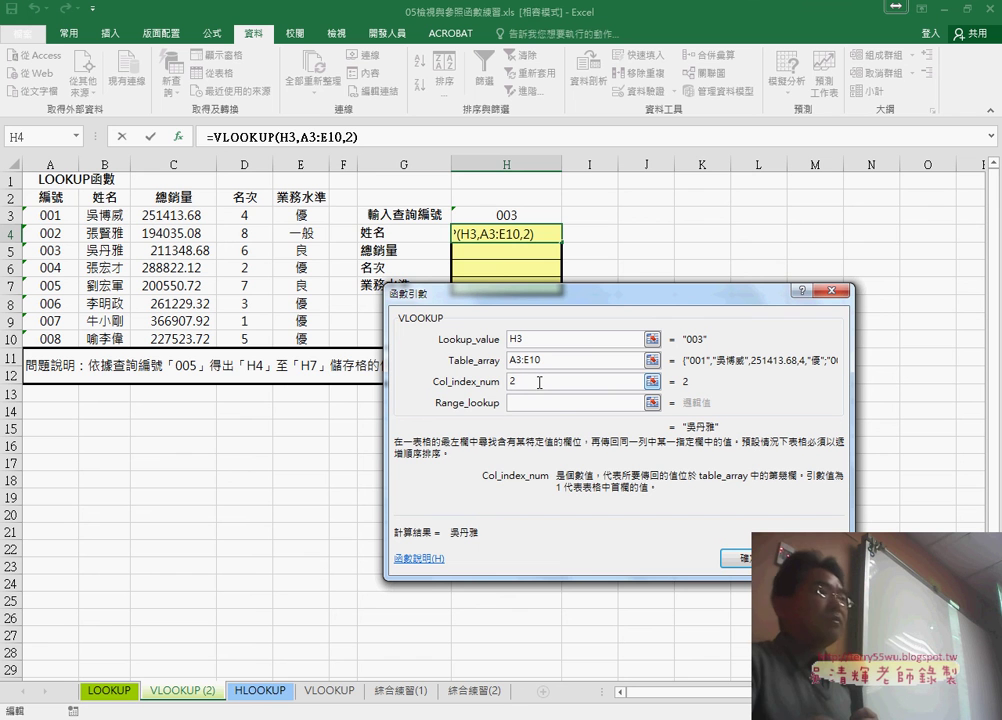
Set Range_lookup to 0 for exact match, finishing H4 as =VLOOKUP(H3,A3:E10,2,0).
{"action": "left_click", "coordinate": [546, 403]}
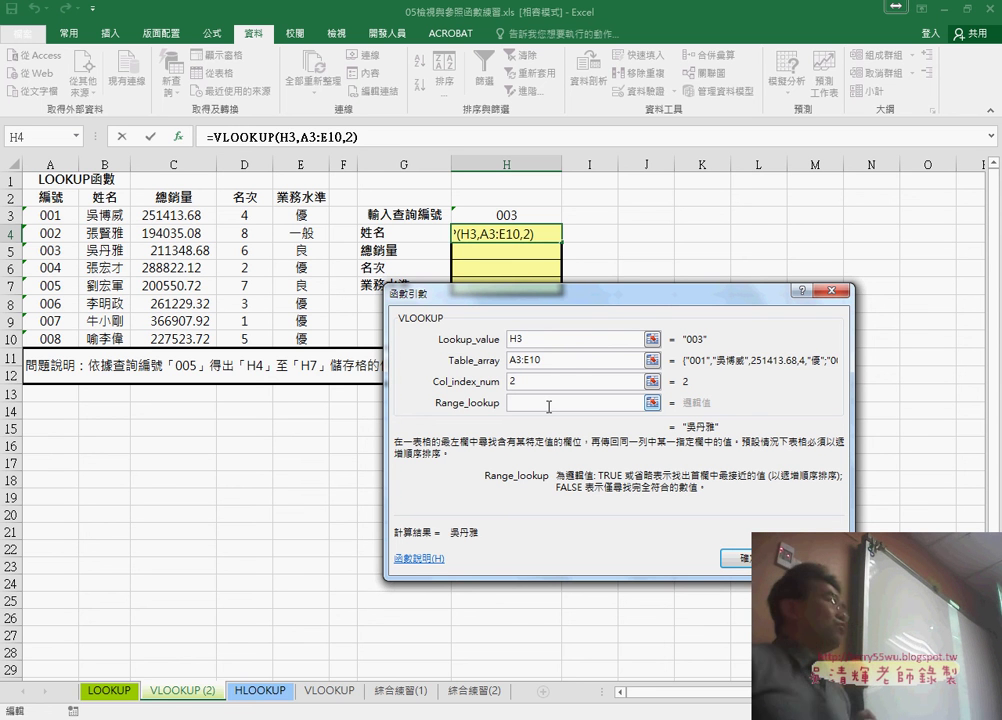
{"action": "type", "text": "0"}
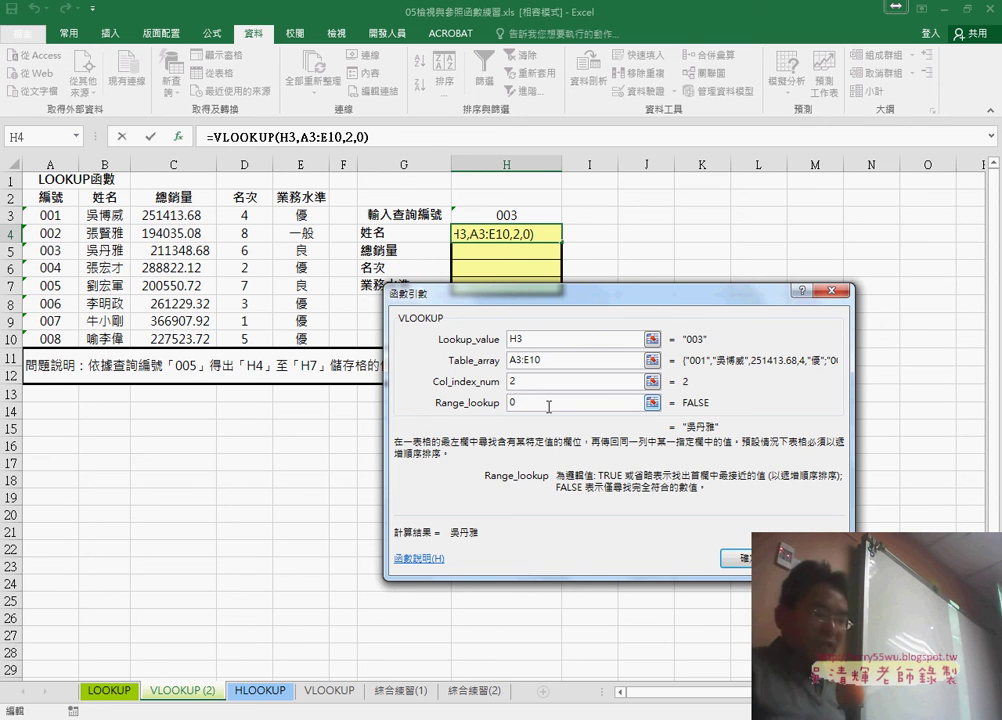
{"action": "key", "text": "BackSpace"}
{"action": "type", "text": "1"}
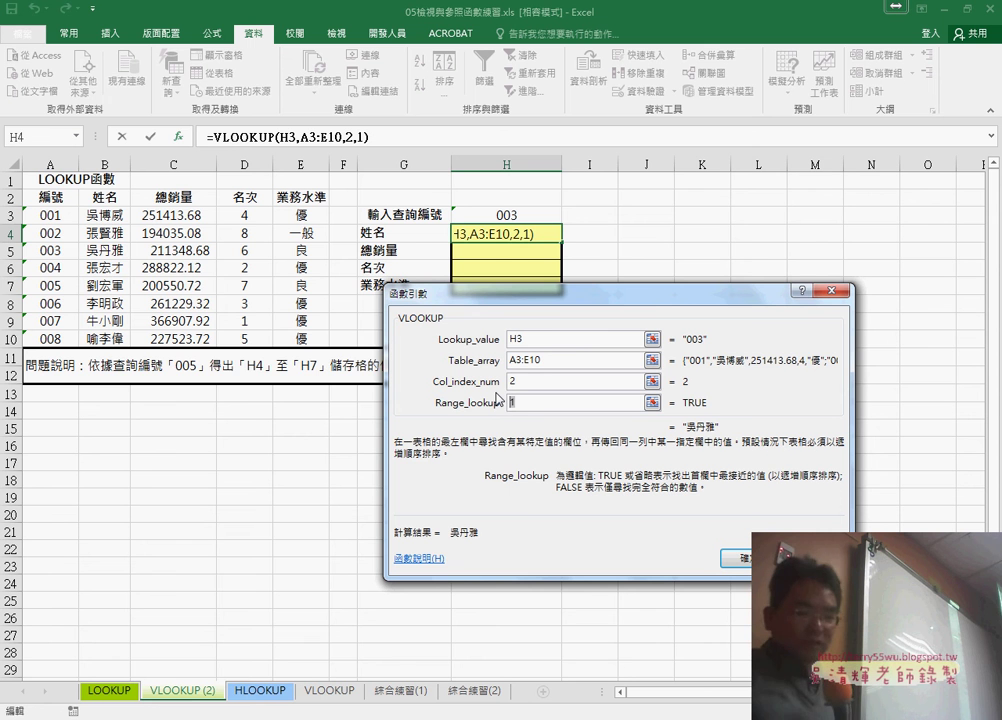
{"action": "key", "text": "BackSpace"}
{"action": "type", "text": "0"}
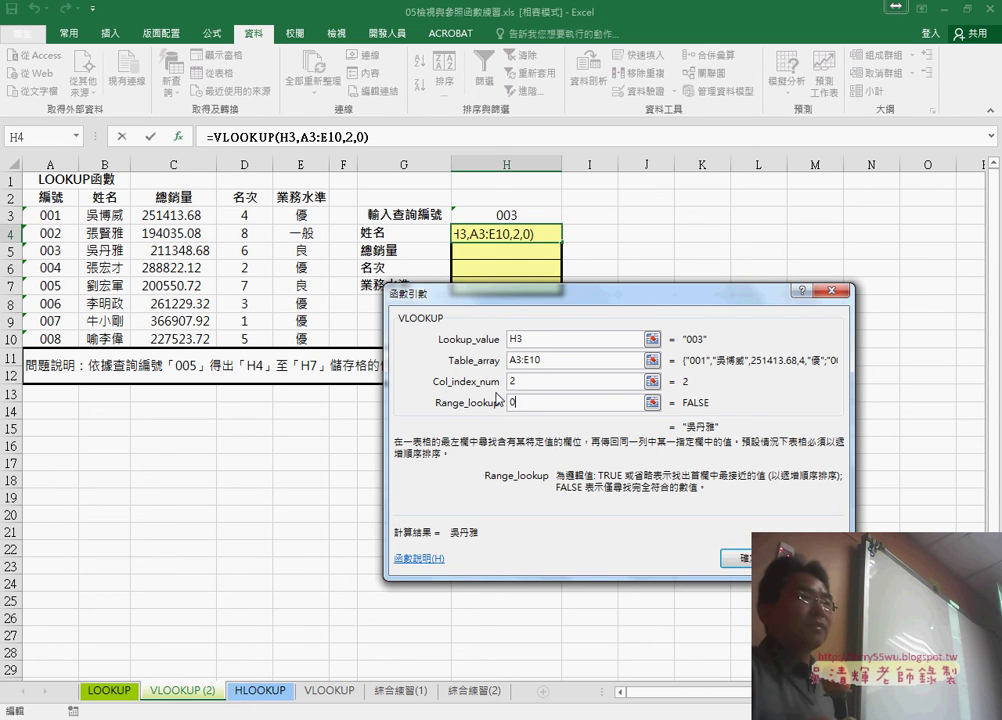
{"action": "left_click", "coordinate": [745, 560]}
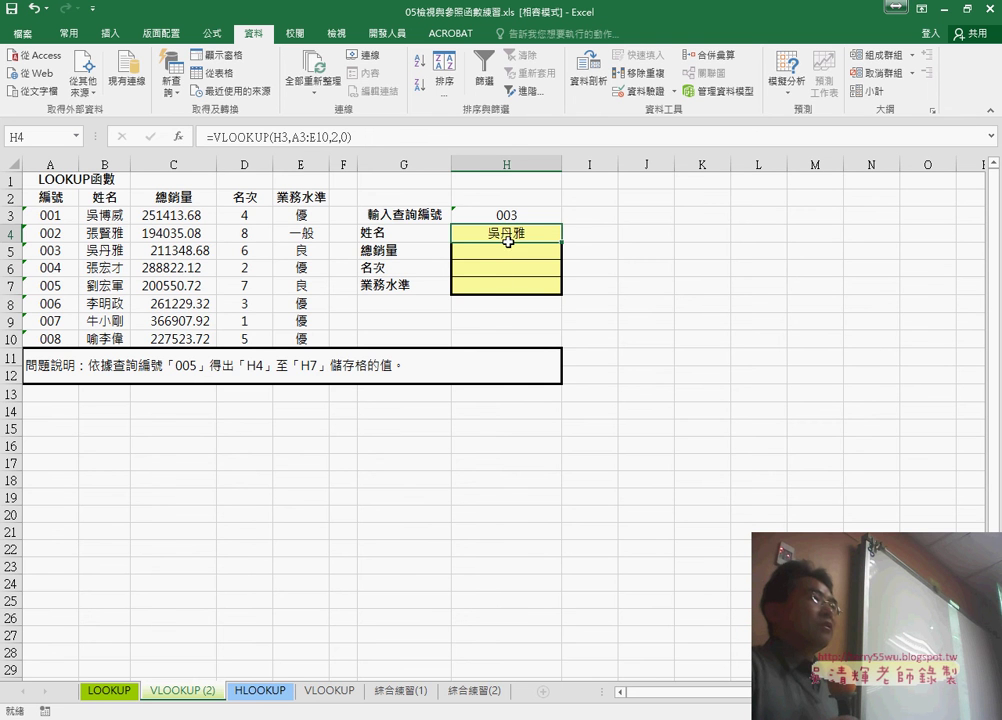
Copy H4's formula into H5 with column index 3, returning sales 211348.68 for ID 003.
{"action": "left_click", "coordinate": [366, 145]}
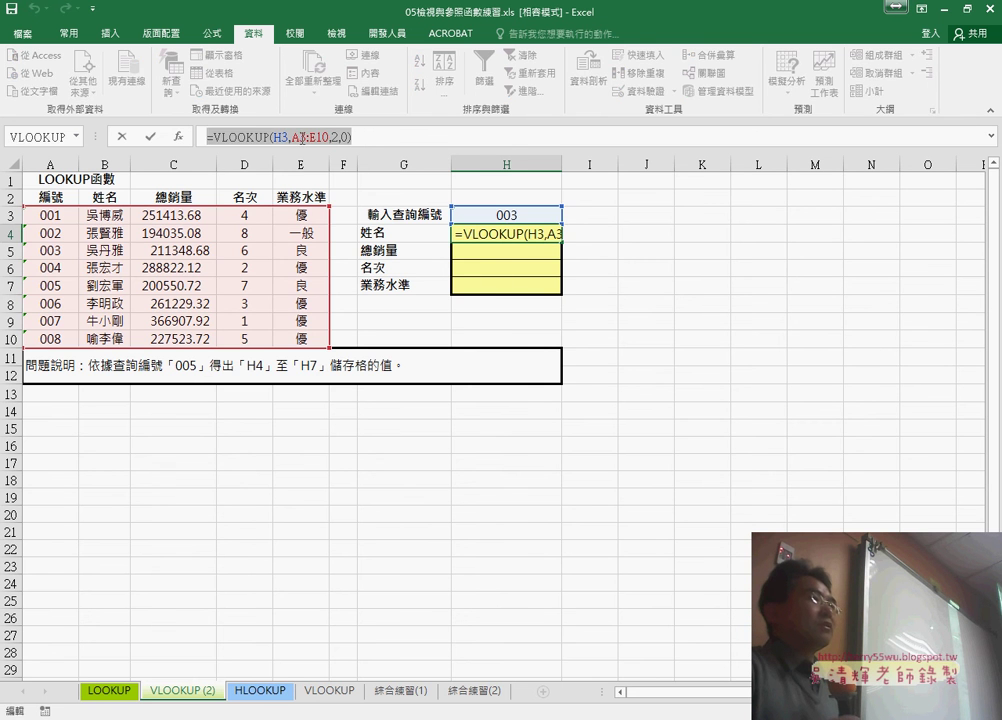
{"action": "right_click", "coordinate": [302, 137]}
{"action": "key", "text": "Escape"}
{"action": "left_click", "coordinate": [123, 137]}
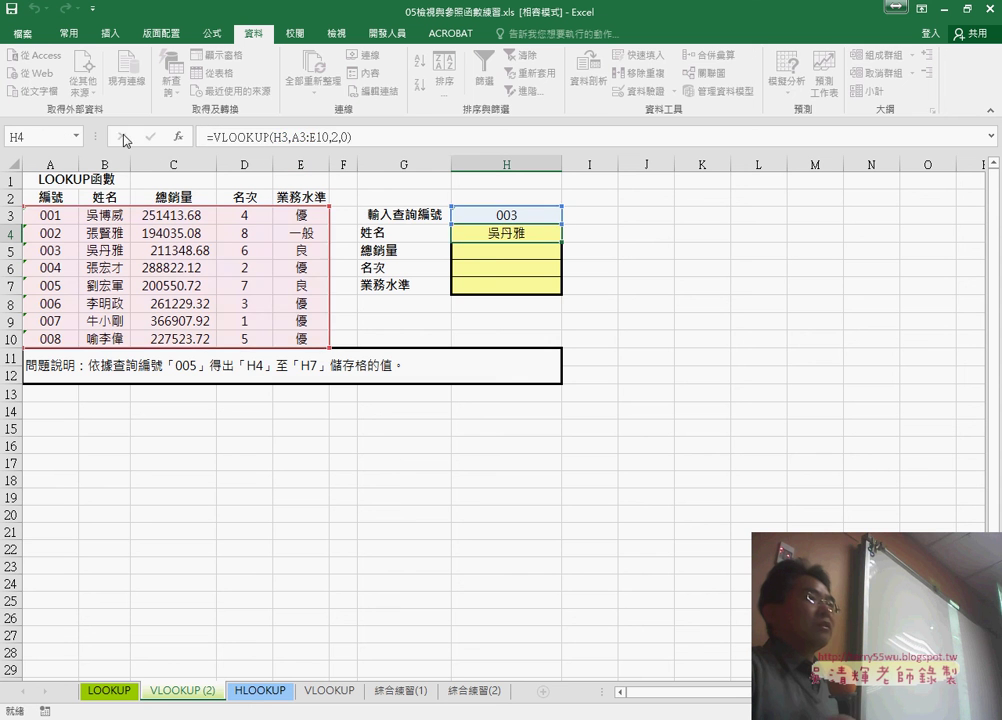
{"action": "left_click", "coordinate": [488, 258]}
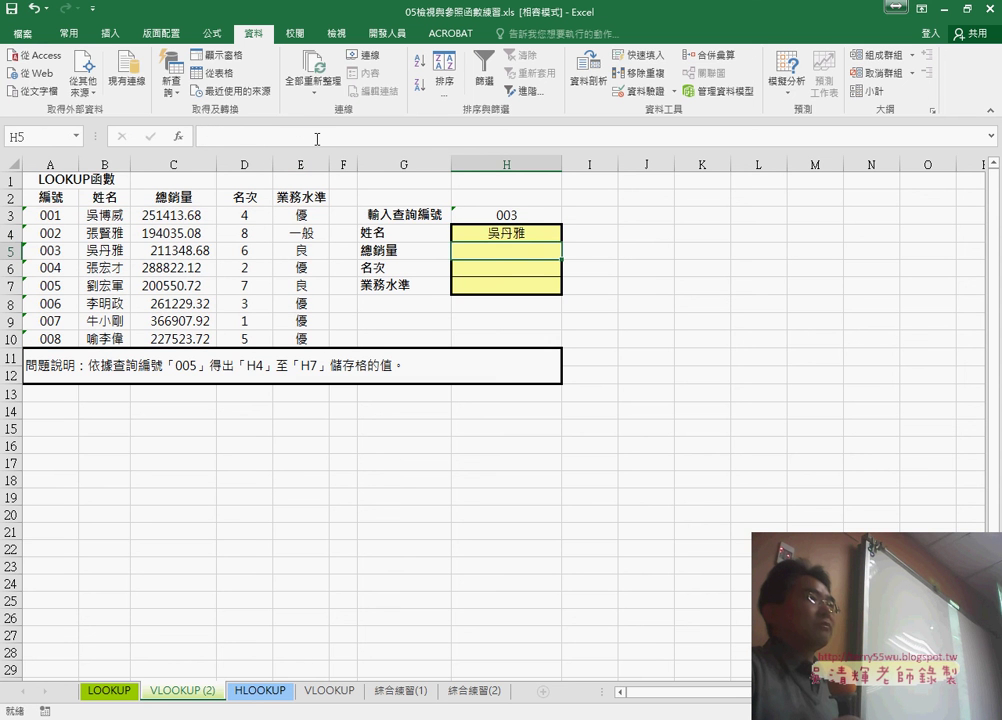
{"action": "right_click", "coordinate": [315, 143]}
{"action": "left_click", "coordinate": [348, 207]}
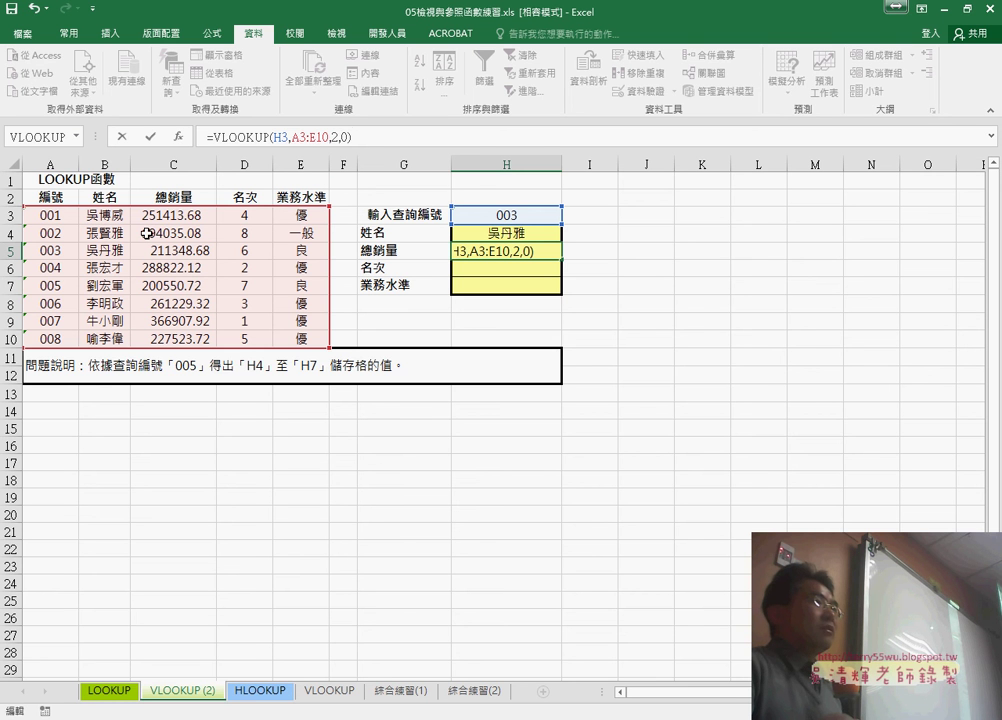
{"action": "left_click", "coordinate": [333, 136]}
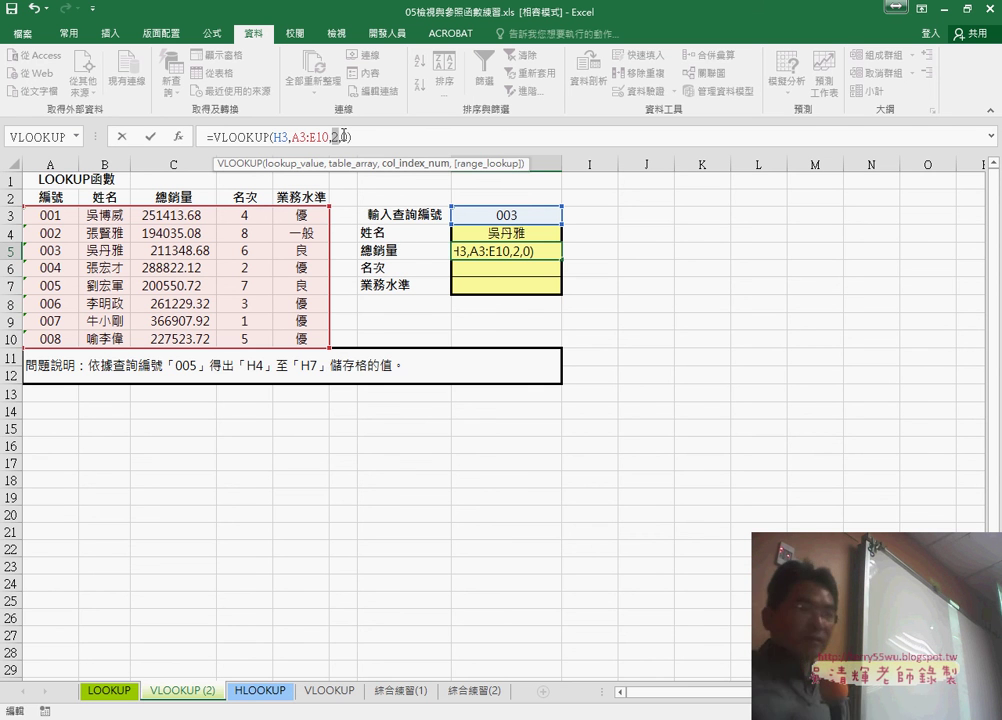
{"action": "type", "text": "3"}
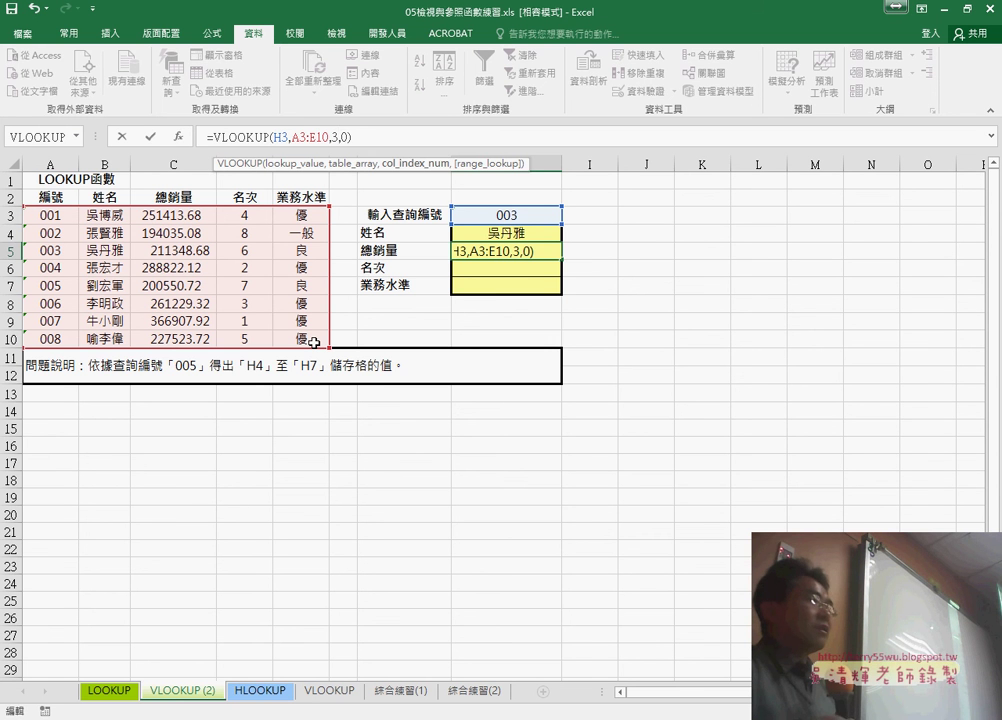
{"action": "left_click", "coordinate": [152, 138]}
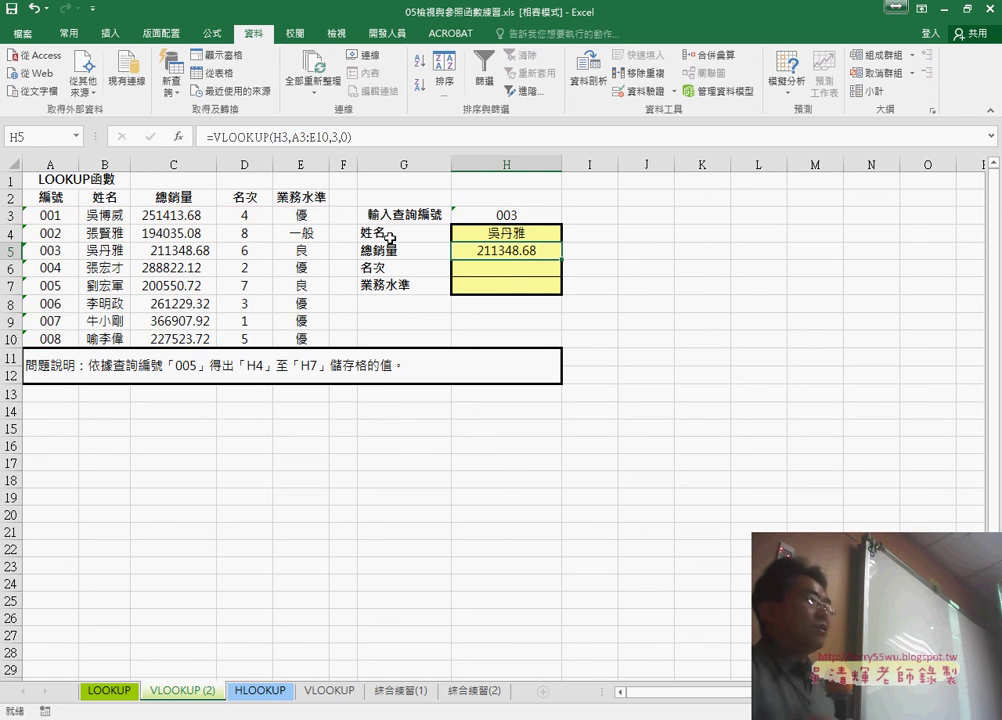
Replace H4's fixed column index 2 with ROW()-2, giving =VLOOKUP(H3,A3:E10,ROW()-2,0).
{"action": "left_click", "coordinate": [520, 238]}
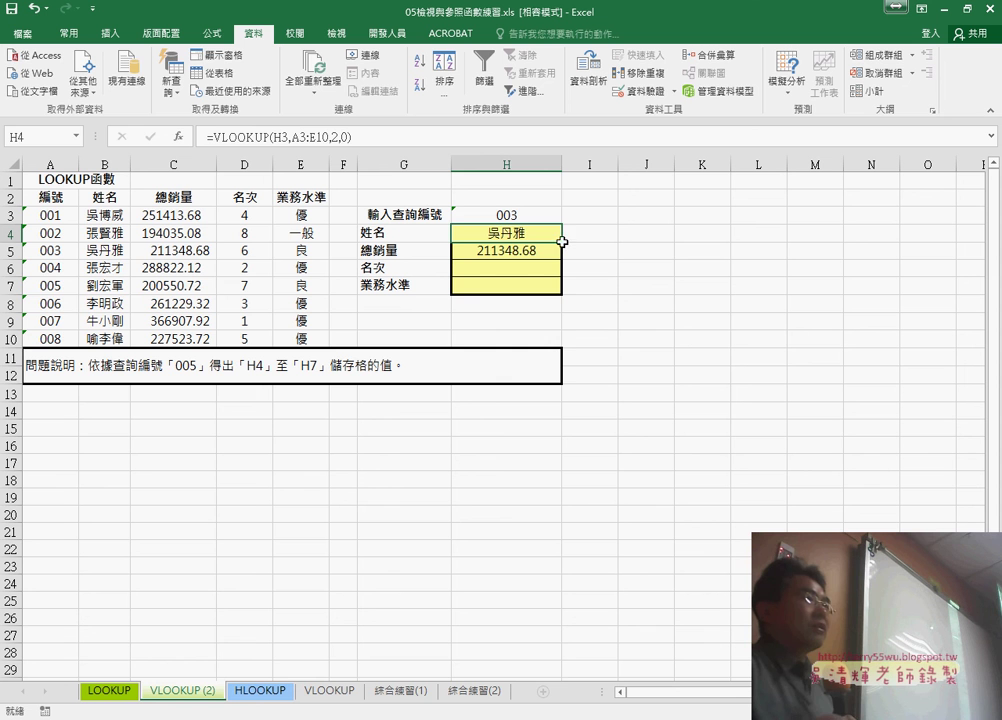
{"action": "left_click", "coordinate": [338, 137]}
{"action": "type", "text": "r"}
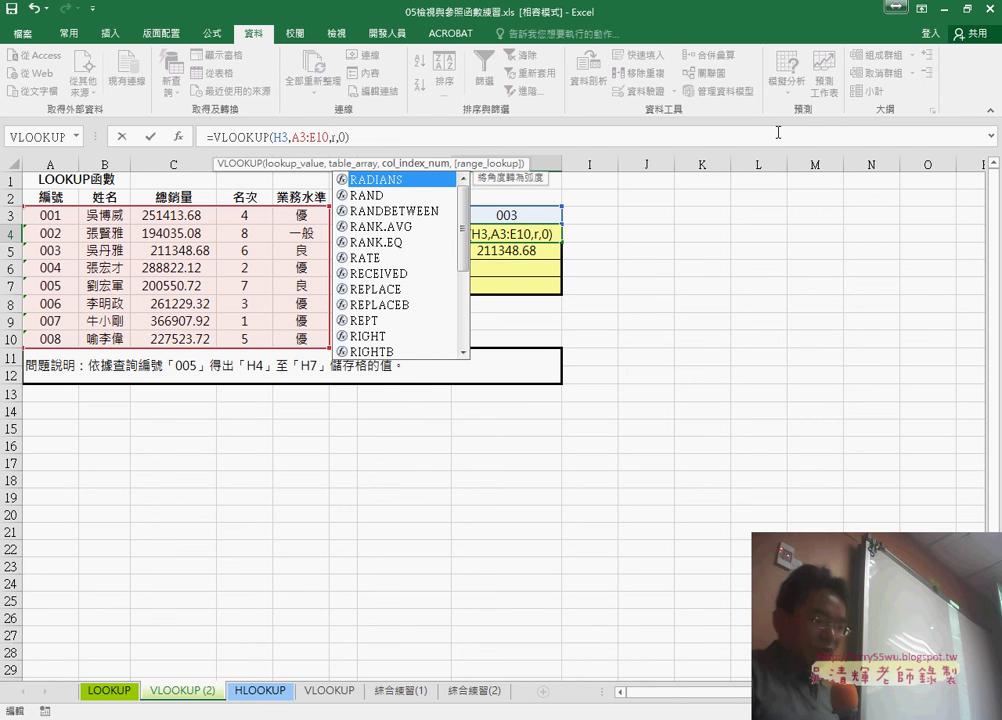
{"action": "type", "text": "ow"}
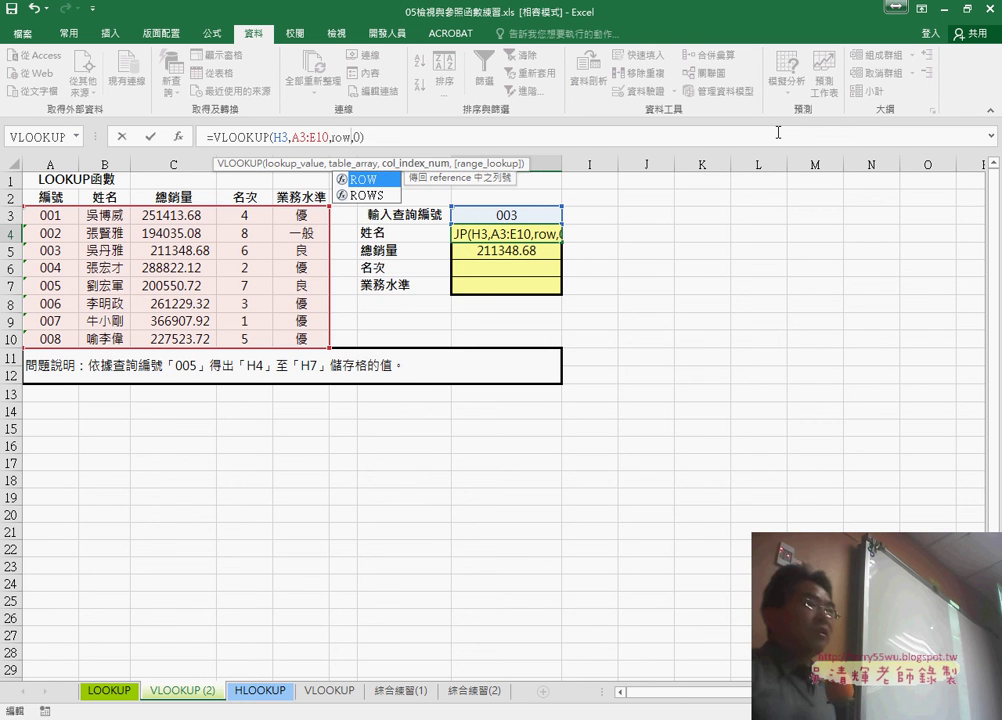
{"action": "type", "text": "()"}
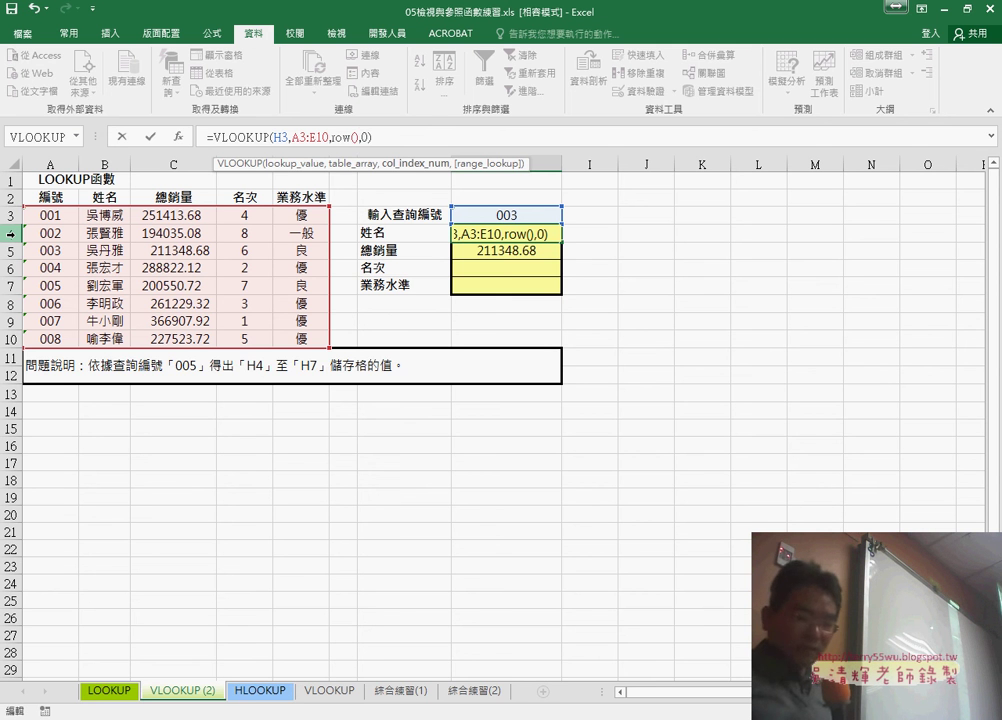
{"action": "type", "text": "-2"}
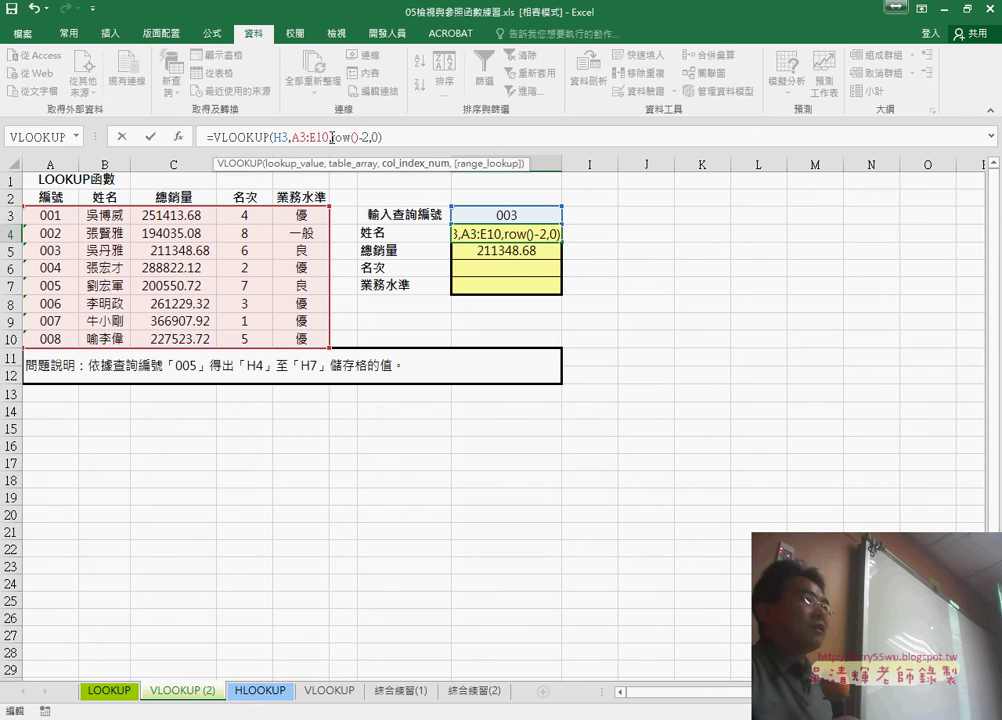
{"action": "left_click_drag", "start_coordinate": [333, 137], "coordinate": [361, 137]}
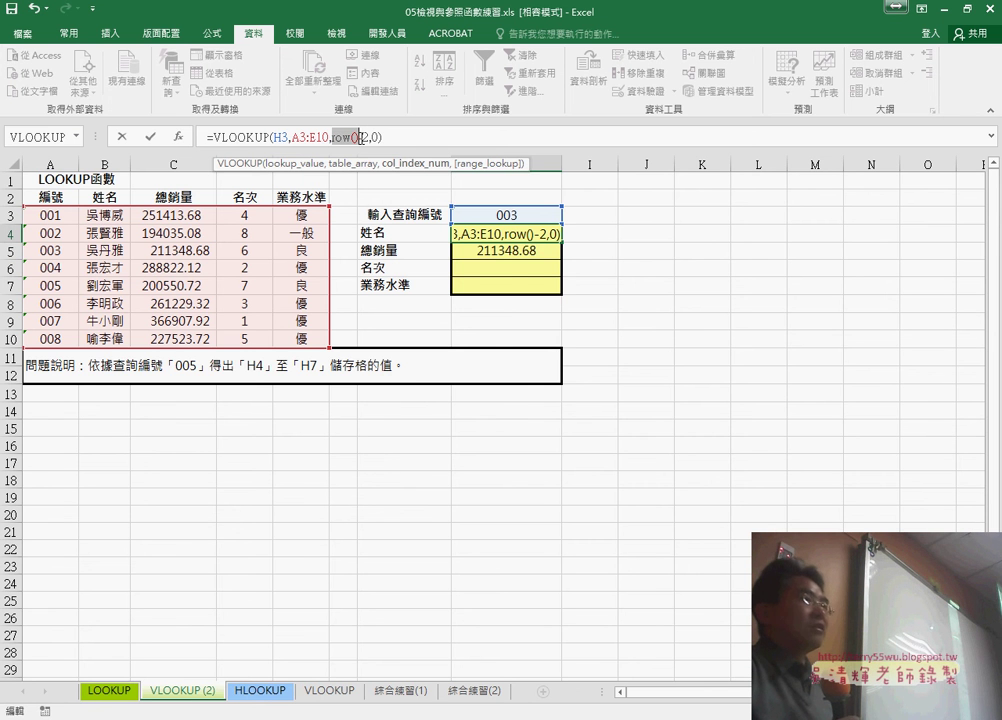
{"action": "left_click", "coordinate": [152, 137]}
{"action": "mouse_move", "coordinate": [565, 242]}
{"action": "left_mouse_down"}
{"action": "mouse_move", "coordinate": [552, 288]}
{"action": "mouse_move", "coordinate": [555, 238]}
{"action": "left_mouse_up"}
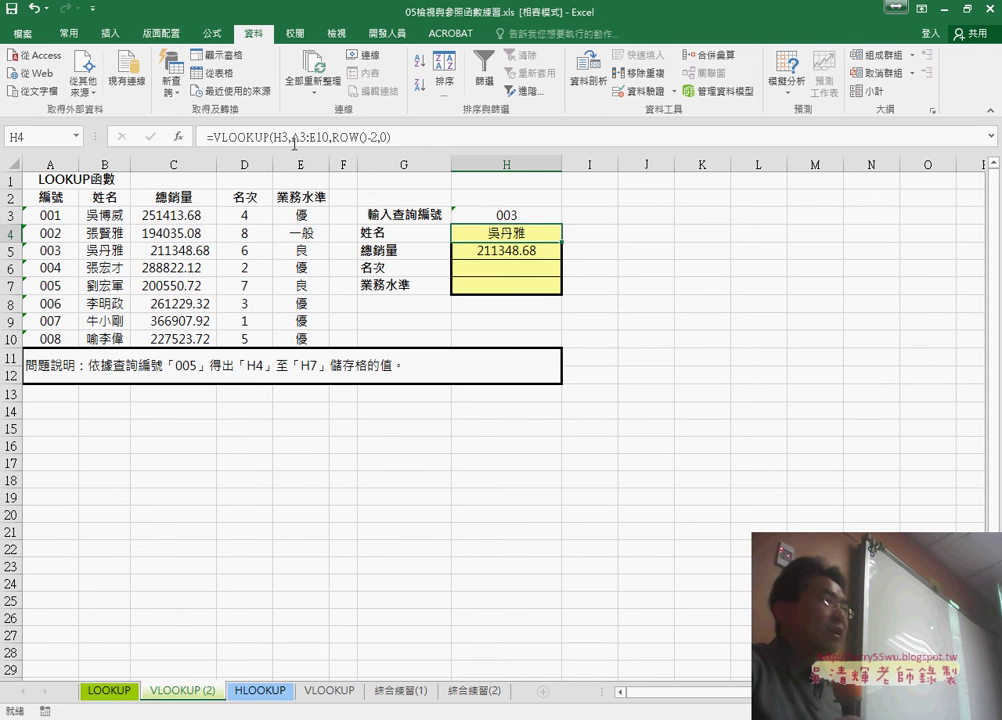
Lock the table range rows in H4's formula as A$3:E$10.
{"action": "left_click", "coordinate": [294, 137]}
{"action": "left_click_drag", "start_coordinate": [292, 137], "coordinate": [330, 137]}
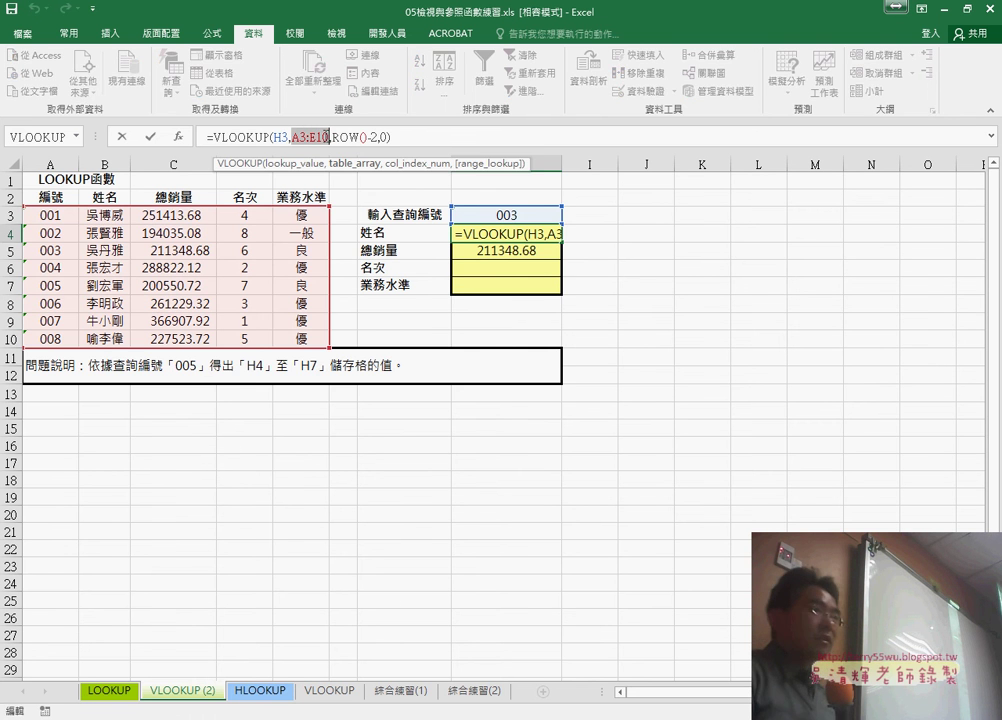
{"action": "key", "text": "F4"}
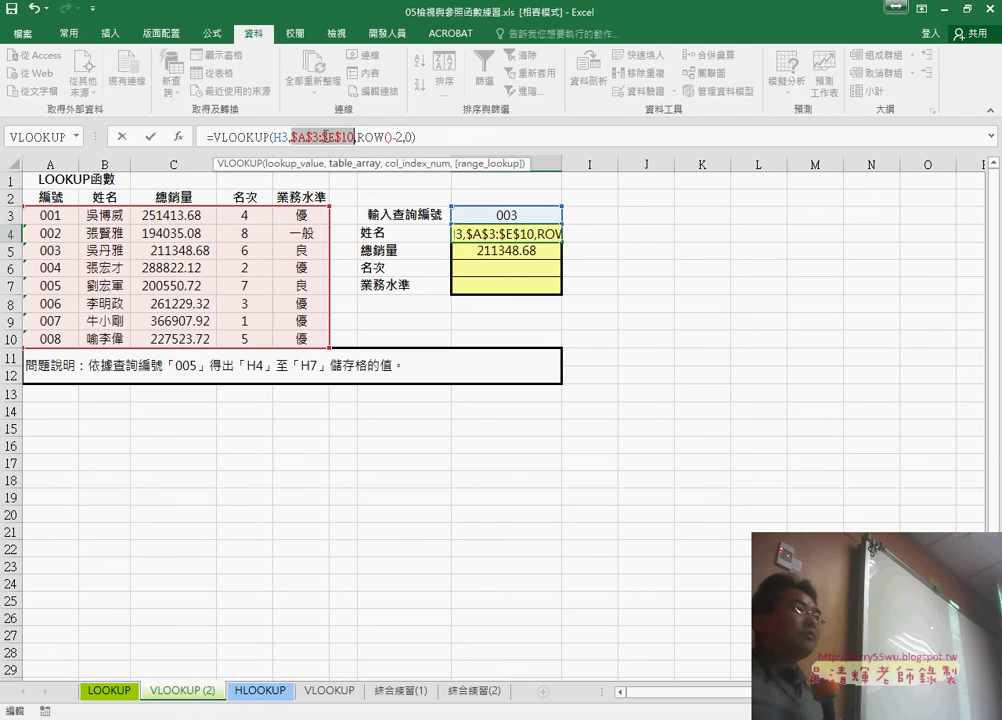
{"action": "key", "text": "F4"}
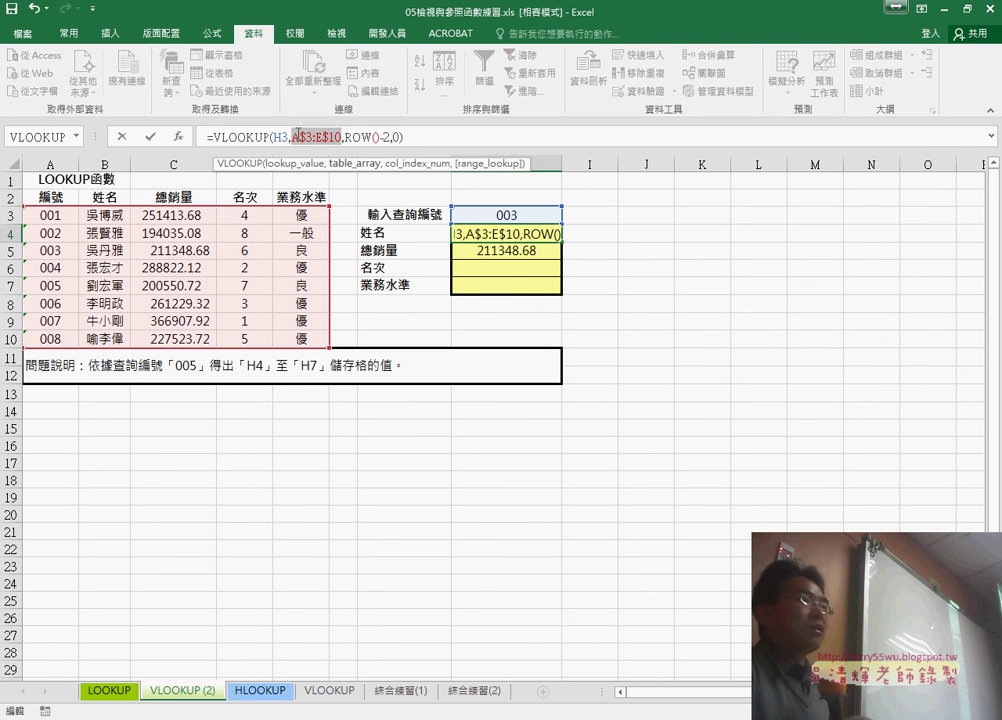
{"action": "left_click", "coordinate": [150, 136]}
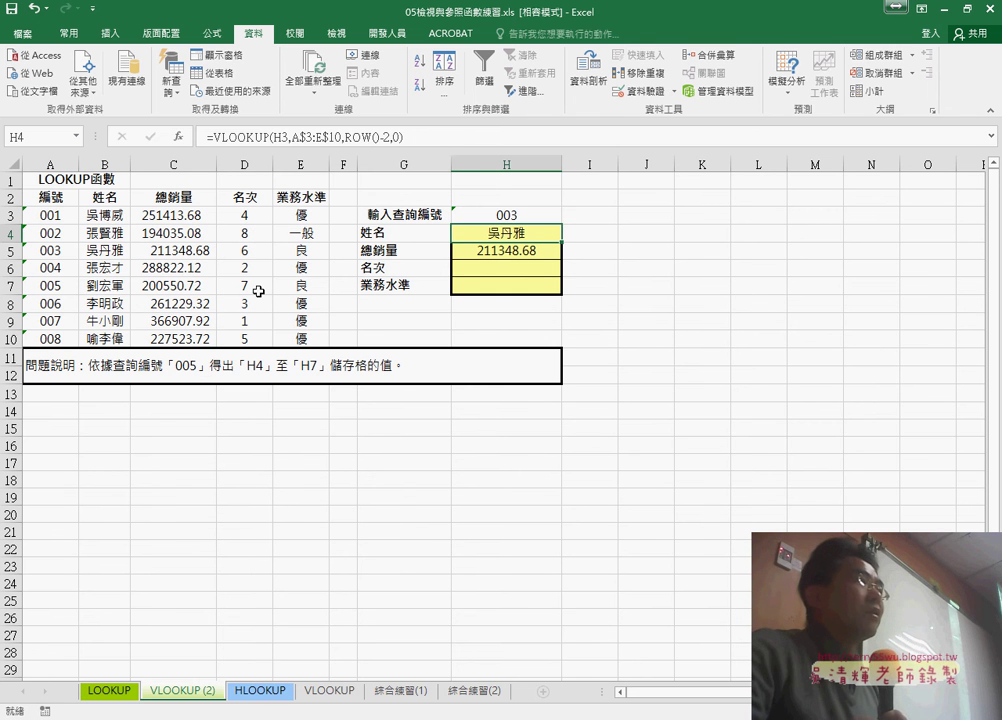
Highlight the A$3:E$10 range, then fill H4's formula down to H7, producing #N/A in H5:H7.
{"action": "left_click_drag", "start_coordinate": [293, 136], "coordinate": [341, 137]}
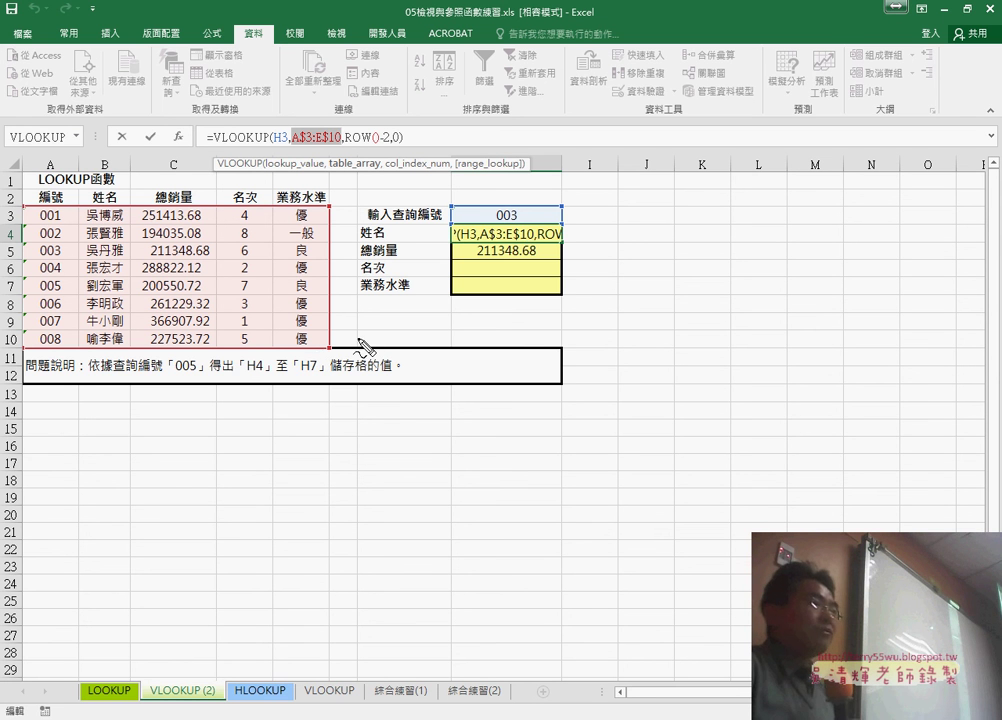
{"action": "left_click_drag", "start_coordinate": [348, 150], "coordinate": [348, 477]}
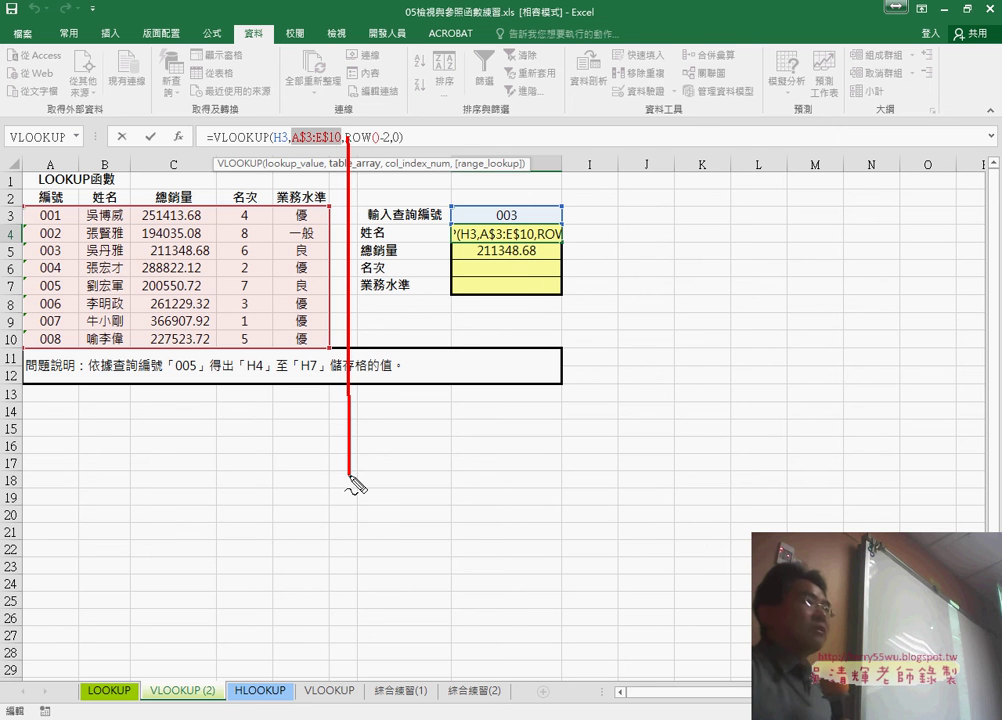
{"action": "key", "text": "Escape"}
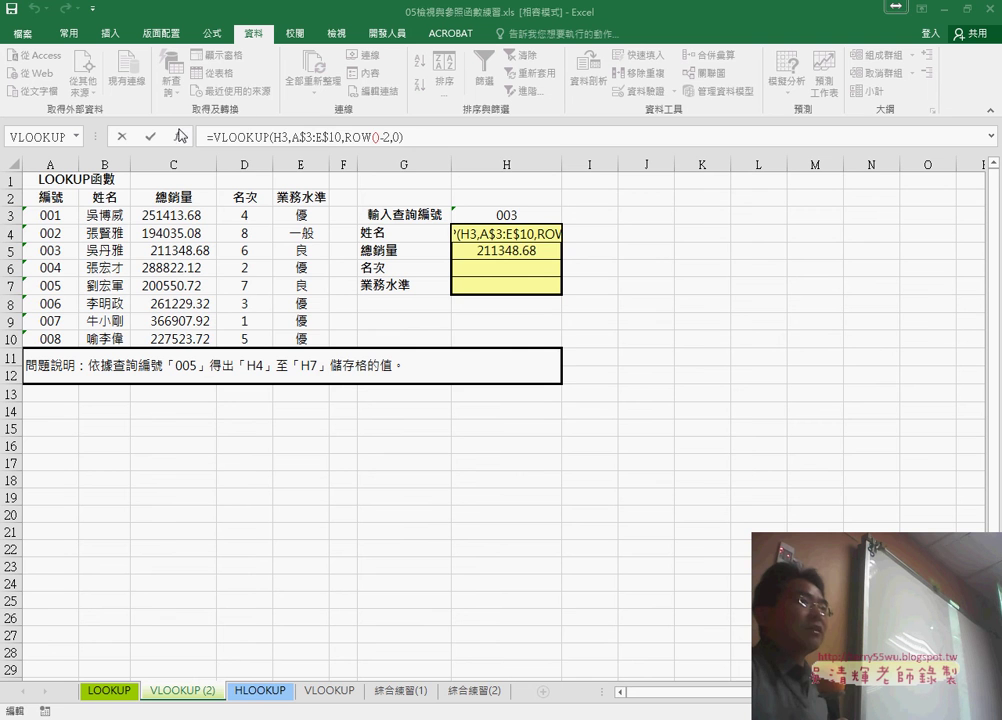
{"action": "left_click", "coordinate": [229, 137]}
{"action": "double_click", "coordinate": [548, 236]}
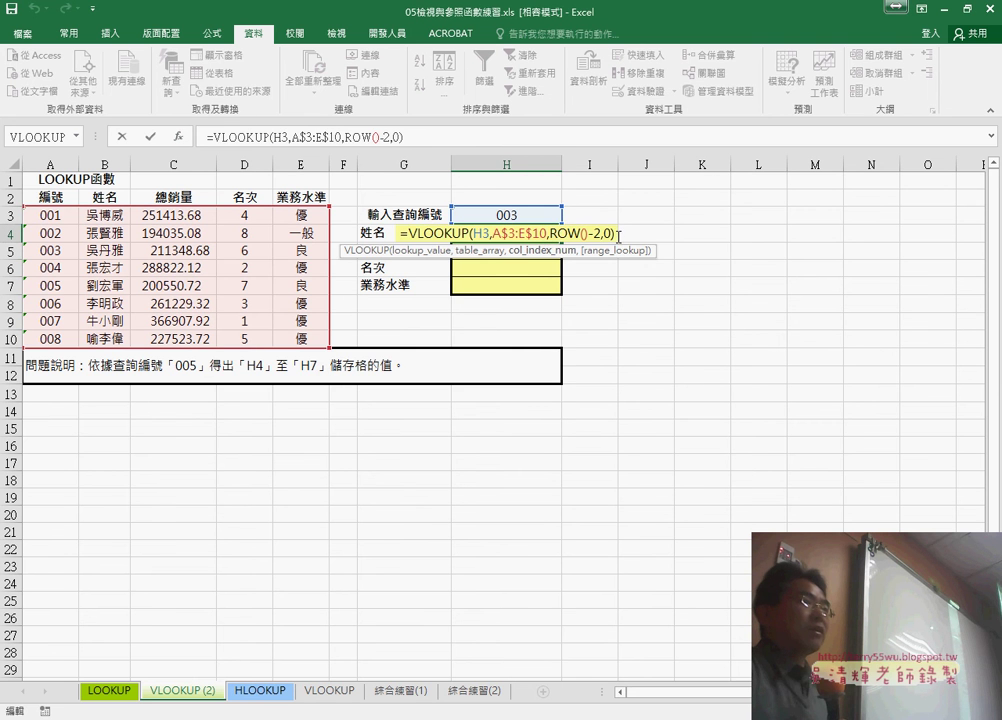
{"action": "left_click", "coordinate": [151, 137]}
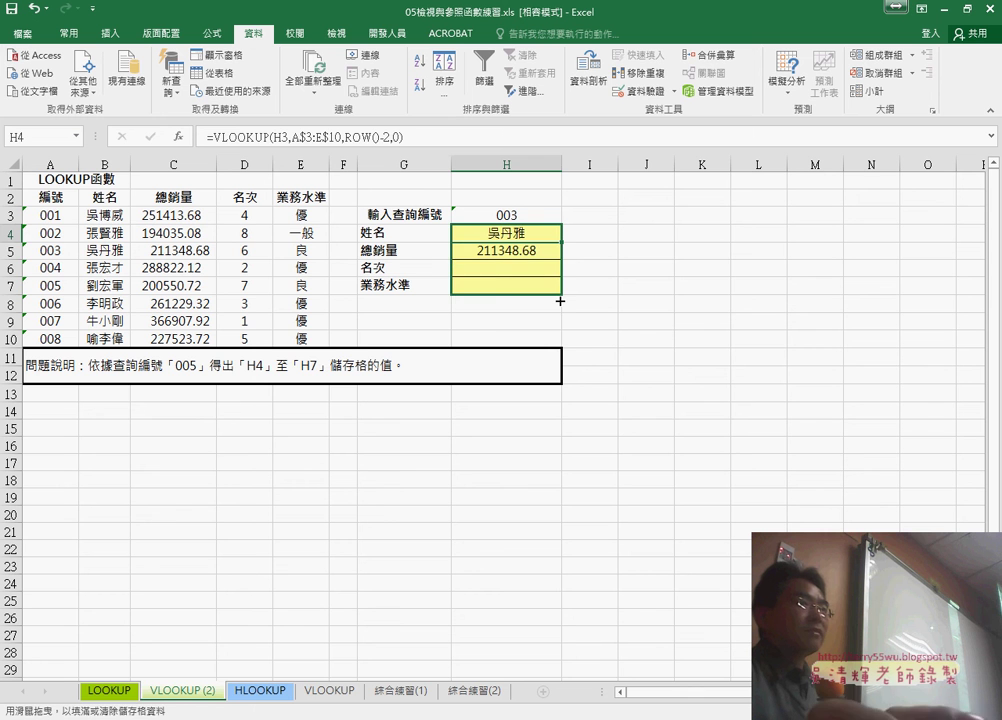
{"action": "left_click_drag", "start_coordinate": [561, 279], "coordinate": [561, 299]}
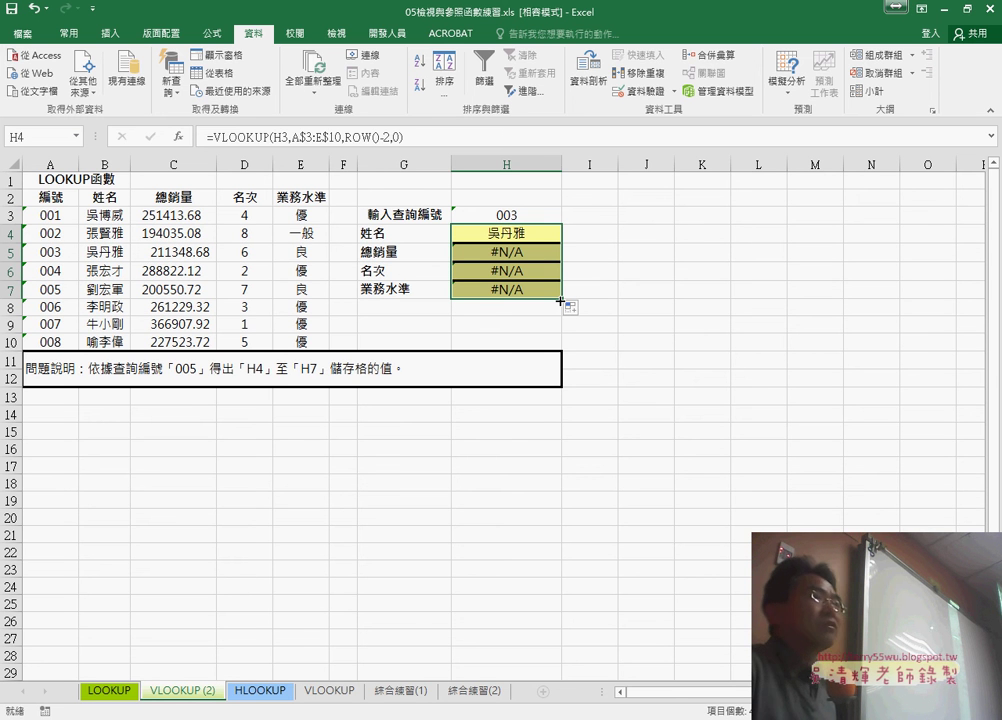
Lock the lookup ID as H$3 in H4 and fill down so H5:H7 show 211348.68, 6 and 良.
{"action": "left_click", "coordinate": [508, 215]}
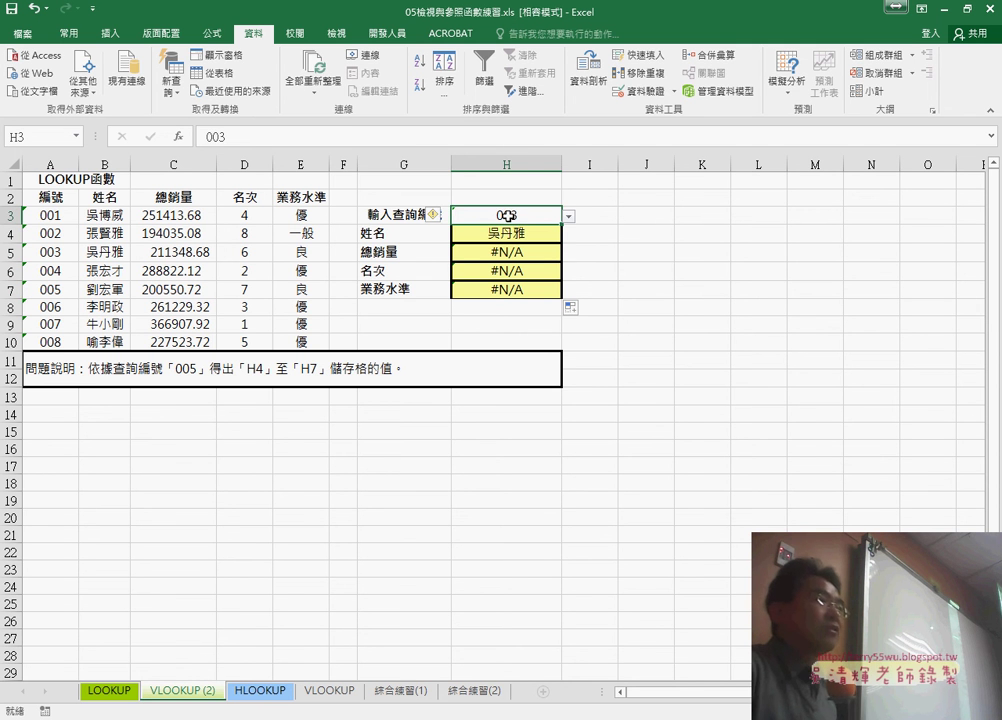
{"action": "left_click", "coordinate": [486, 232]}
{"action": "left_click", "coordinate": [283, 136]}
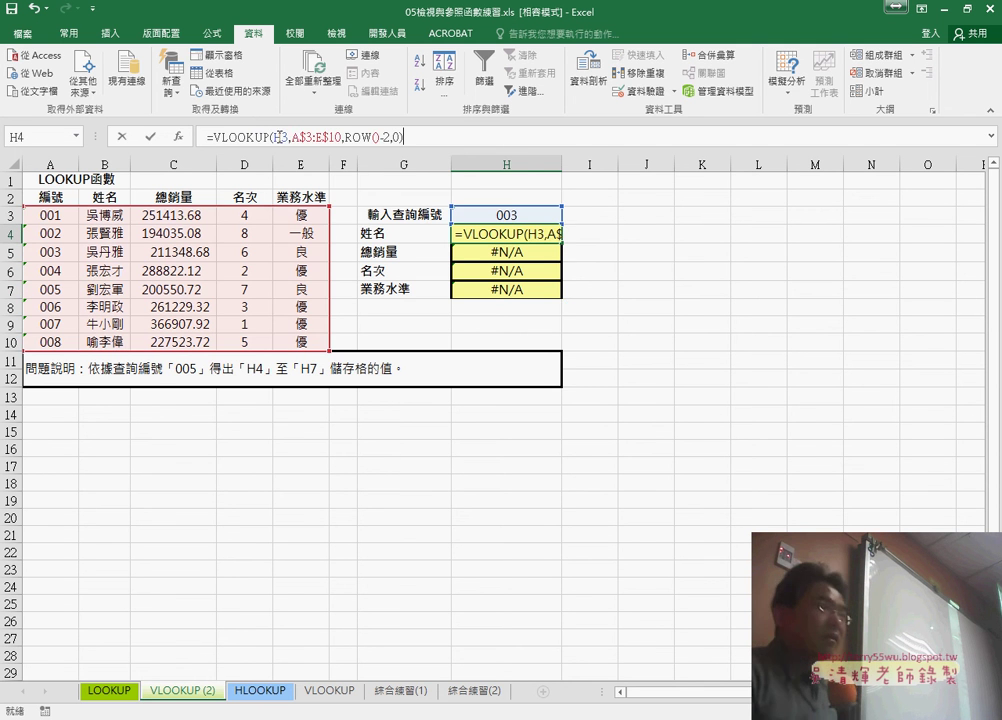
{"action": "double_click", "coordinate": [283, 136]}
{"action": "key", "text": "F4"}
{"action": "key", "text": "F4"}
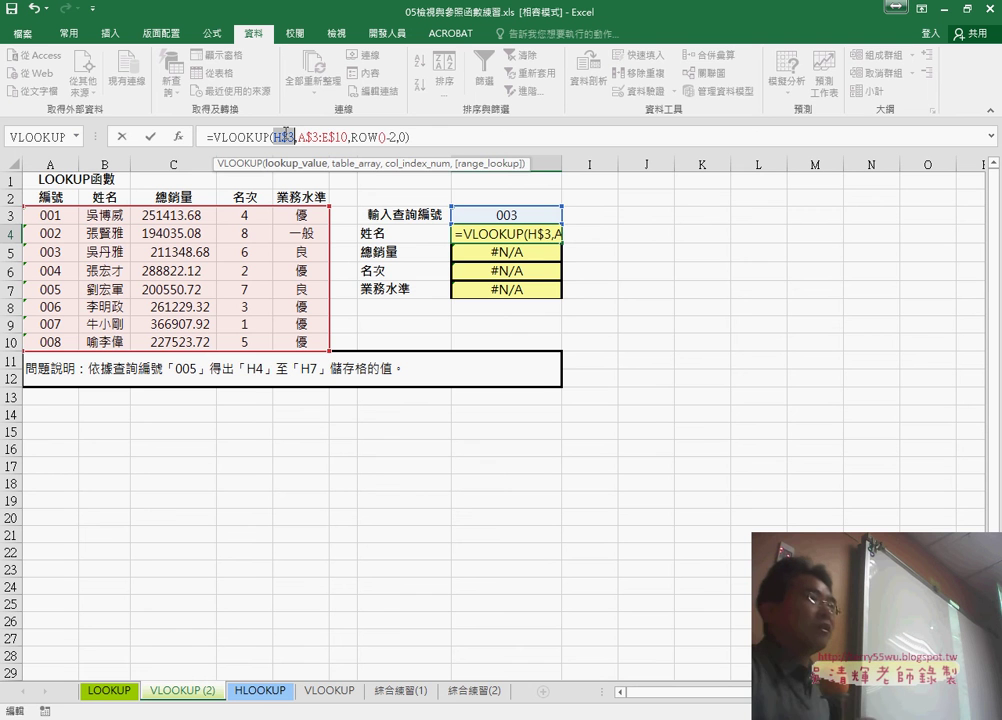
{"action": "left_click", "coordinate": [150, 136]}
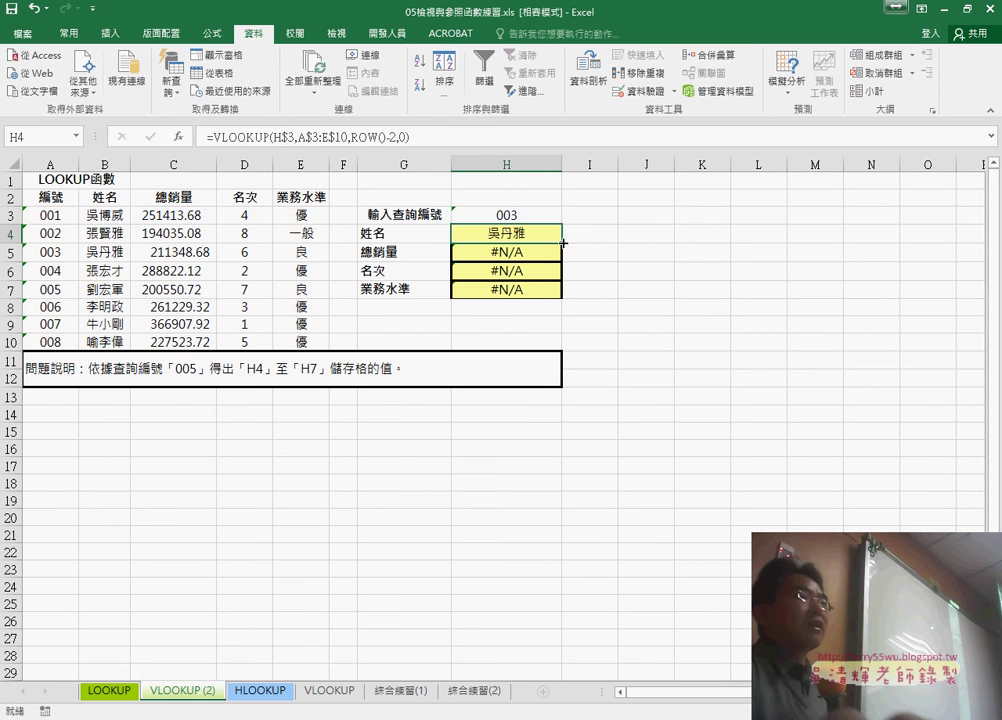
{"action": "left_click_drag", "start_coordinate": [562, 242], "coordinate": [557, 294]}
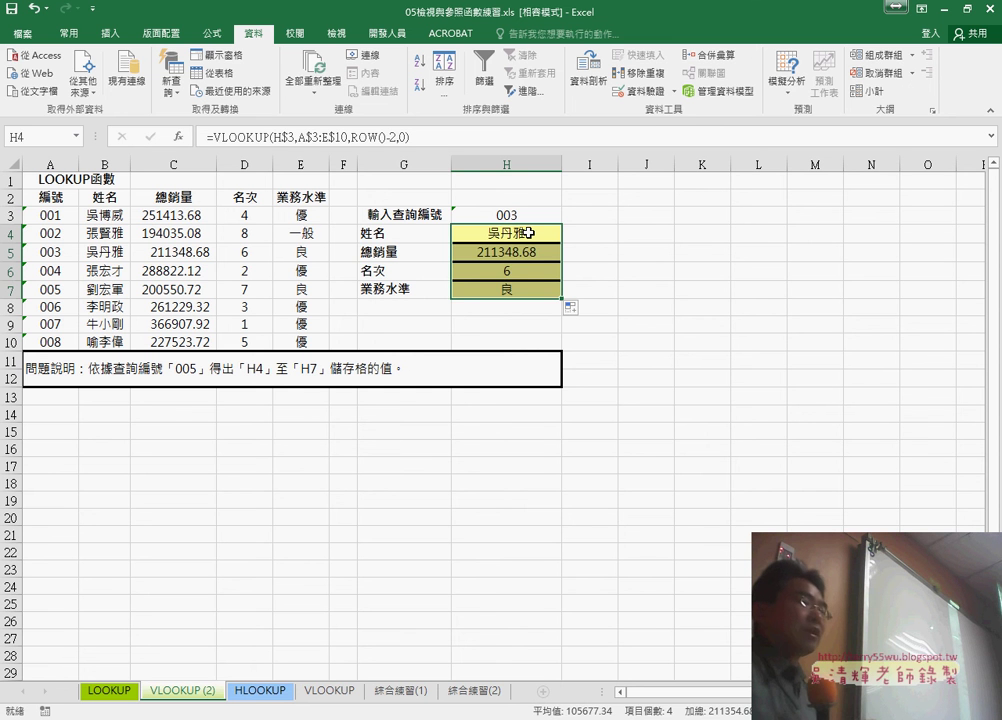
{"action": "left_click", "coordinate": [528, 233]}
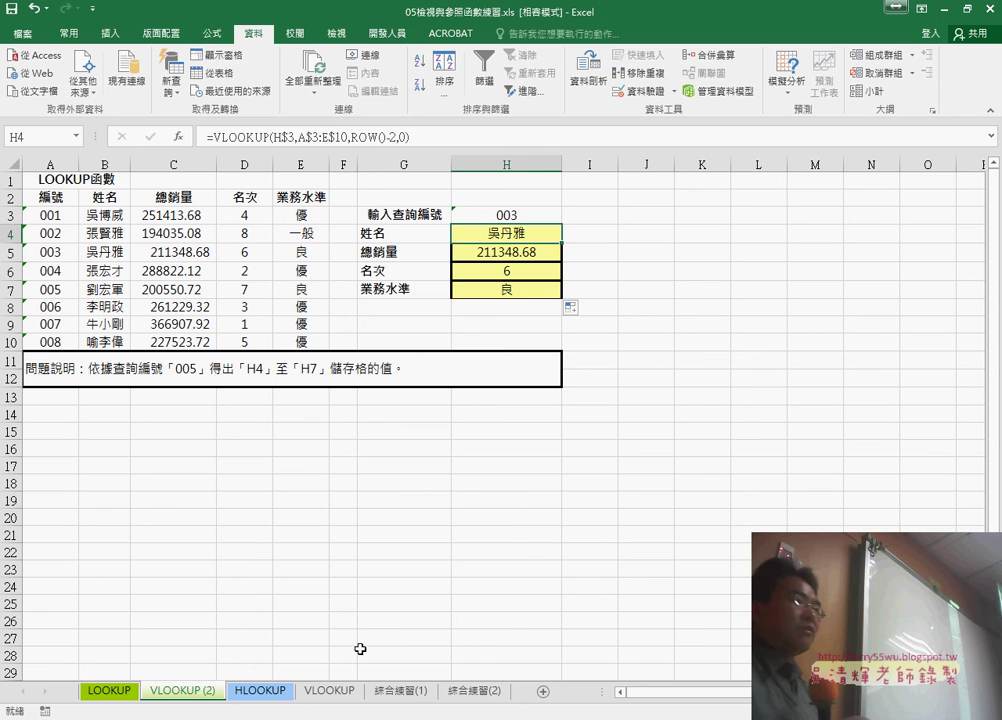
On the HLOOKUP sheet, change cell A12's title from VLOOKUP函數 to HLOOKUP函數.
{"action": "left_click", "coordinate": [268, 697]}
{"action": "scroll", "coordinate": [285, 637], "scroll_direction": "up", "scroll_amount": 2}
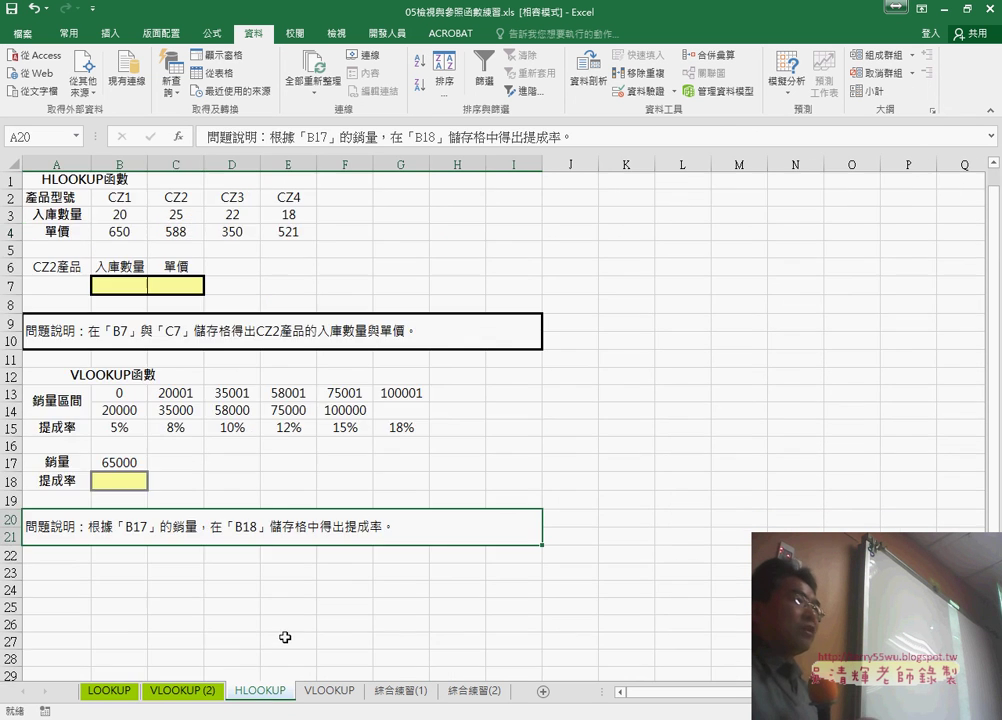
{"action": "left_click_drag", "start_coordinate": [56, 197], "coordinate": [61, 238]}
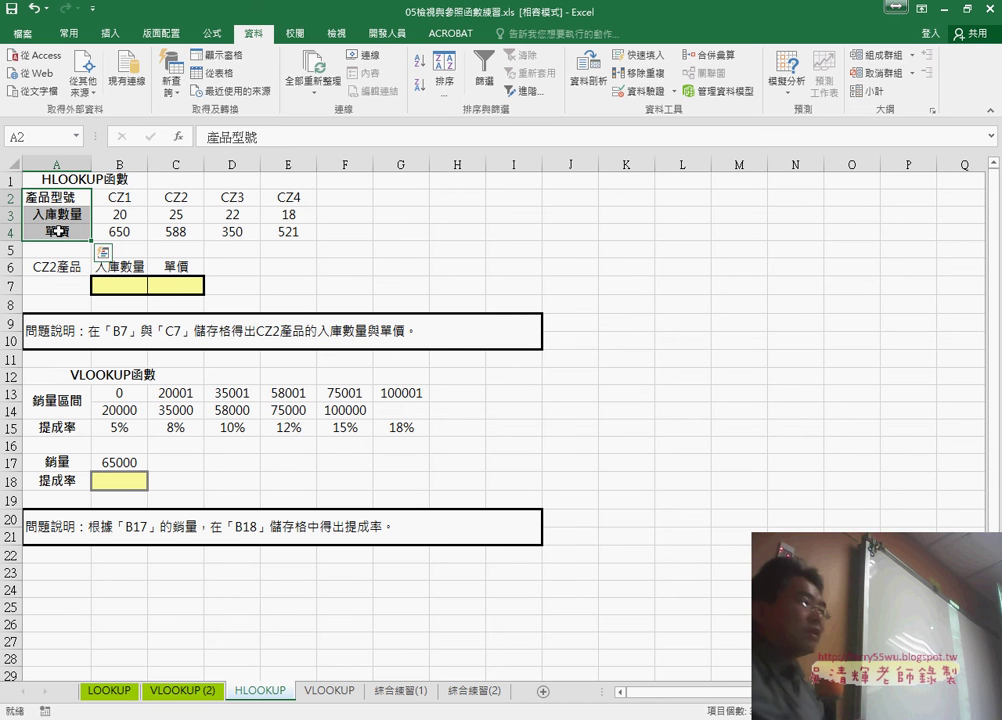
{"action": "left_click_drag", "start_coordinate": [57, 400], "coordinate": [66, 427]}
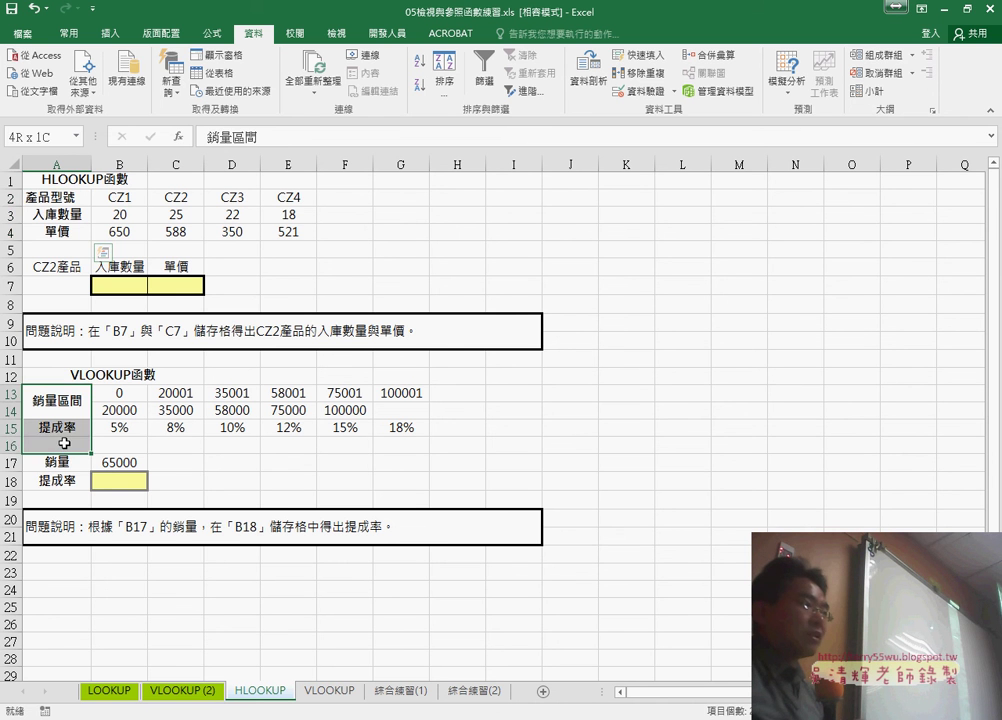
{"action": "double_click", "coordinate": [74, 376]}
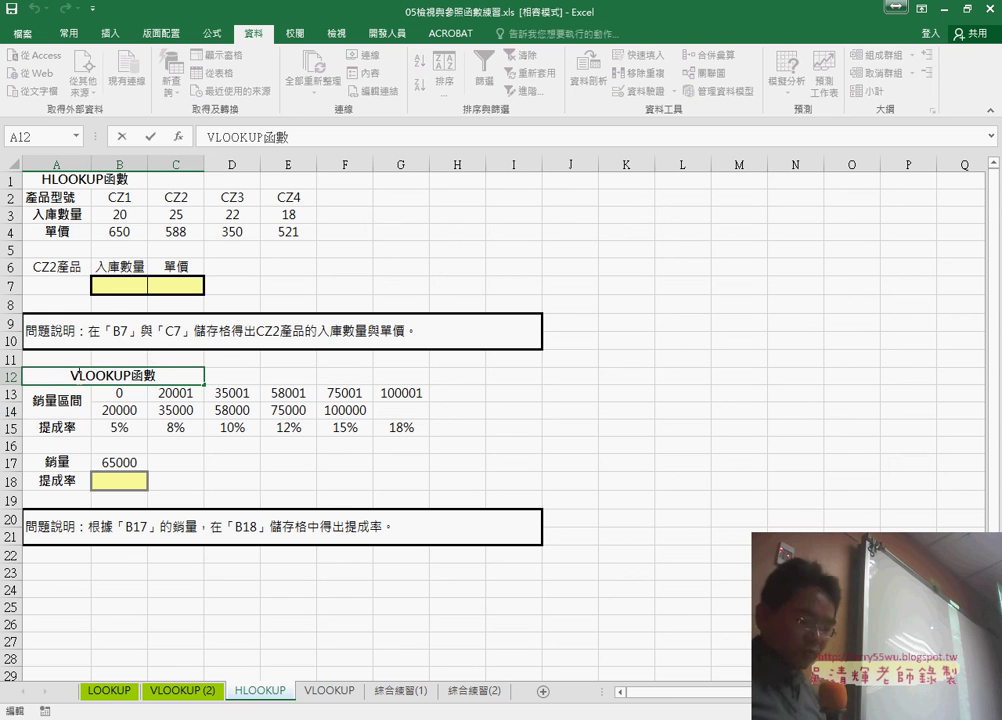
{"action": "left_click_drag", "start_coordinate": [71, 376], "coordinate": [79, 376]}
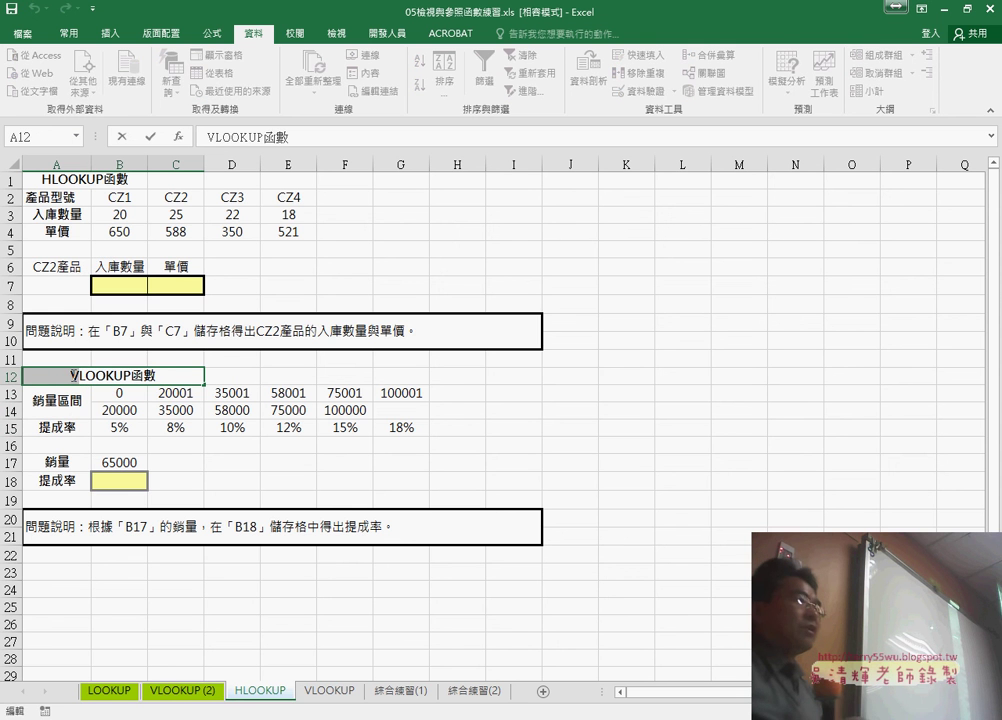
{"action": "type", "text": "H"}
{"action": "left_click", "coordinate": [326, 470]}
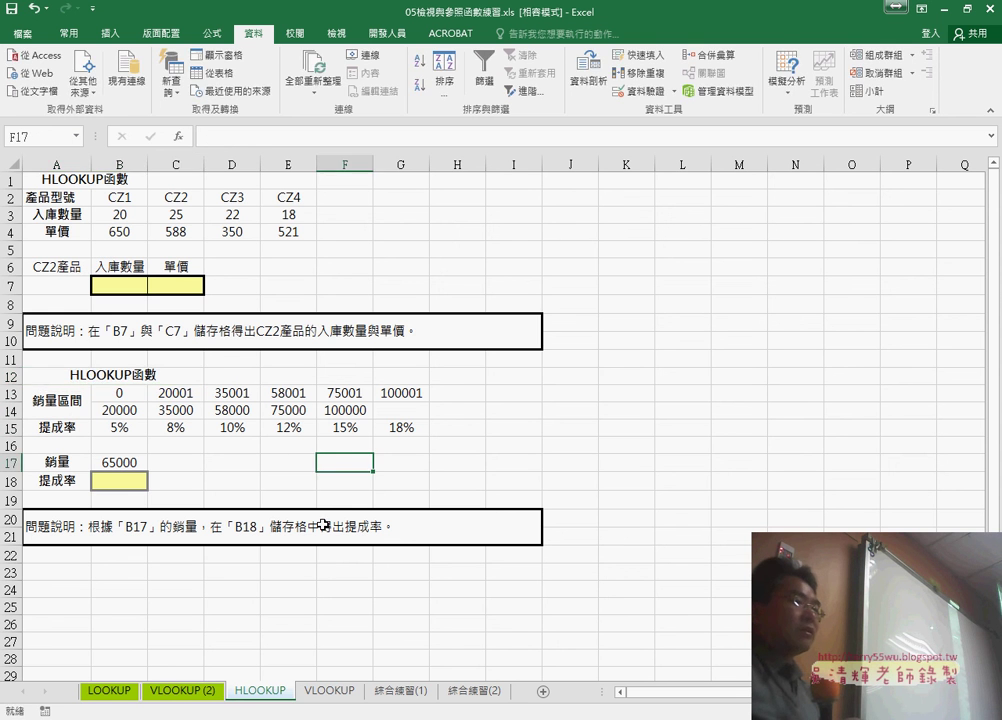
Review the VLOOKUP sheet's headers A2:C2, then return to the LOOKUP sheet.
{"action": "left_click", "coordinate": [337, 691]}
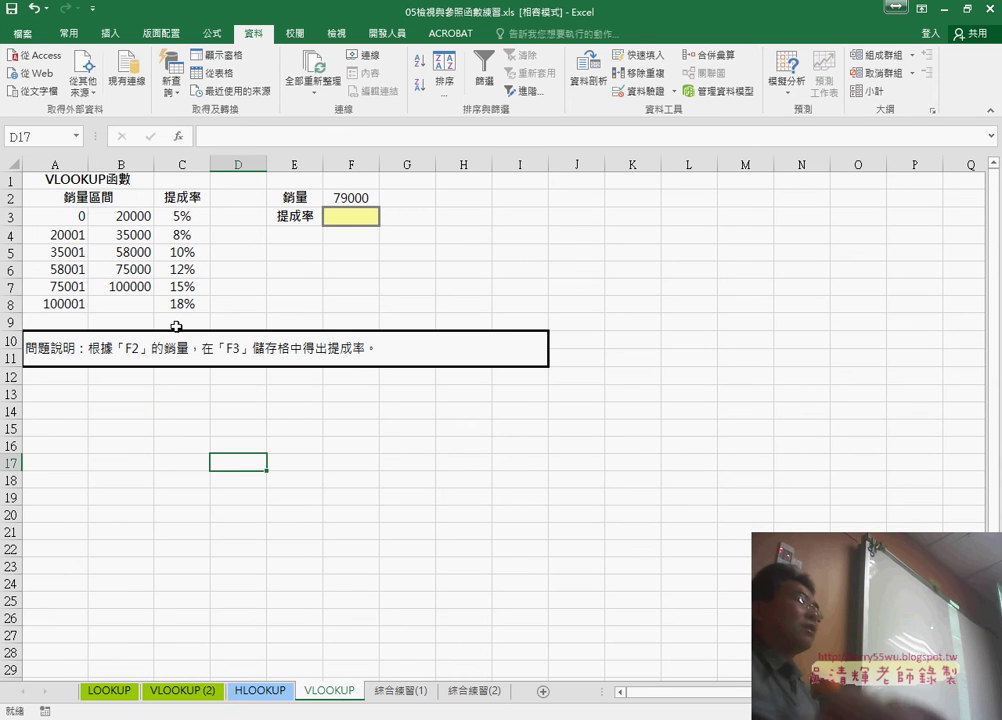
{"action": "left_click_drag", "start_coordinate": [112, 196], "coordinate": [178, 195]}
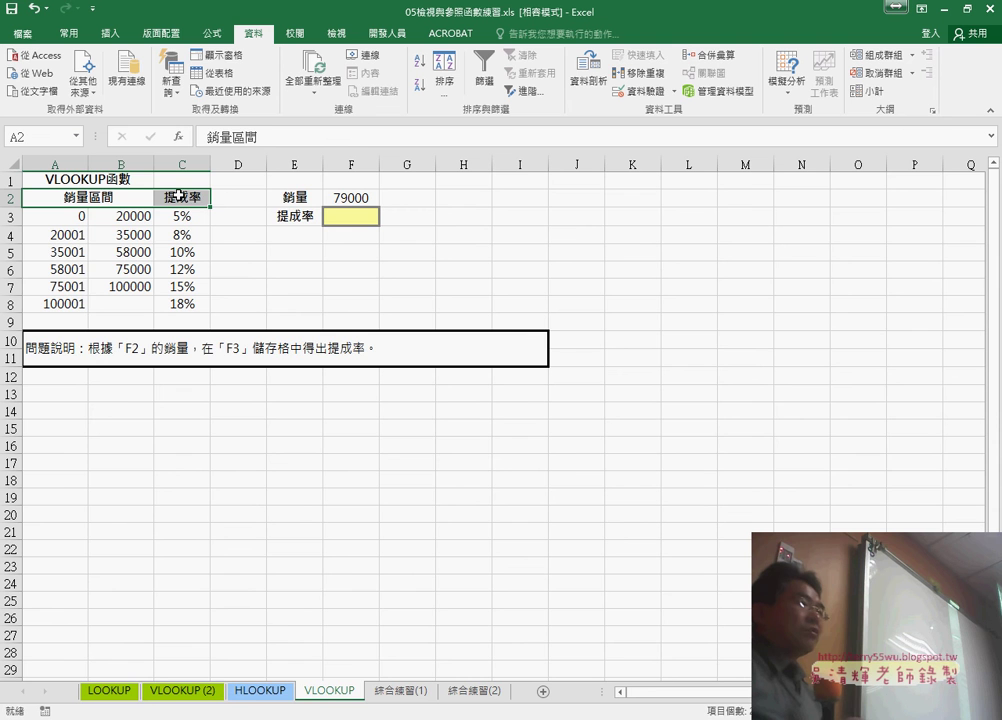
{"action": "left_click", "coordinate": [262, 691]}
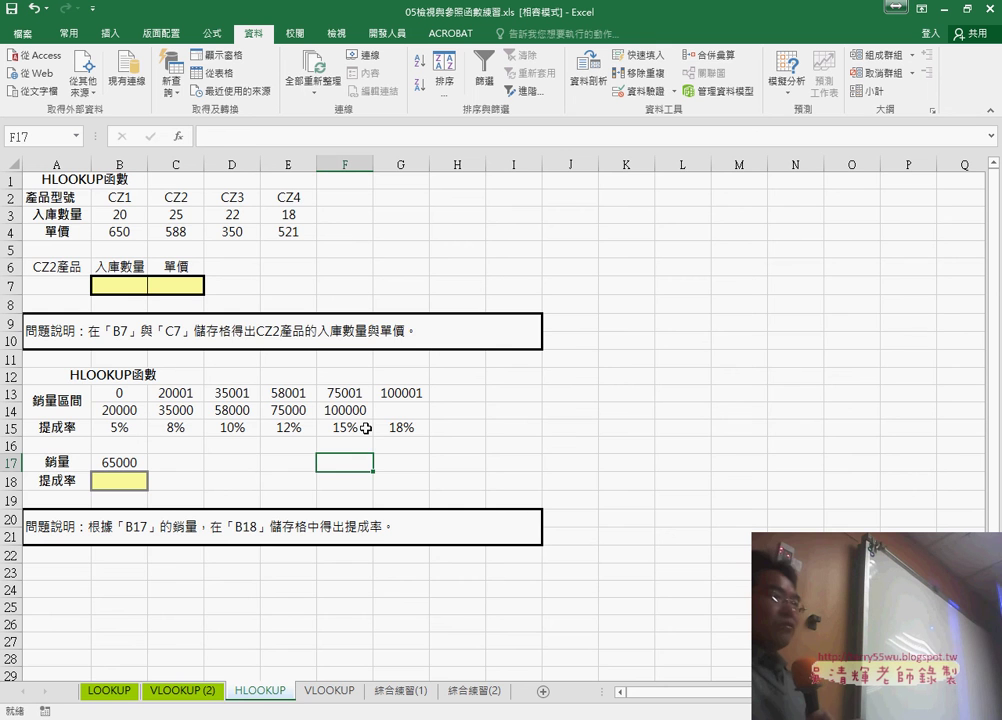
{"action": "left_click", "coordinate": [111, 694]}
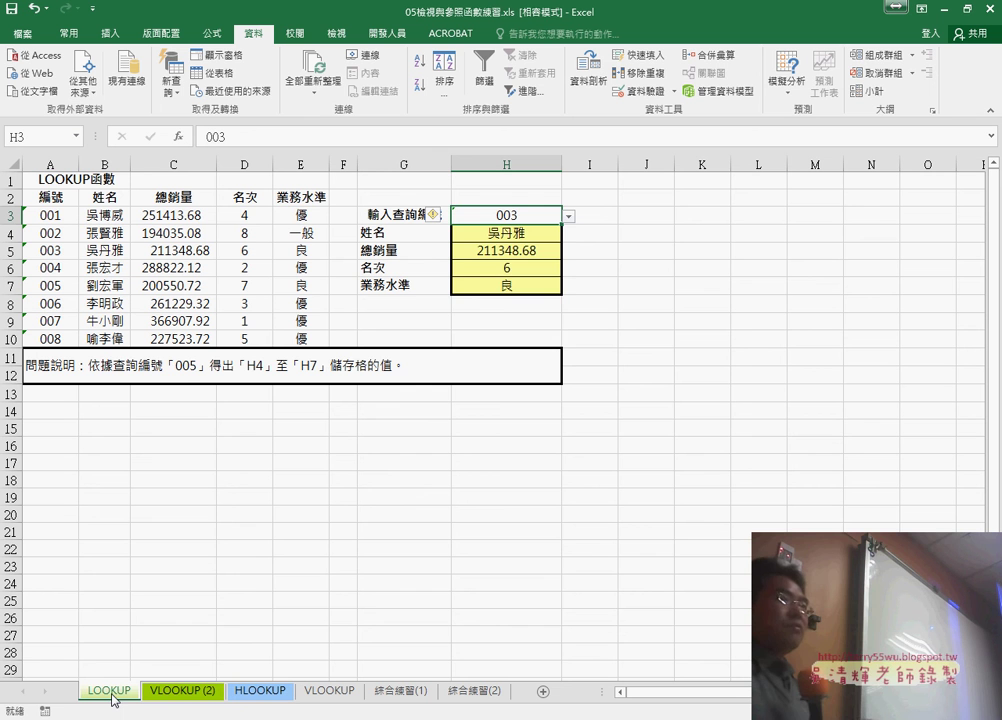
Browse the IDs in H3's dropdown list, then return to the VLOOKUP (2) sheet at cell H4.
{"action": "left_click", "coordinate": [568, 216]}
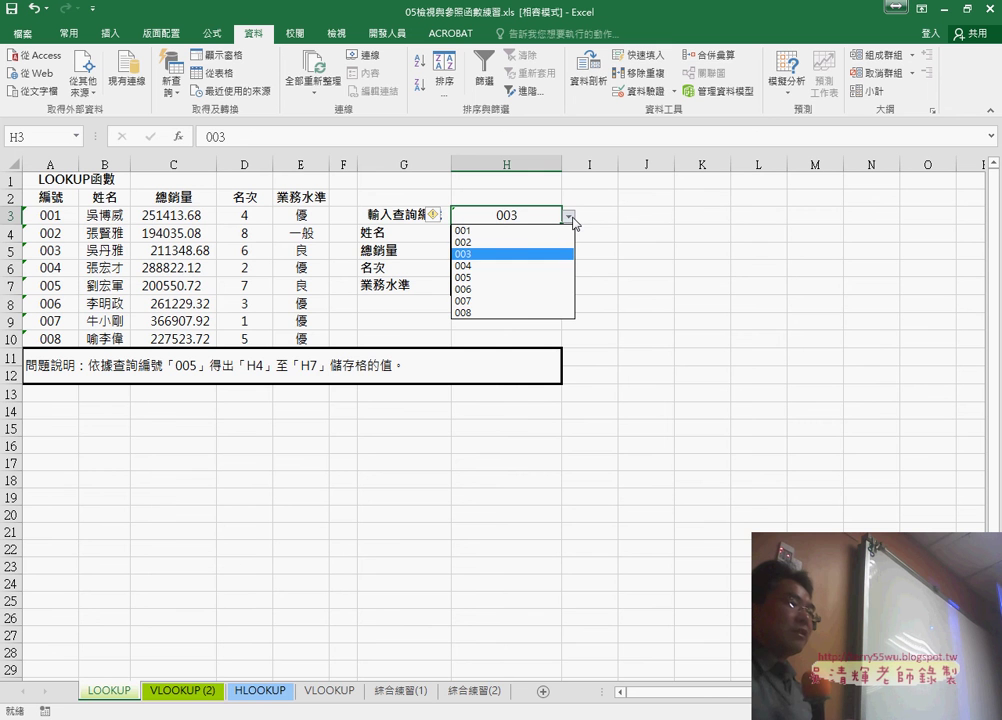
{"action": "key", "text": "Down"}
{"action": "key", "text": "Down"}
{"action": "key", "text": "Down"}
{"action": "left_click", "coordinate": [160, 690]}
{"action": "key", "text": "Down"}
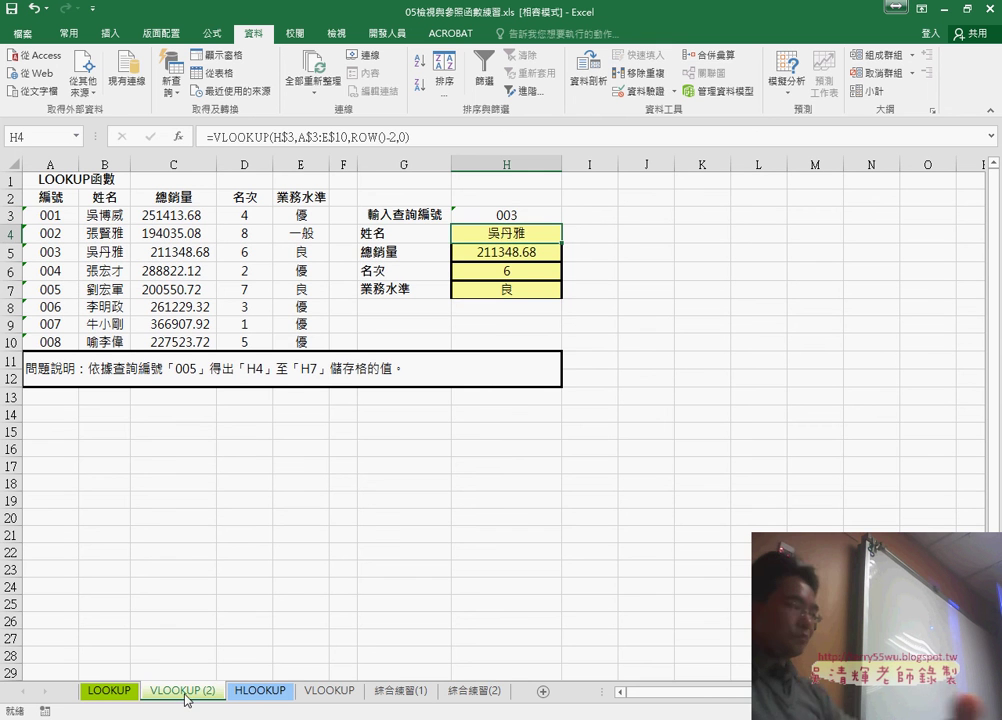